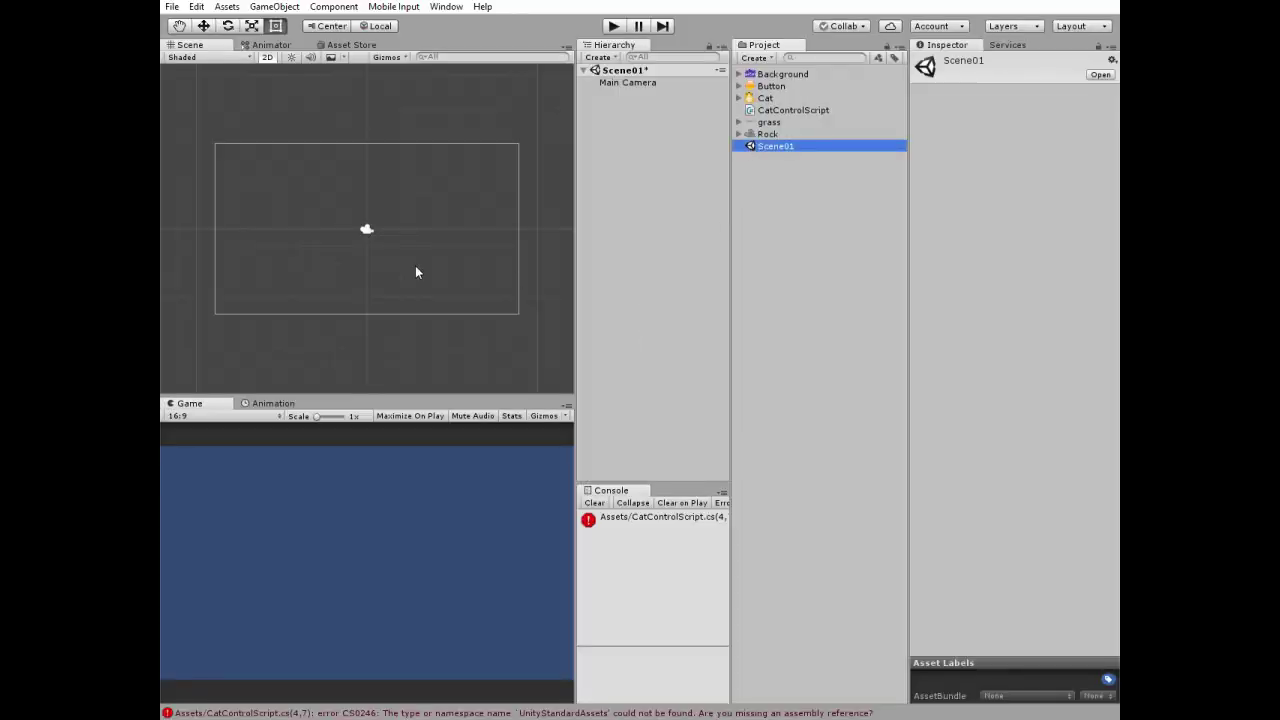
- Add Scene01 to Scenes In Build in the Android build settings, then close them
{"action": "left_click", "coordinate": [172, 7]}
{"action": "left_click", "coordinate": [207, 155]}
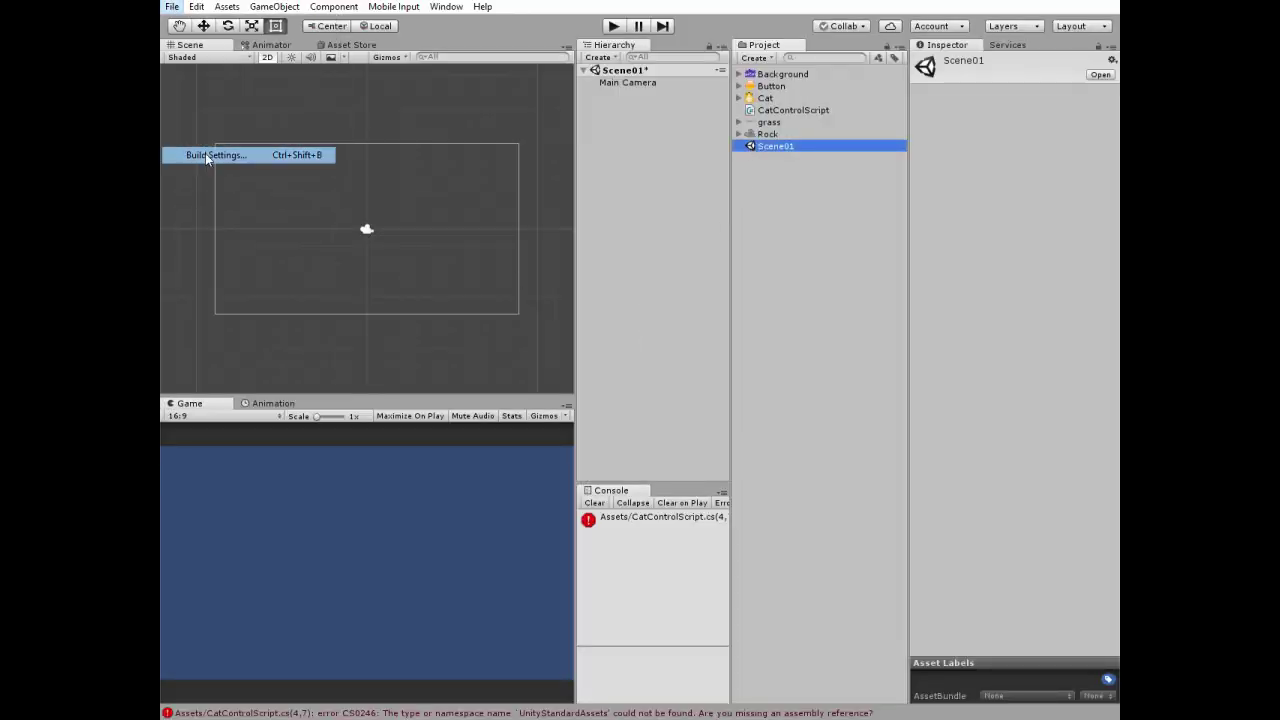
{"action": "left_click_drag", "start_coordinate": [745, 153], "coordinate": [355, 196]}
{"action": "left_click", "coordinate": [649, 108]}
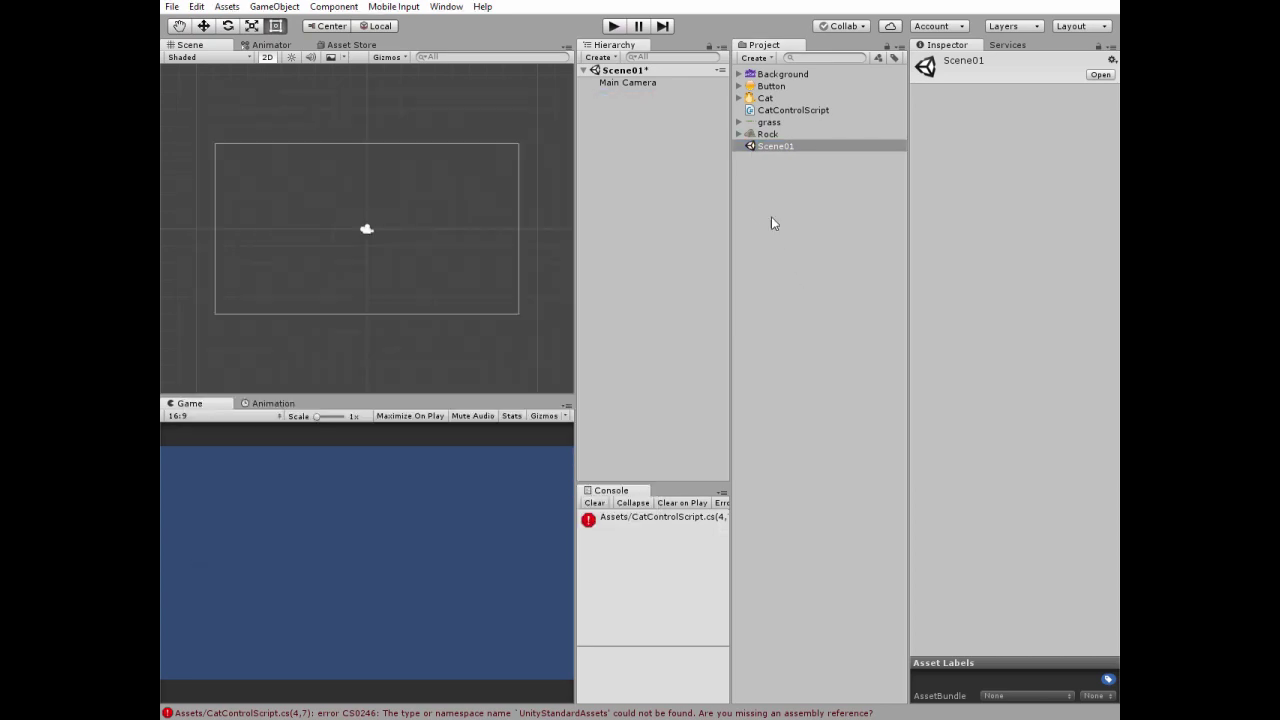
- Import the CrossPlatformInput package as Standard Assets and place the Background sprite in the scene
{"action": "left_click", "coordinate": [227, 7]}
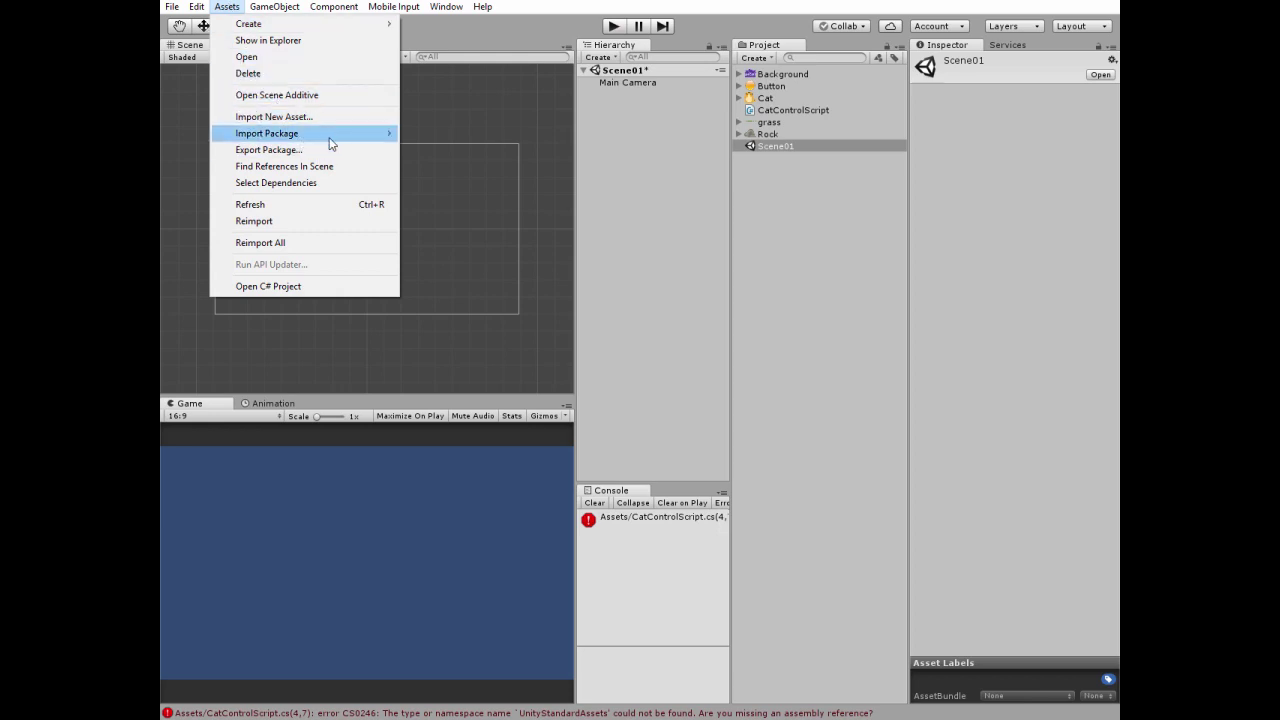
{"action": "mouse_move", "coordinate": [343, 137]}
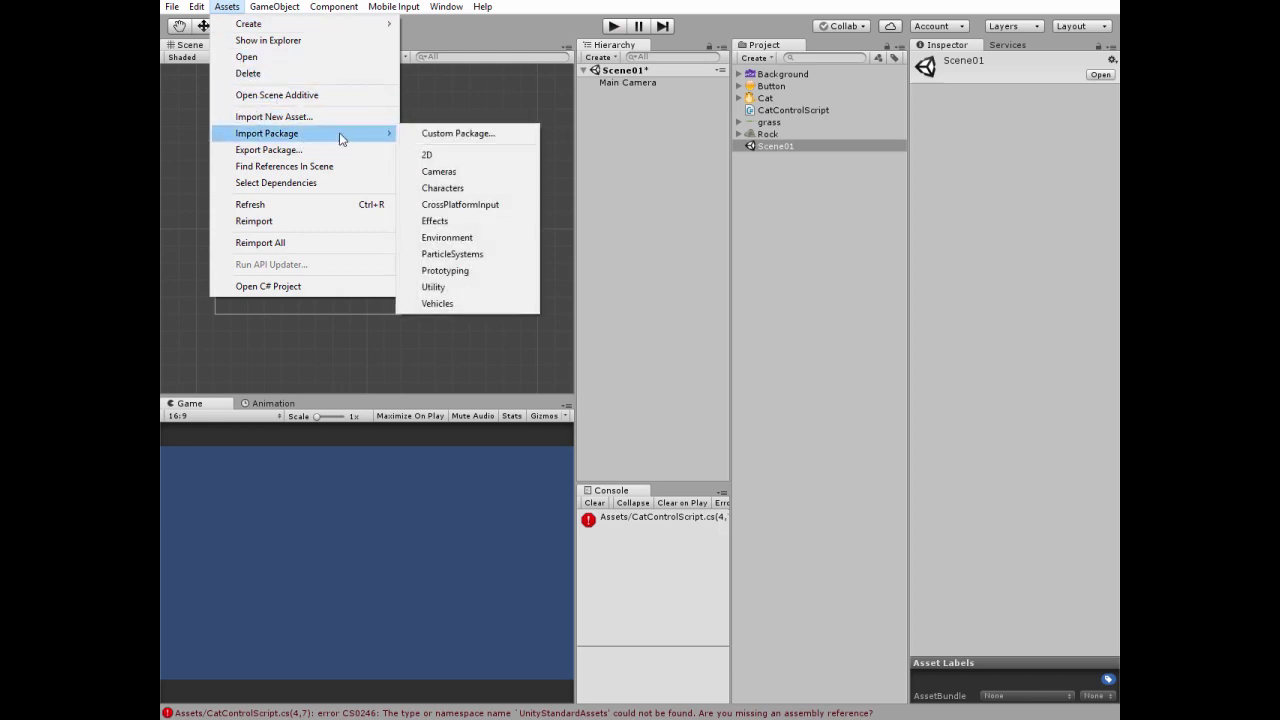
{"action": "left_click", "coordinate": [477, 206]}
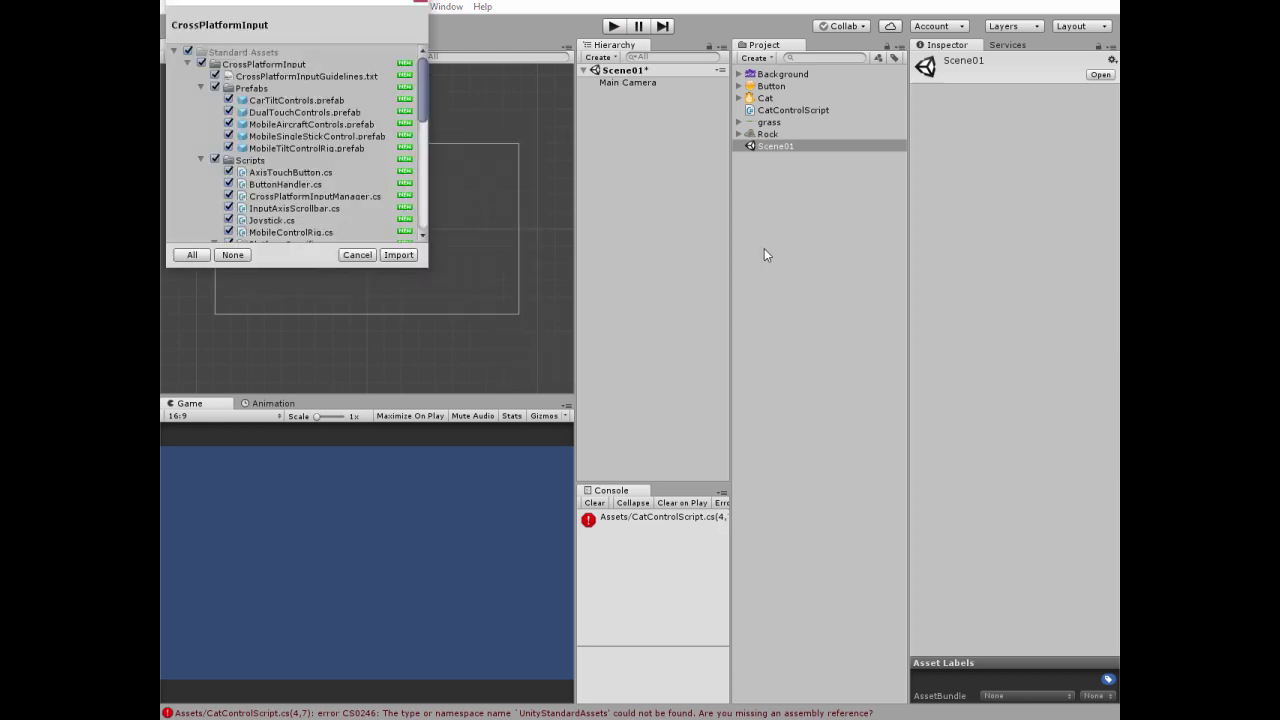
{"action": "left_click", "coordinate": [397, 256]}
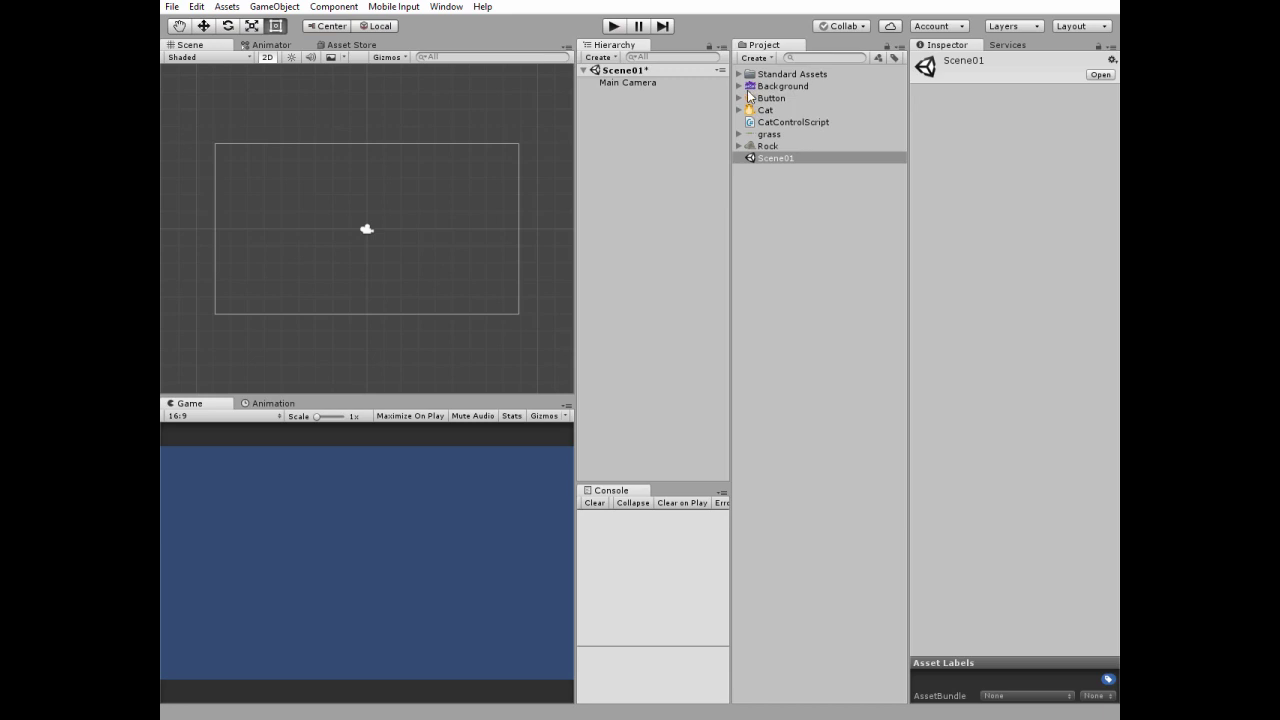
{"action": "left_click_drag", "start_coordinate": [775, 86], "coordinate": [355, 178]}
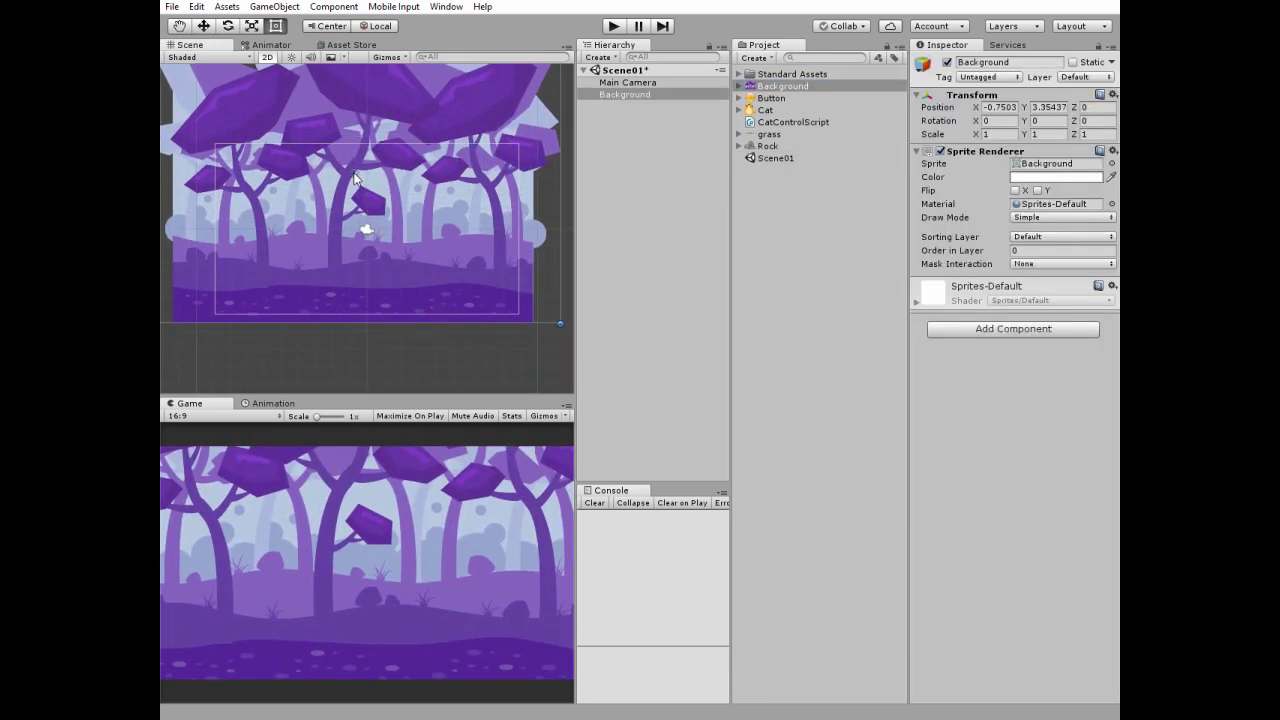
- Place the grass sprite with Order in Layer 5 along the scene's bottom-left edge
{"action": "left_click_drag", "start_coordinate": [768, 134], "coordinate": [303, 264]}
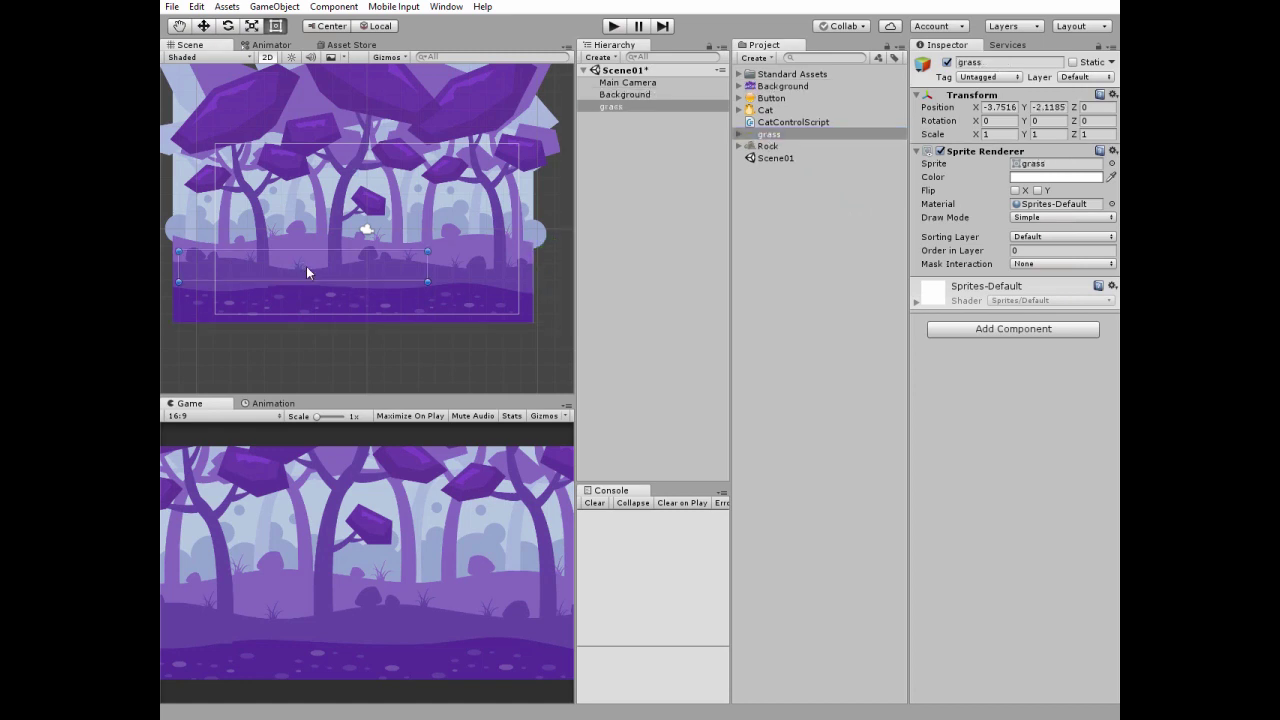
{"action": "left_click", "coordinate": [1025, 250]}
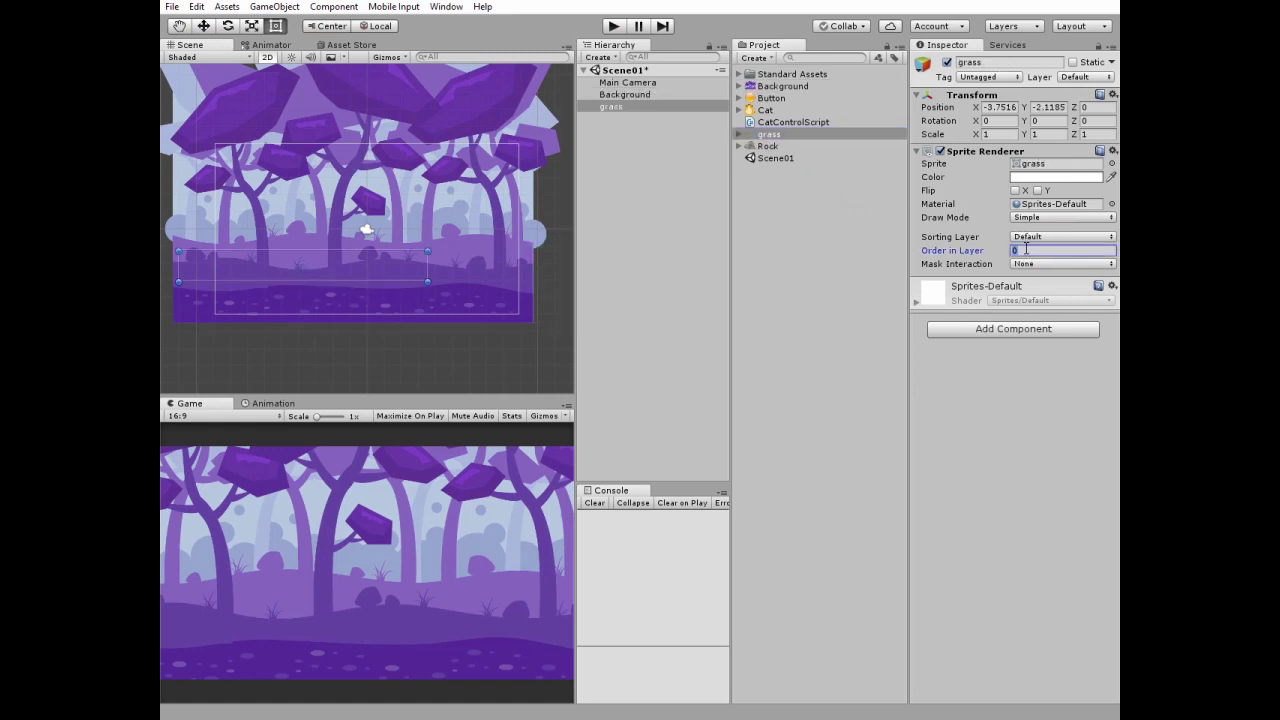
{"action": "type", "text": "5"}
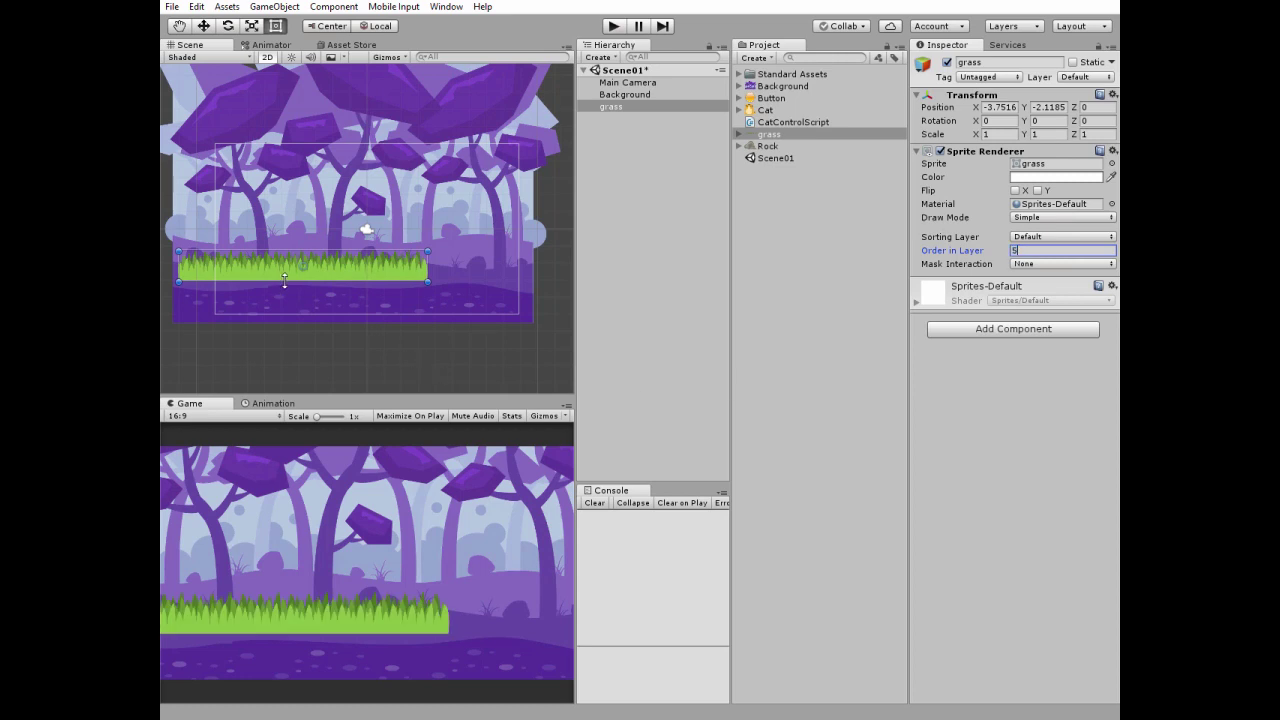
{"action": "left_click_drag", "start_coordinate": [302, 268], "coordinate": [308, 323]}
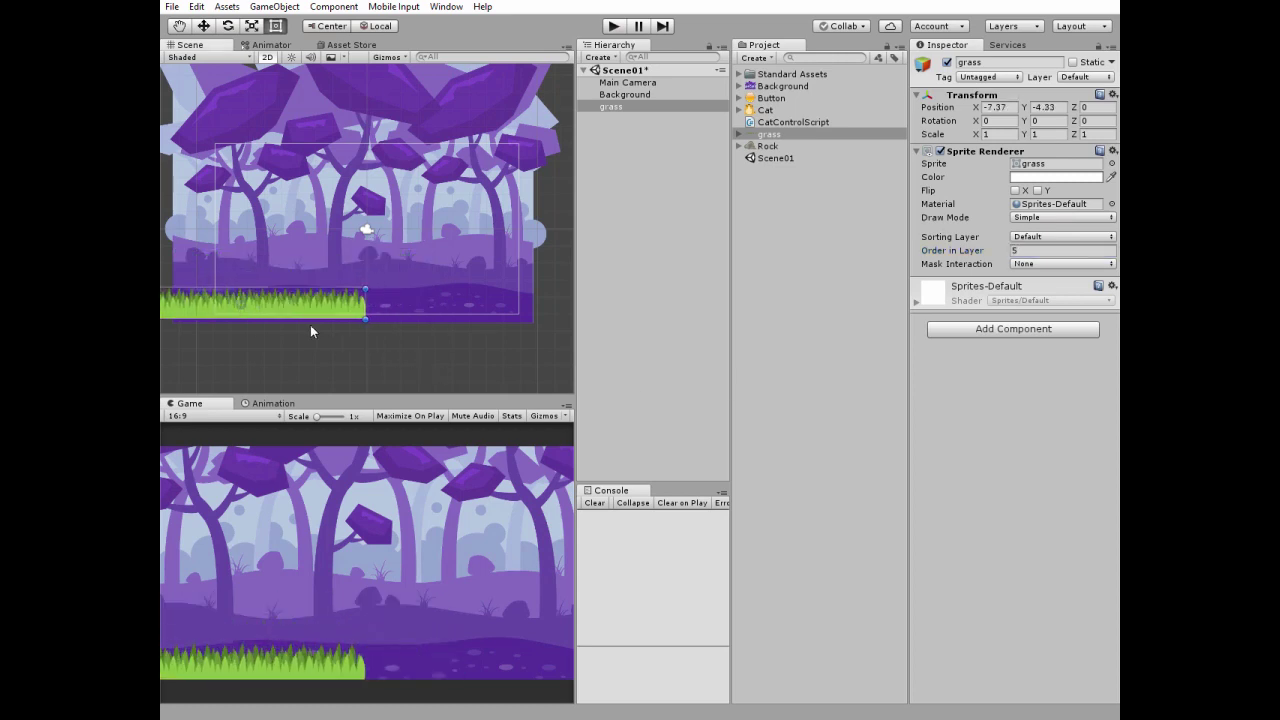
{"action": "left_click", "coordinate": [1000, 329]}
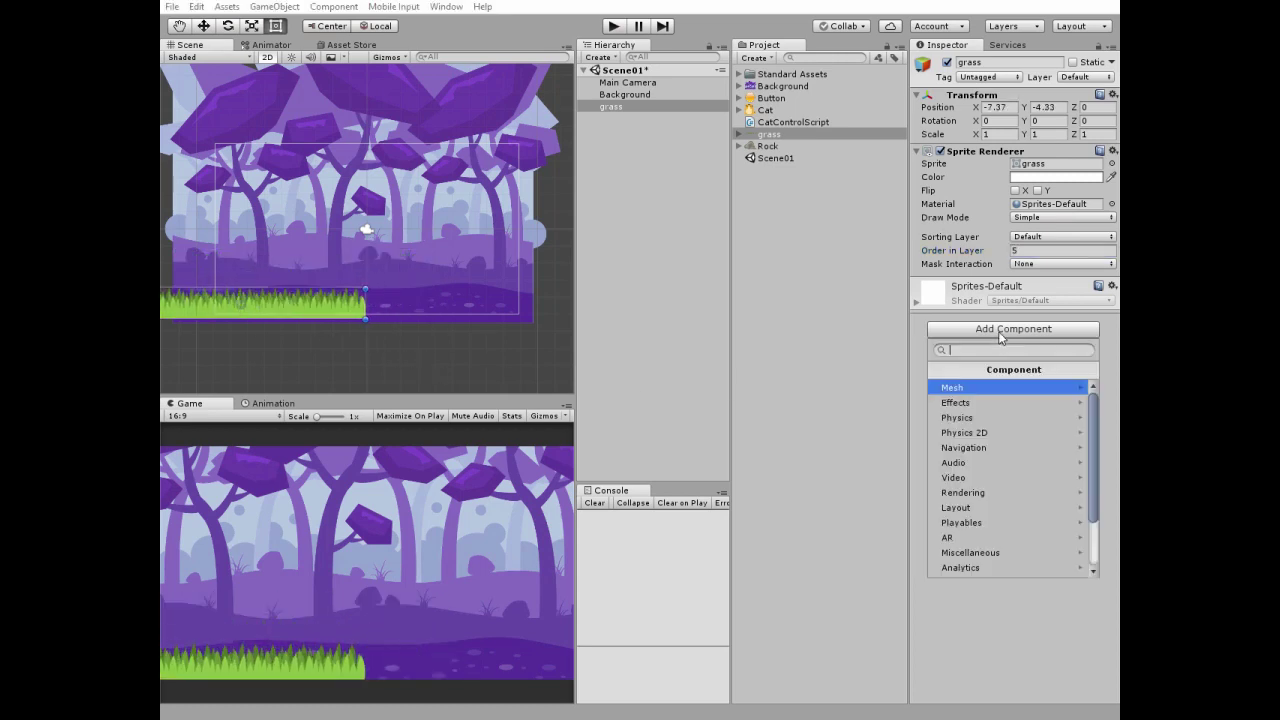
- Add a Box Collider 2D to the grass and lower its top edge below the tips
{"action": "left_click", "coordinate": [991, 431]}
{"action": "left_click", "coordinate": [986, 403]}
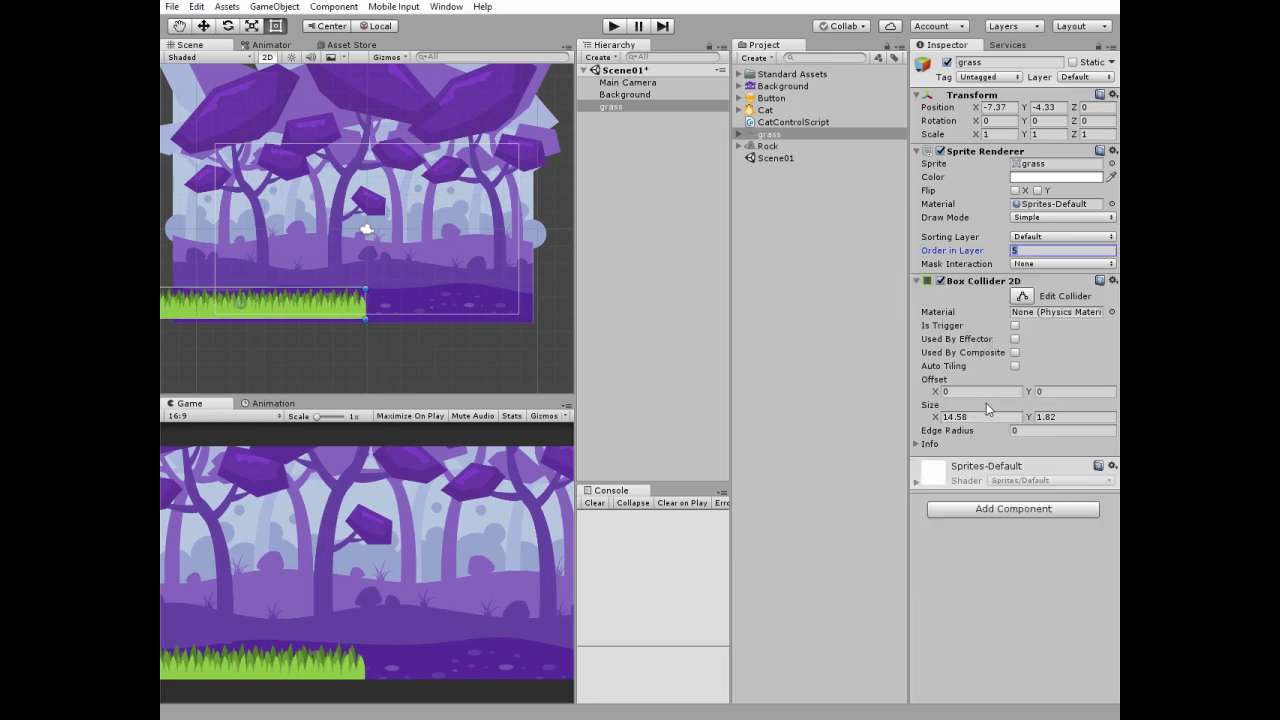
{"action": "scroll", "coordinate": [471, 317], "scroll_direction": "up", "scroll_amount": 5}
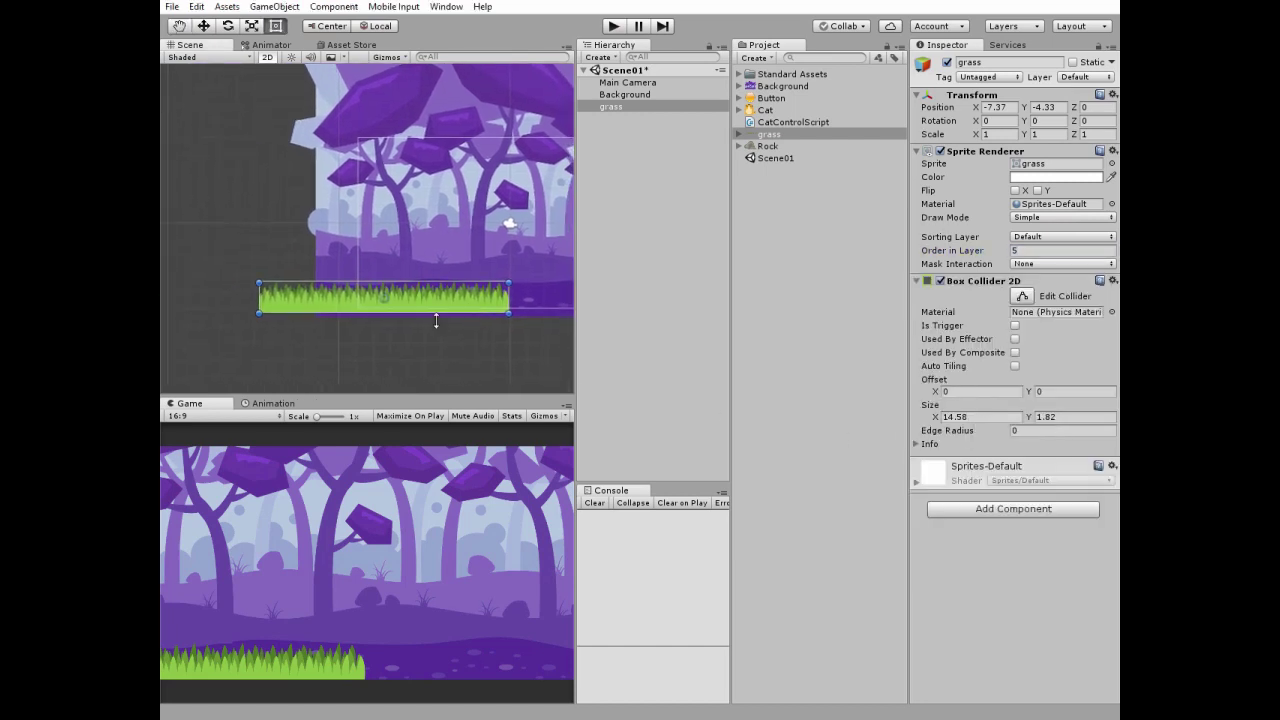
{"action": "middle_click_drag", "start_coordinate": [437, 316], "coordinate": [408, 253]}
{"action": "left_click", "coordinate": [1030, 300]}
{"action": "left_click_drag", "start_coordinate": [366, 255], "coordinate": [367, 276]}
{"action": "scroll", "coordinate": [479, 279], "scroll_direction": "down", "scroll_amount": 3}
{"action": "middle_click_drag", "start_coordinate": [483, 276], "coordinate": [484, 266]}
{"action": "scroll", "coordinate": [483, 266], "scroll_direction": "down", "scroll_amount": 3}
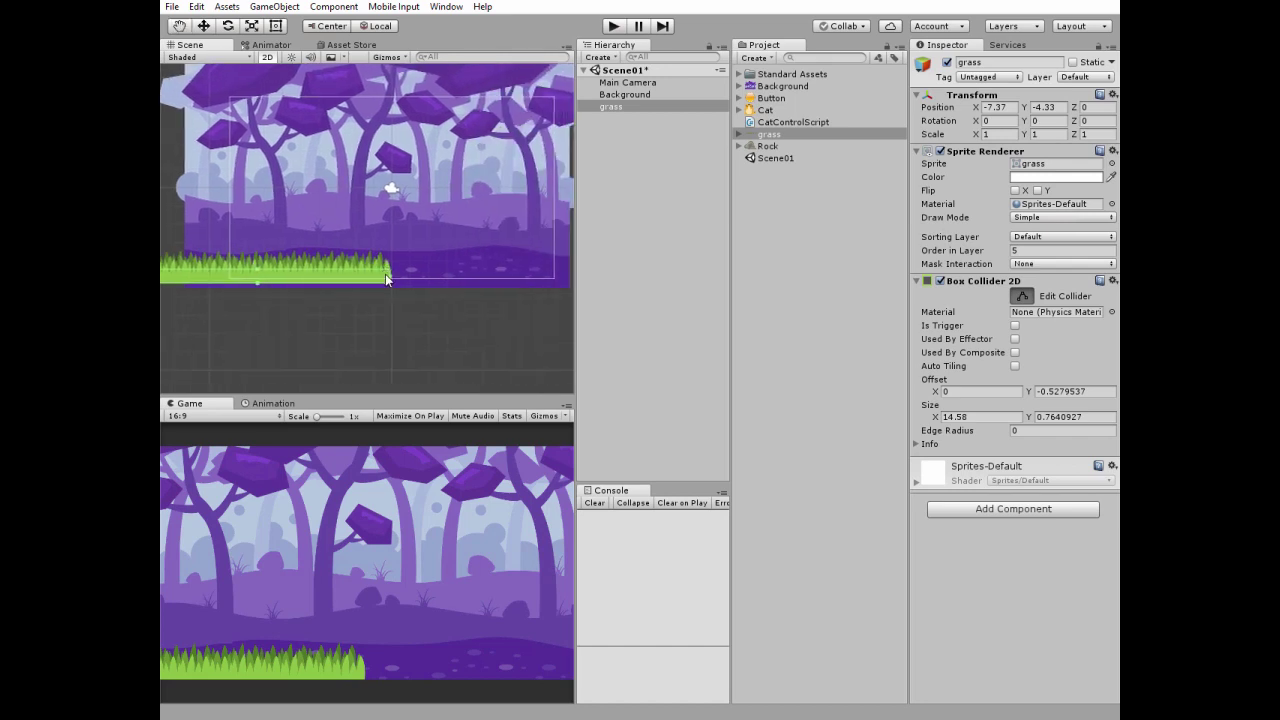
- Duplicate the grass as grass (1) and slide it right to X 5.7
{"action": "left_click", "coordinate": [612, 104]}
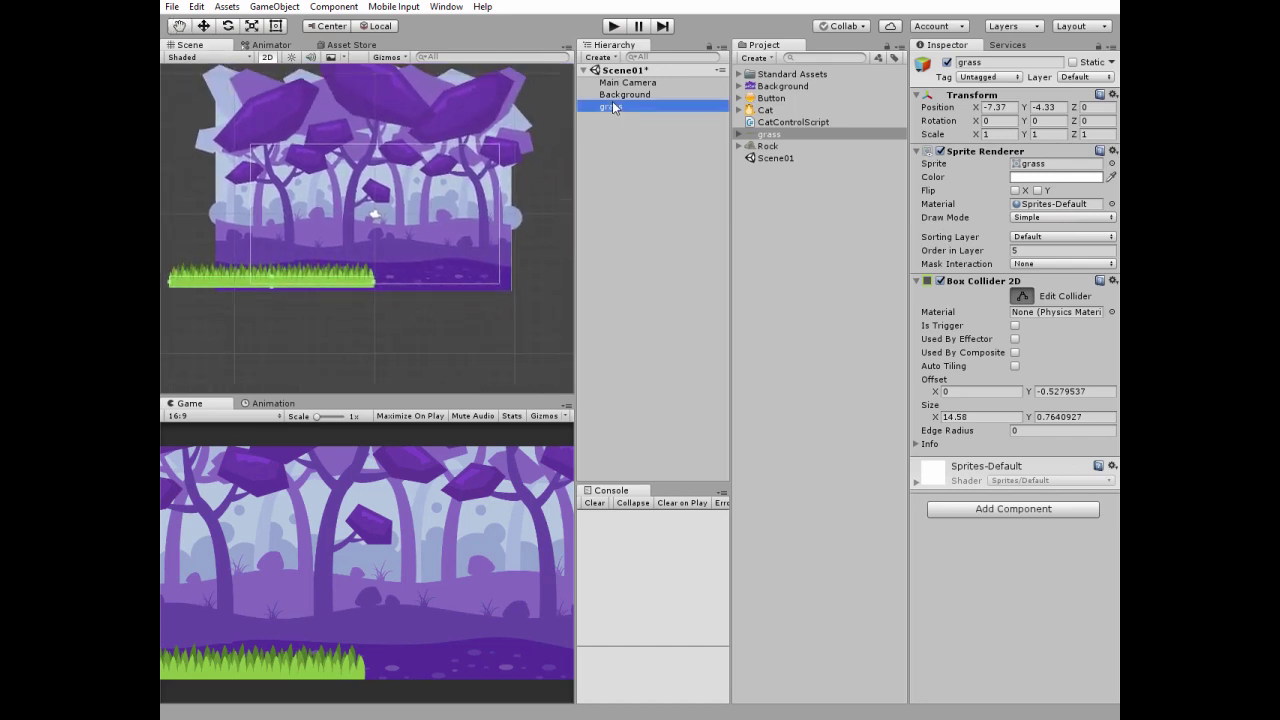
{"action": "key", "text": "ctrl+d"}
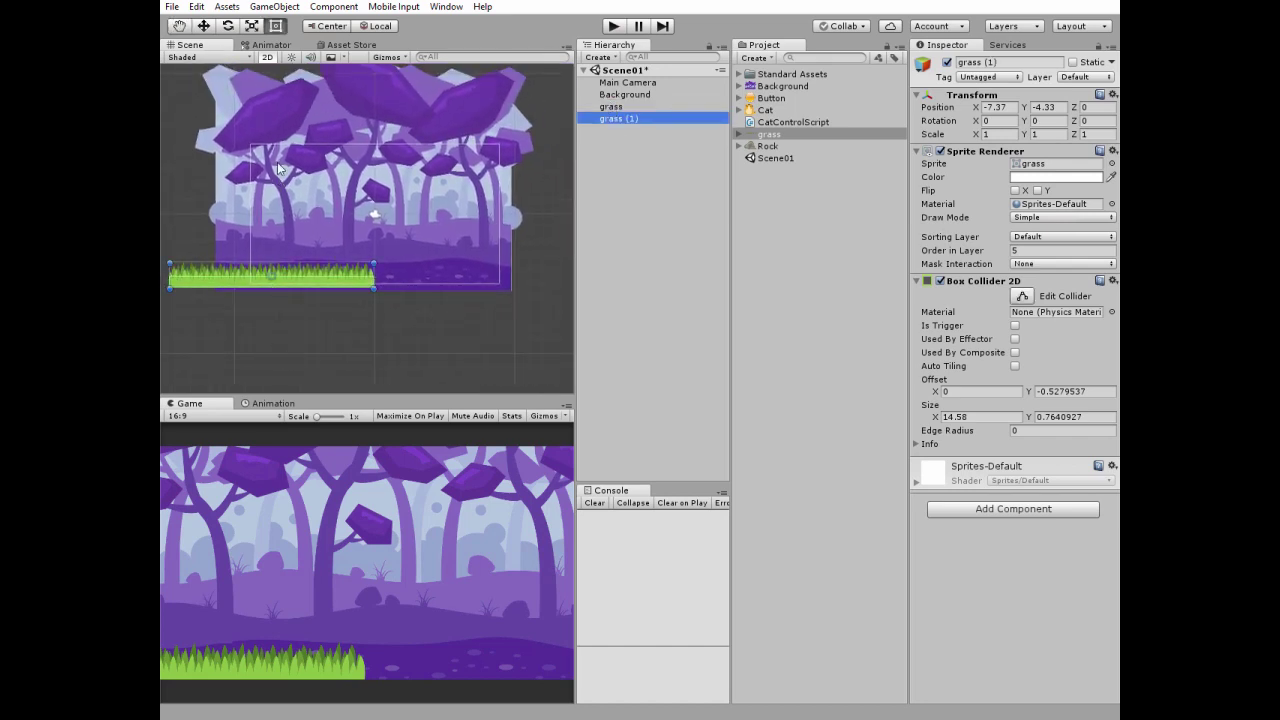
{"action": "left_click", "coordinate": [205, 27]}
{"action": "left_click_drag", "start_coordinate": [329, 273], "coordinate": [512, 274]}
- Place the Cat sprite with Order in Layer 4 on the scene's left at -4.27, -0.7
{"action": "left_click", "coordinate": [748, 111]}
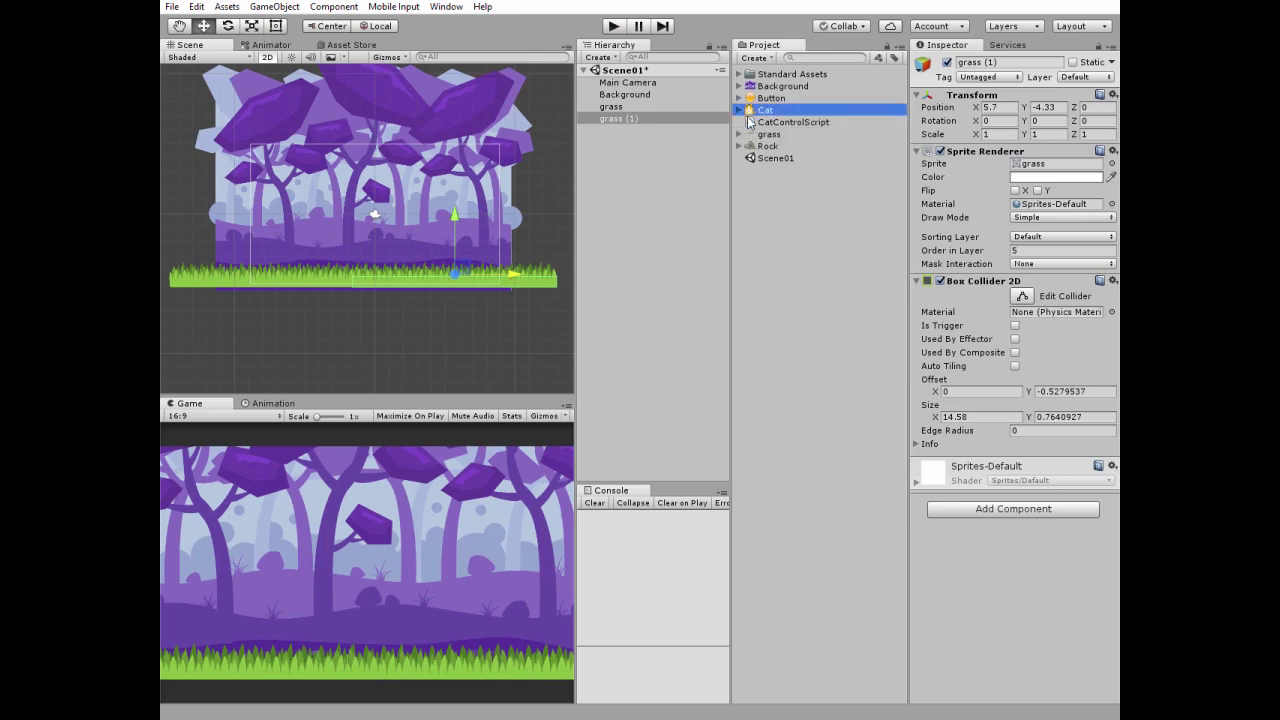
{"action": "left_click_drag", "start_coordinate": [377, 228], "coordinate": [377, 228]}
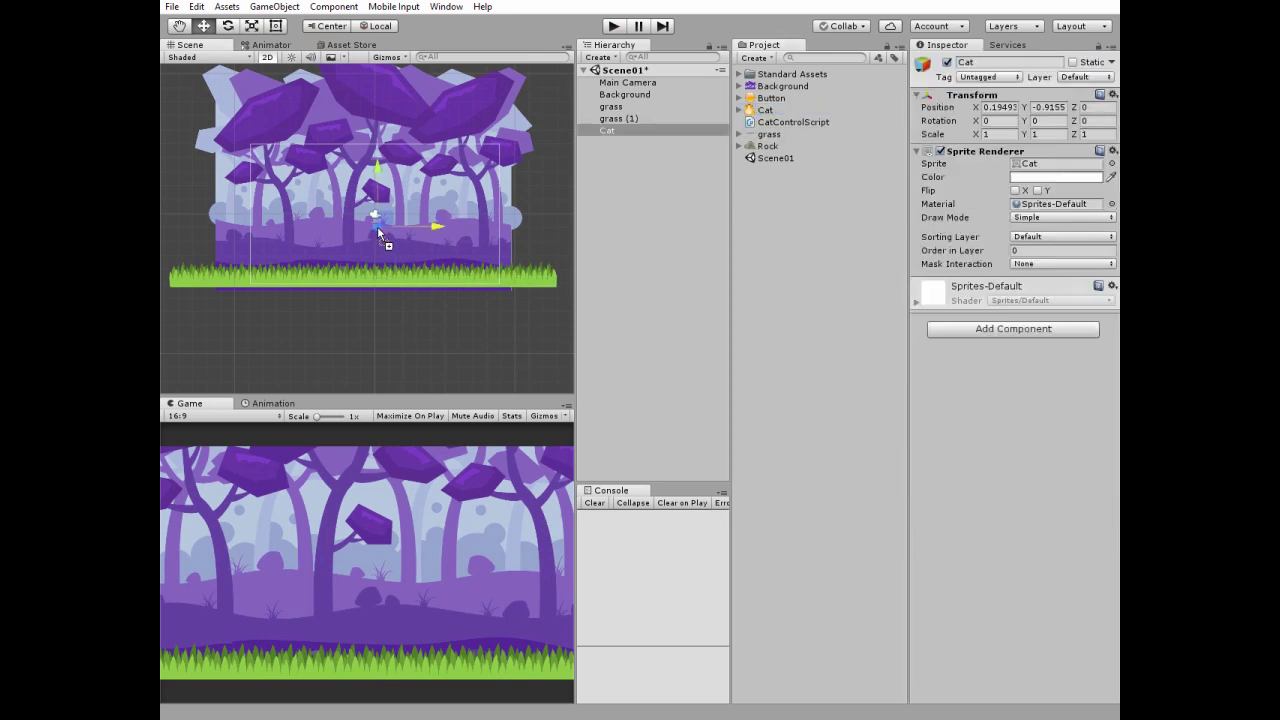
{"action": "left_click", "coordinate": [1020, 251]}
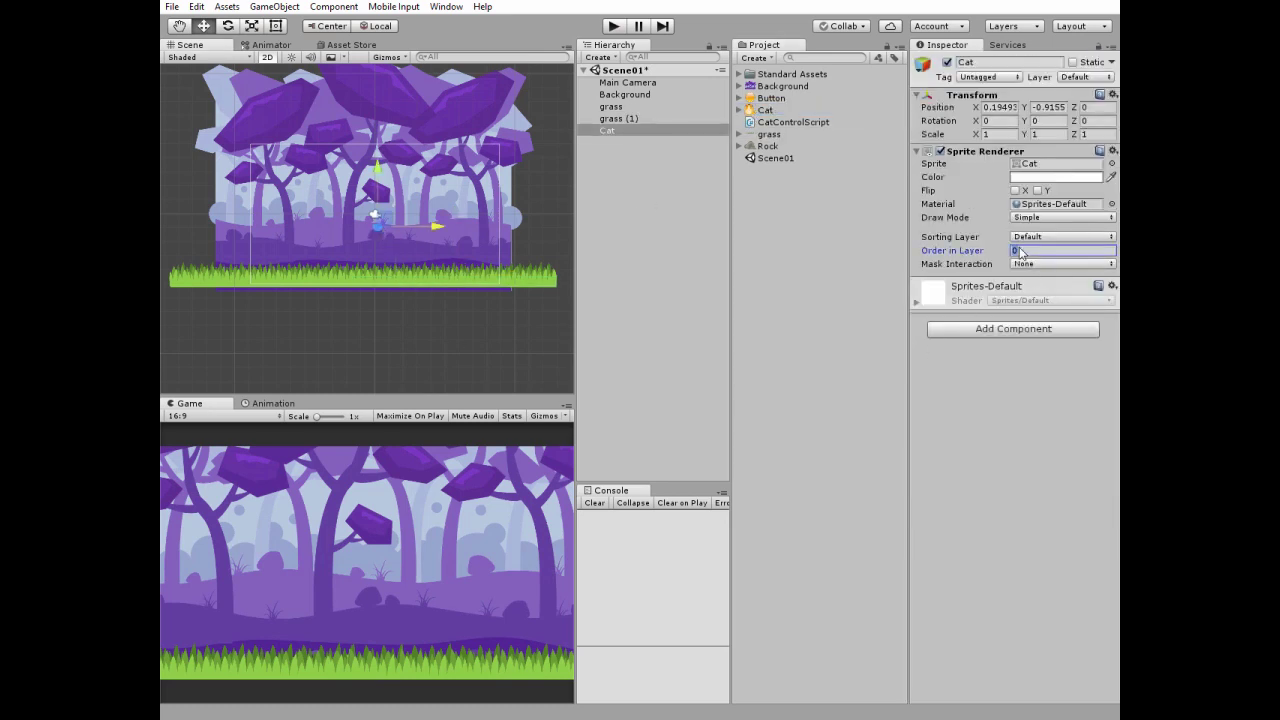
{"action": "type", "text": "4"}
{"action": "left_click_drag", "start_coordinate": [384, 218], "coordinate": [319, 215]}
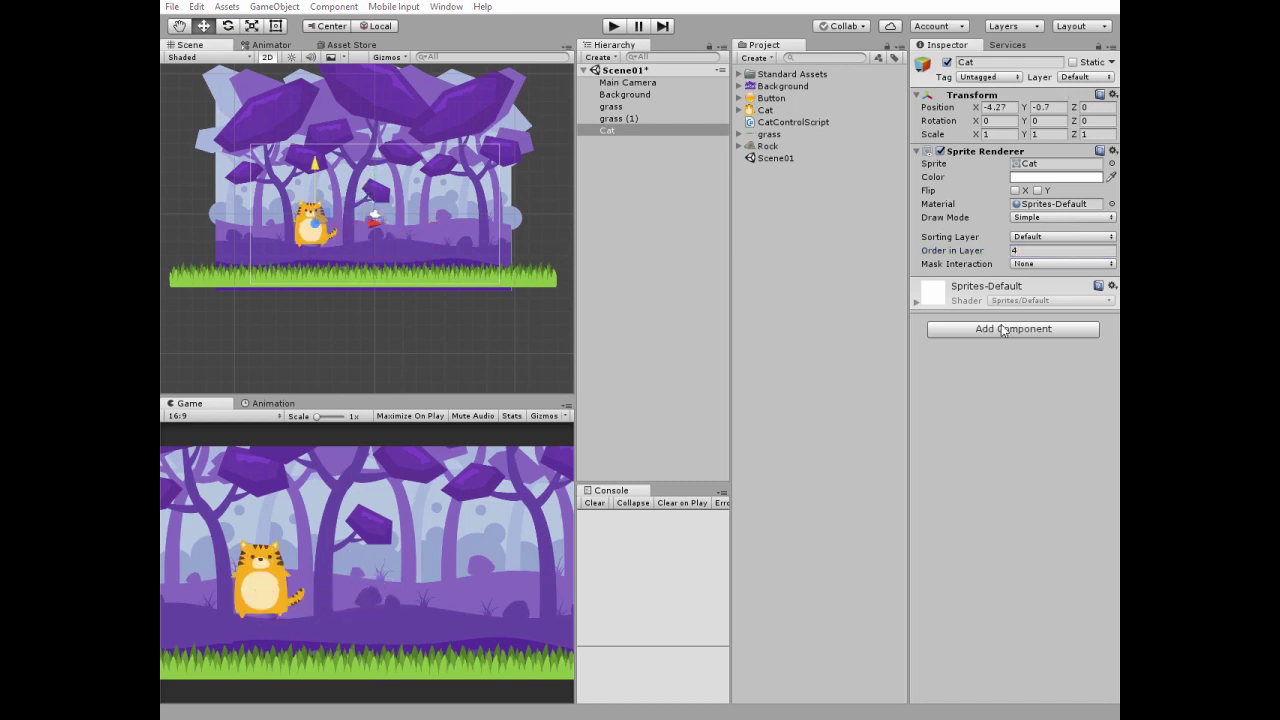
- Add a Circle Collider 2D to the cat, shrink it, and offset it to 0, -1.19
{"action": "left_click", "coordinate": [1001, 326]}
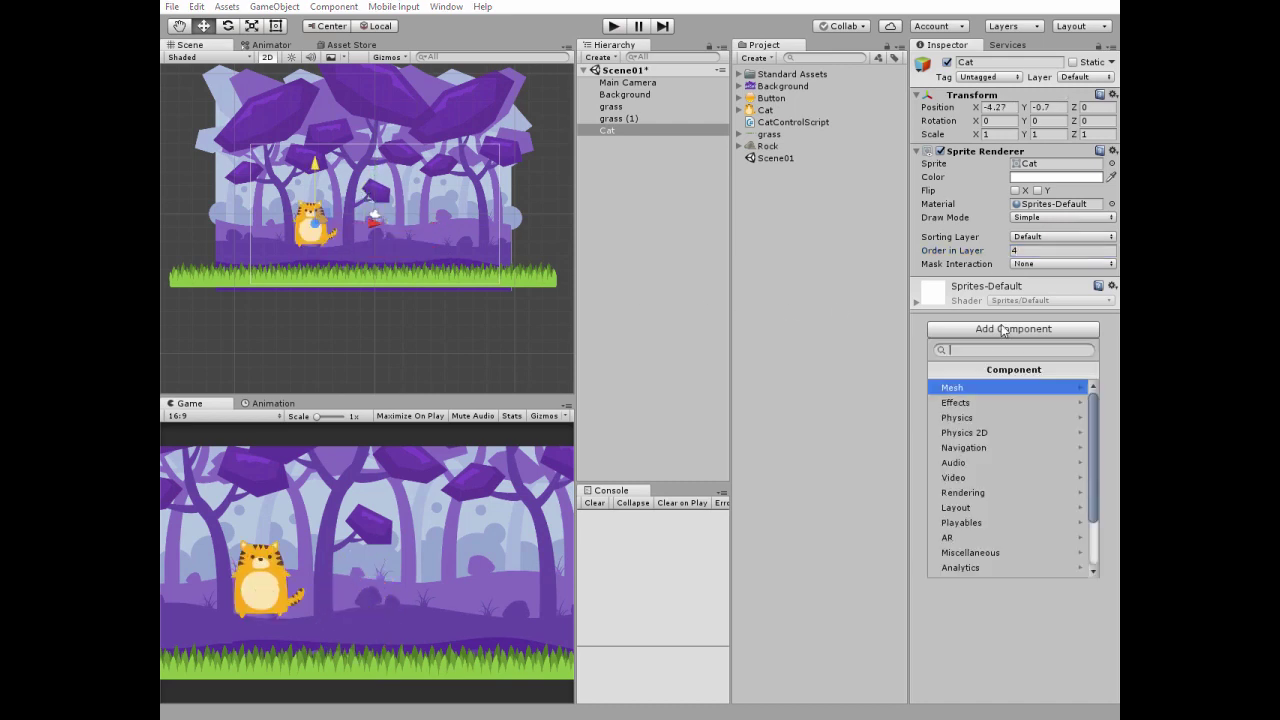
{"action": "left_click", "coordinate": [983, 432]}
{"action": "left_click", "coordinate": [971, 418]}
{"action": "scroll", "coordinate": [360, 240], "scroll_direction": "up", "scroll_amount": 6}
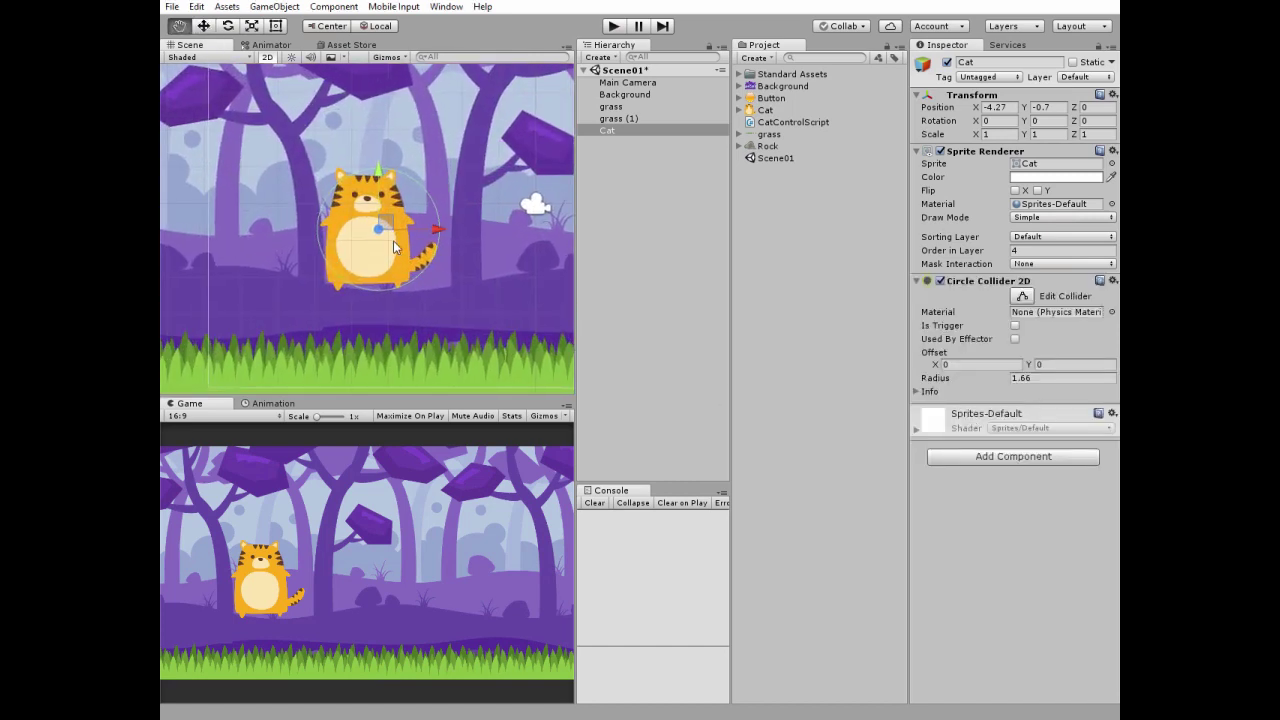
{"action": "left_click", "coordinate": [1022, 296]}
{"action": "left_click_drag", "start_coordinate": [437, 228], "coordinate": [355, 231]}
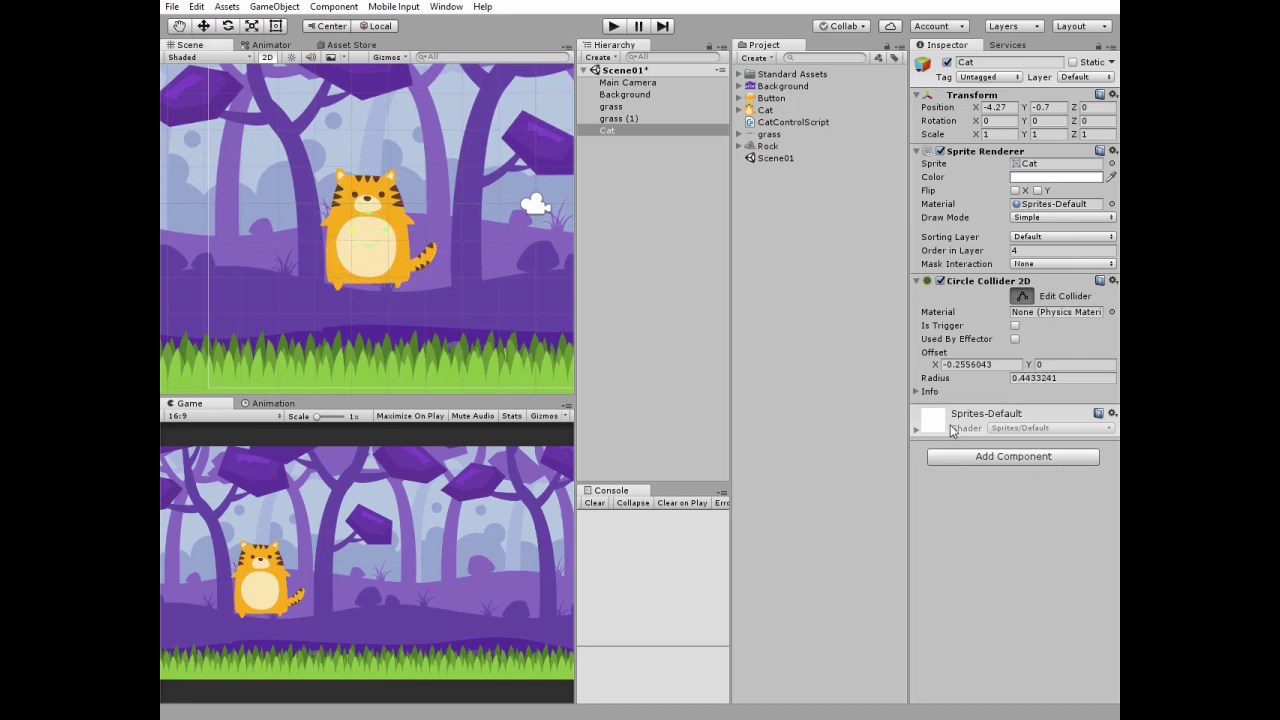
{"action": "left_click", "coordinate": [977, 364]}
{"action": "type", "text": "0"}
{"action": "key", "text": "Tab"}
{"action": "left_click_drag", "start_coordinate": [1027, 366], "coordinate": [999, 374]}
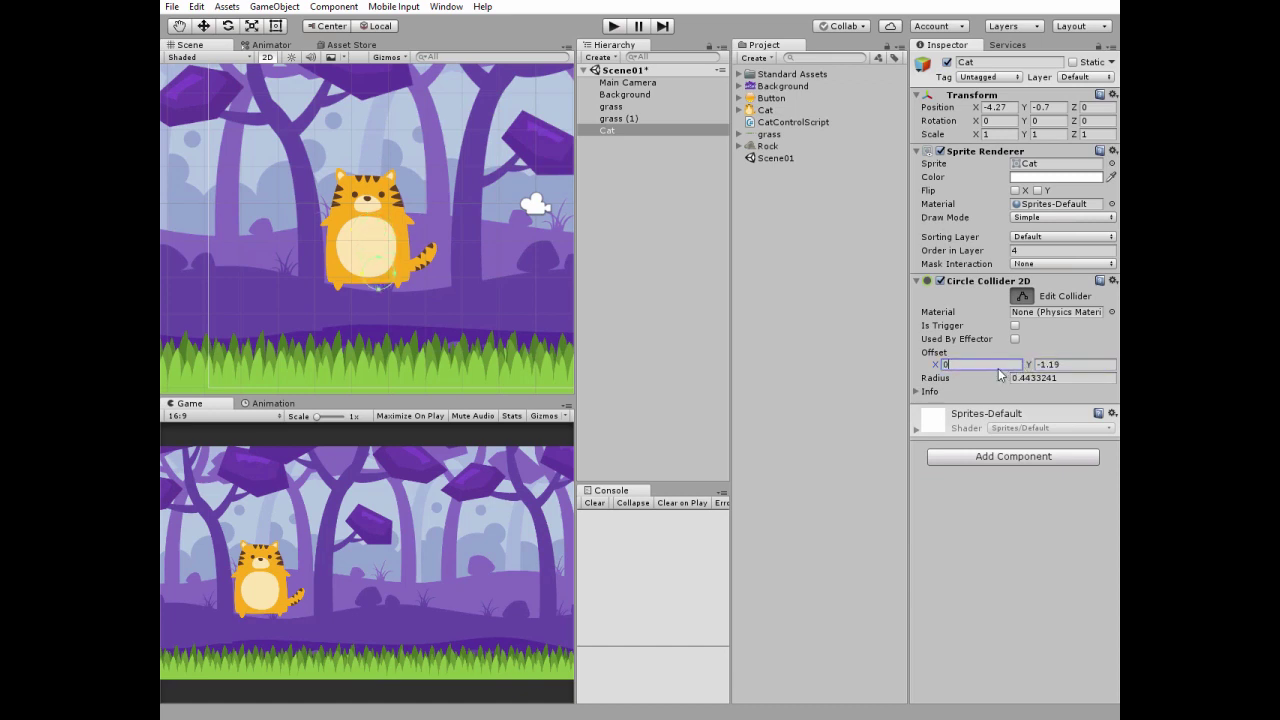
{"action": "left_click", "coordinate": [1003, 460]}
- Give the cat a Rigidbody 2D (gravity 2, Continuous, frozen Z rotation) and open CatControlScript
{"action": "left_click", "coordinate": [975, 560]}
{"action": "left_click", "coordinate": [967, 514]}
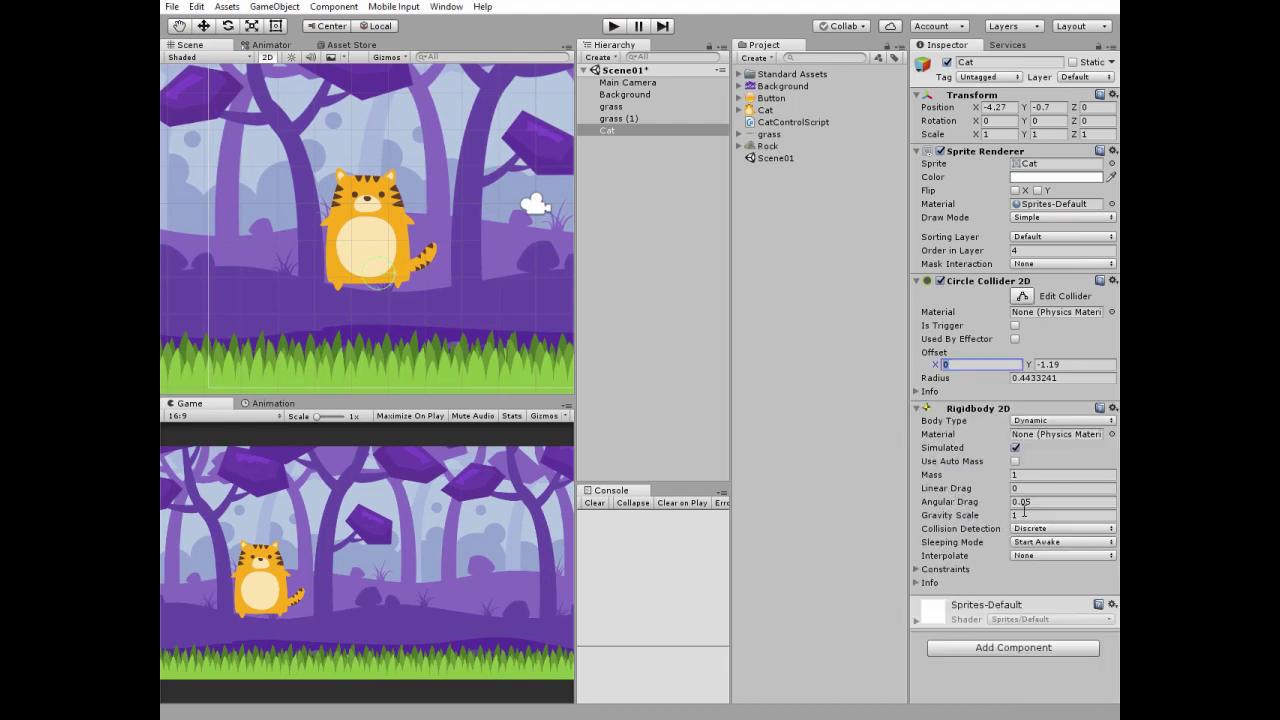
{"action": "left_click", "coordinate": [1024, 516]}
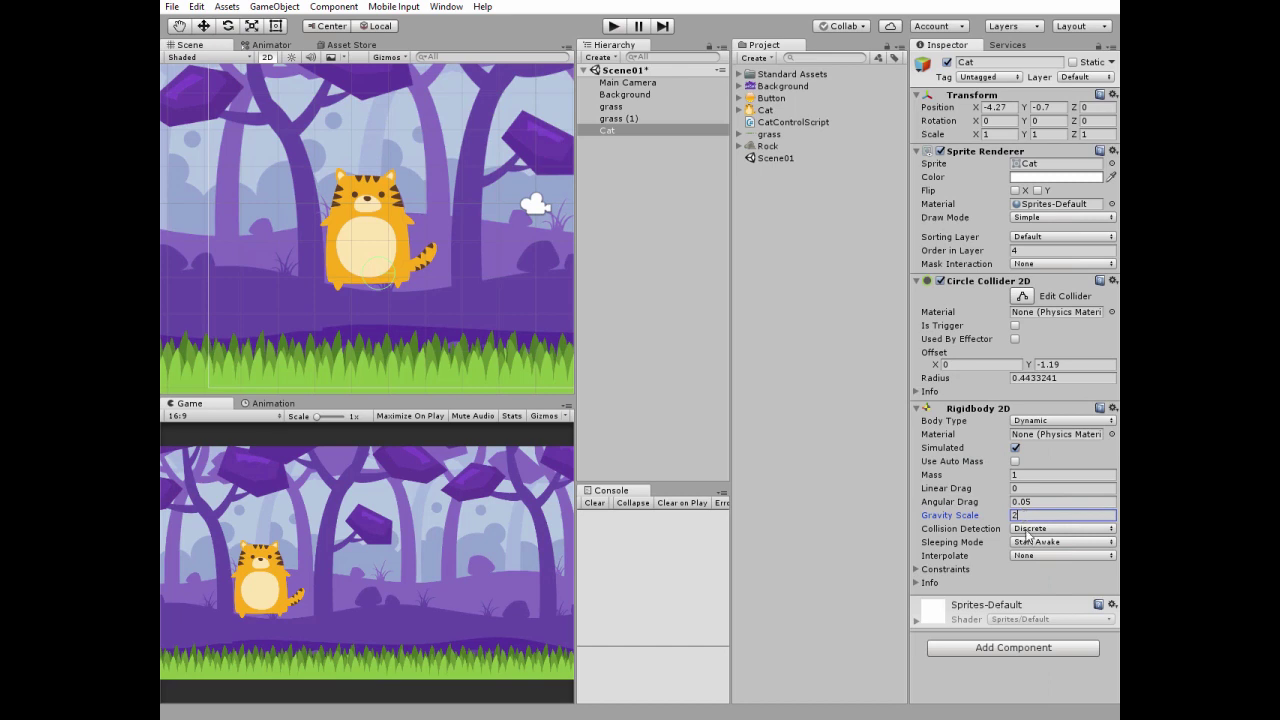
{"action": "left_click", "coordinate": [1027, 530]}
{"action": "left_click", "coordinate": [1034, 561]}
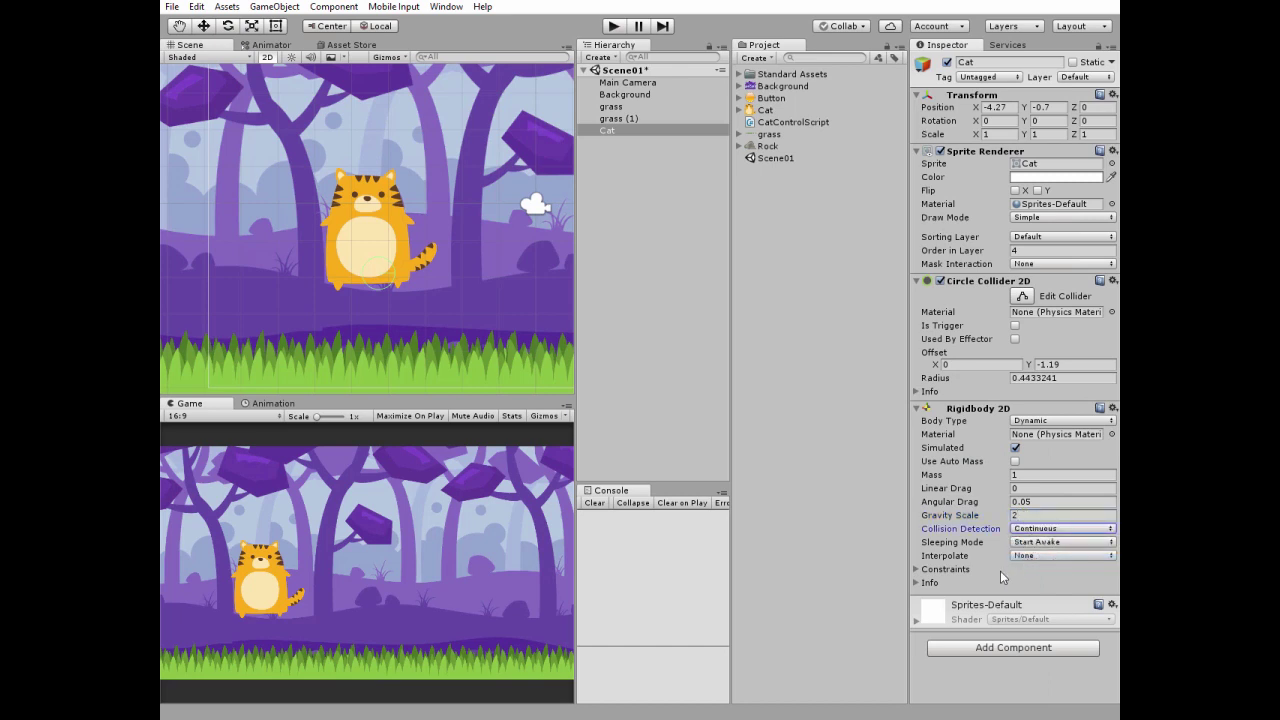
{"action": "left_click", "coordinate": [916, 569]}
{"action": "left_click", "coordinate": [1015, 596]}
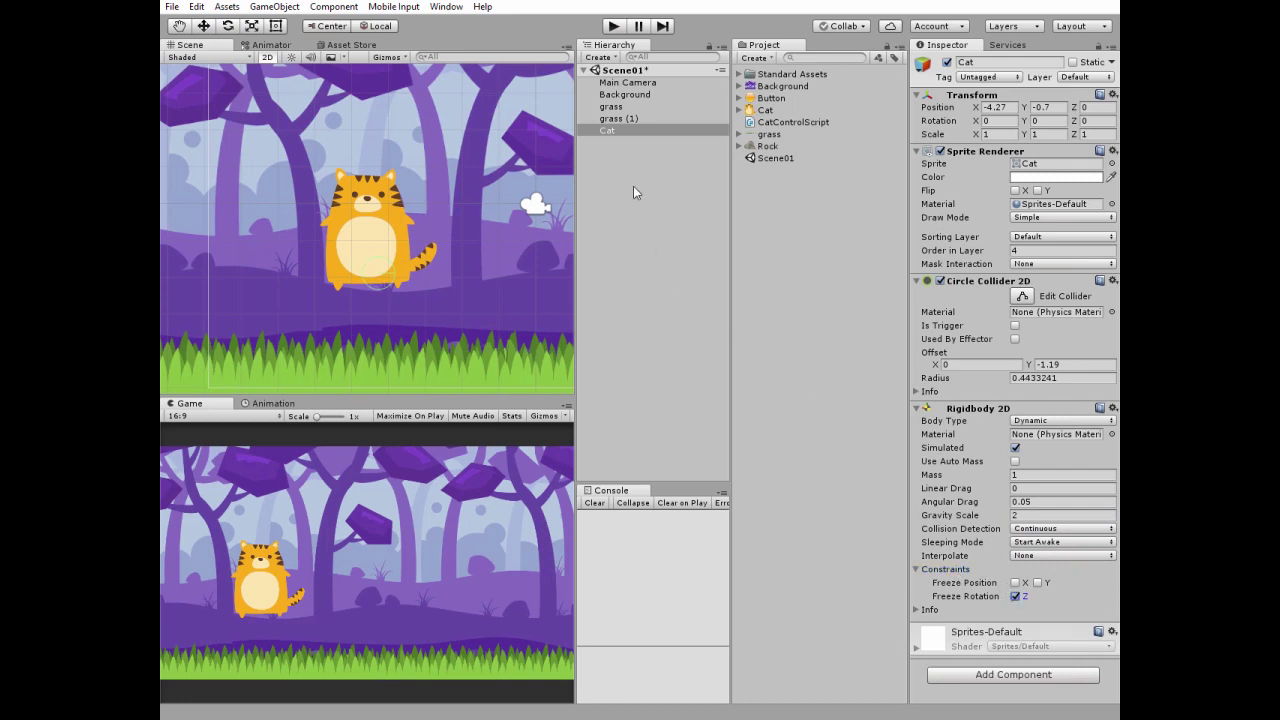
{"action": "left_click", "coordinate": [610, 130]}
{"action": "double_click", "coordinate": [770, 122]}
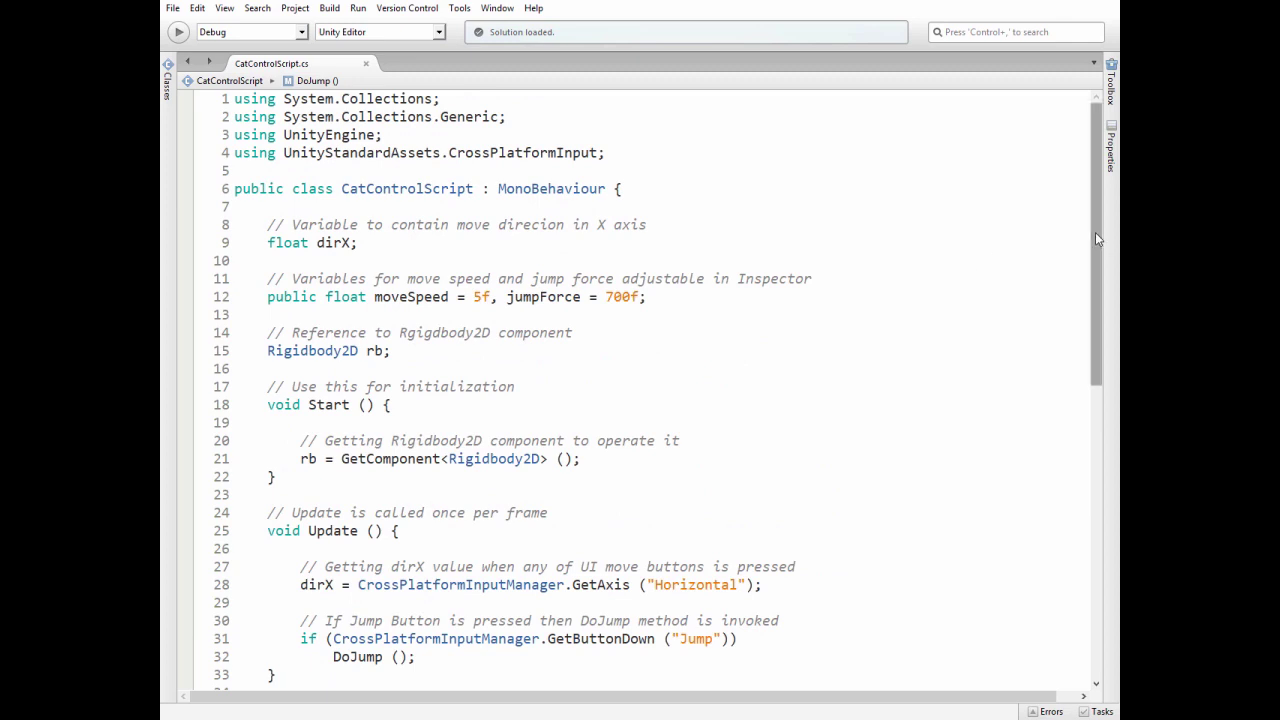
- Scroll through CatControlScript.cs to review the FixedUpdate movement and DoJump force code
{"action": "left_click_drag", "start_coordinate": [1095, 252], "coordinate": [1095, 442]}
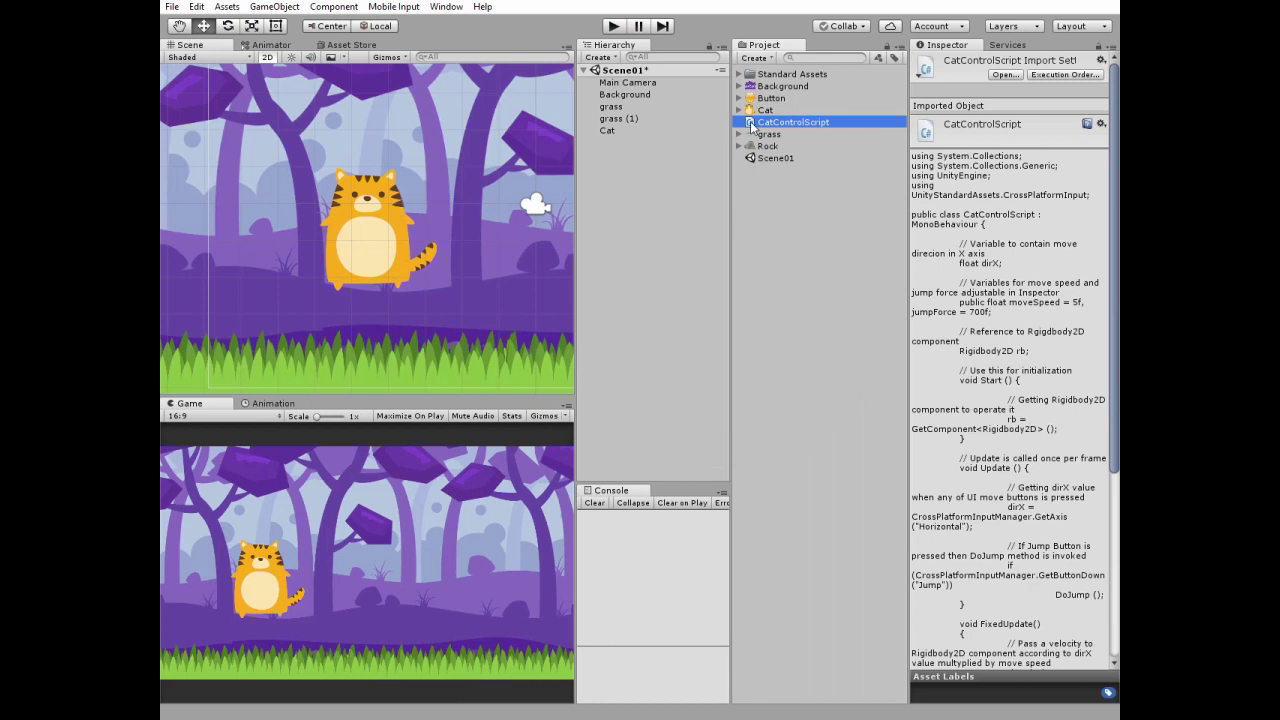
- Attach CatControlScript to the Cat and place the Rock sprite in the scene
{"action": "left_click_drag", "start_coordinate": [752, 125], "coordinate": [607, 131]}
{"action": "scroll", "coordinate": [461, 290], "scroll_direction": "down", "scroll_amount": 2}
{"action": "middle_click_drag", "start_coordinate": [535, 239], "coordinate": [425, 275]}
{"action": "left_click_drag", "start_coordinate": [758, 147], "coordinate": [346, 310]}
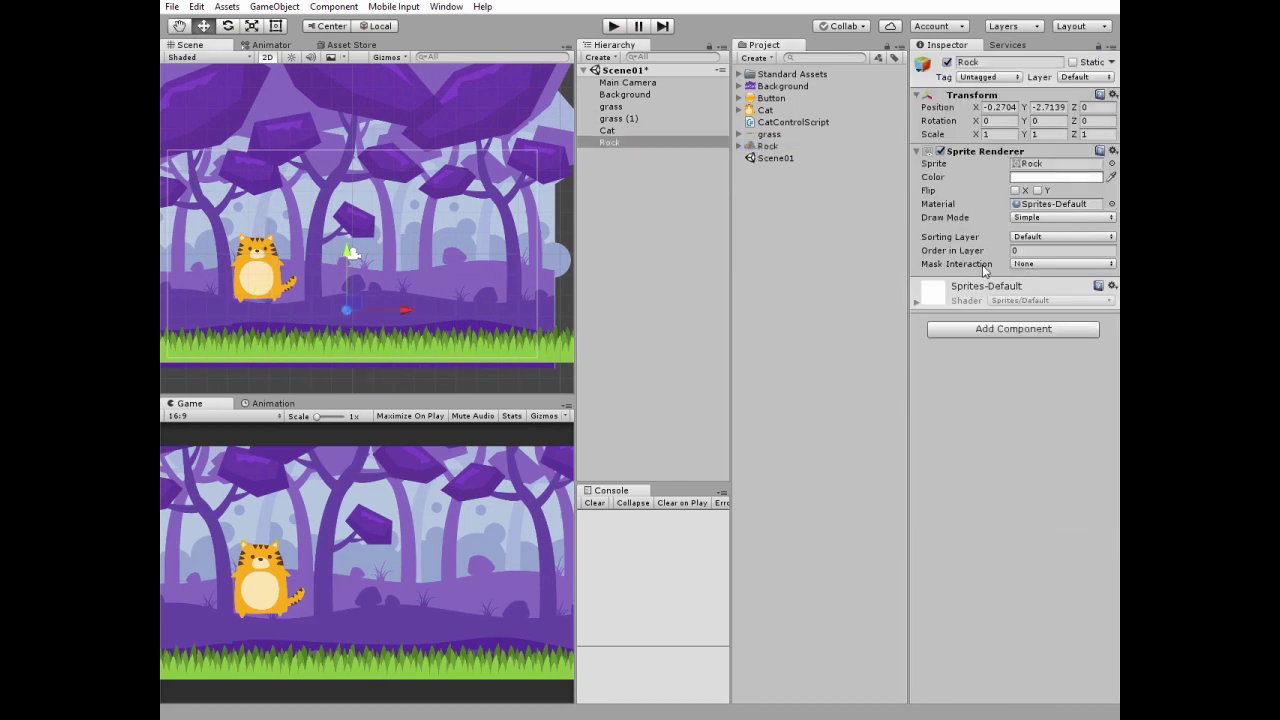
- Set the rock's Order in Layer to 3, move it onto the grass, and add an Edge Collider 2D
{"action": "left_click", "coordinate": [1030, 251]}
{"action": "type", "text": "3"}
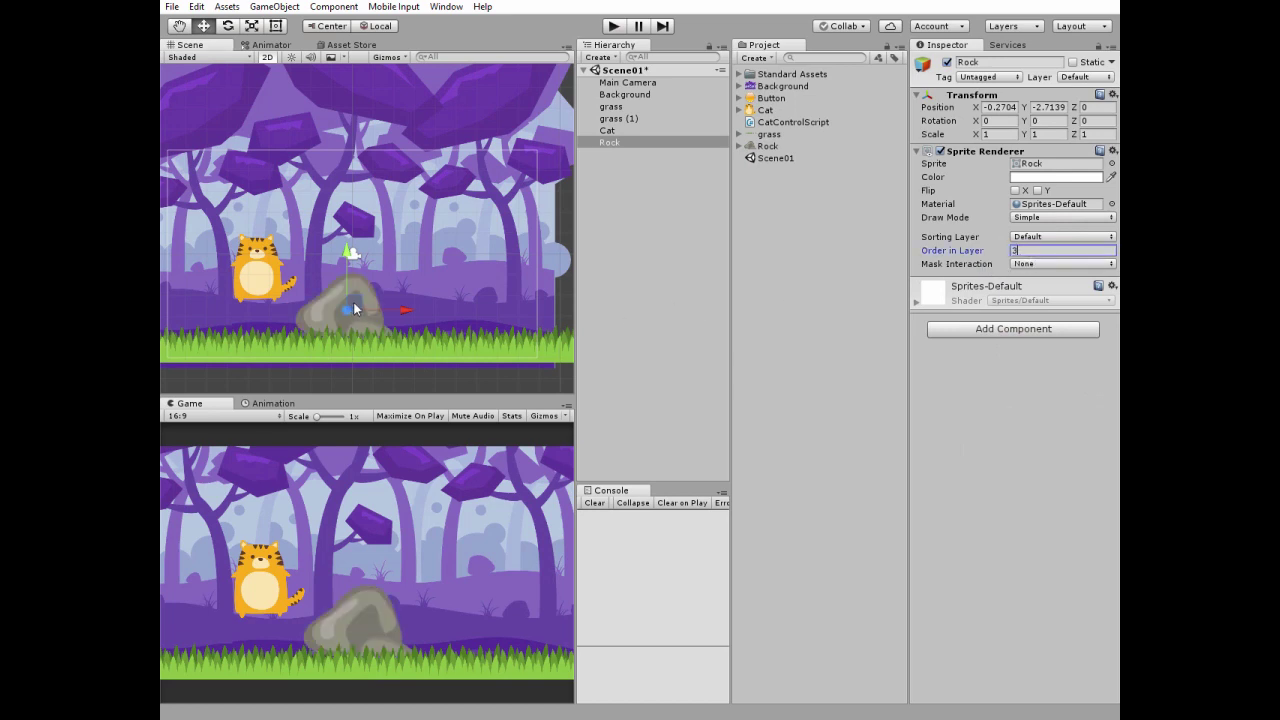
{"action": "left_click_drag", "start_coordinate": [353, 306], "coordinate": [366, 309]}
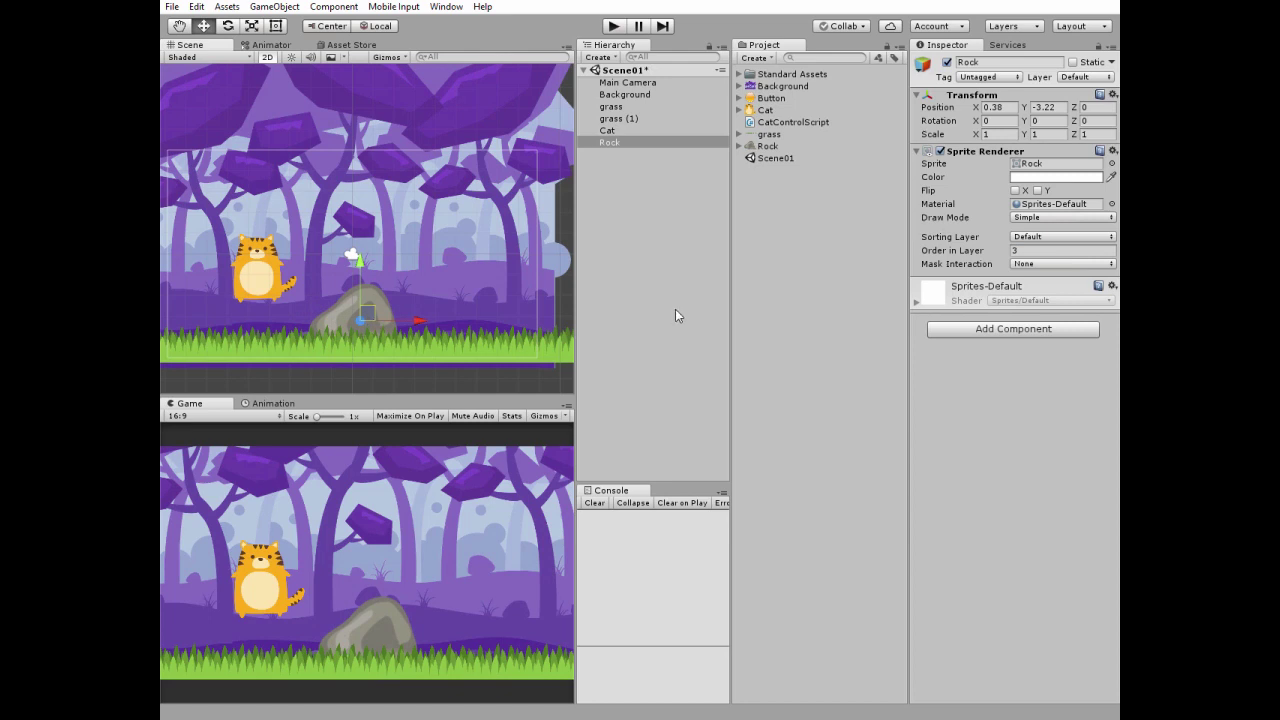
{"action": "left_click", "coordinate": [971, 331]}
{"action": "left_click", "coordinate": [975, 431]}
{"action": "left_click", "coordinate": [975, 432]}
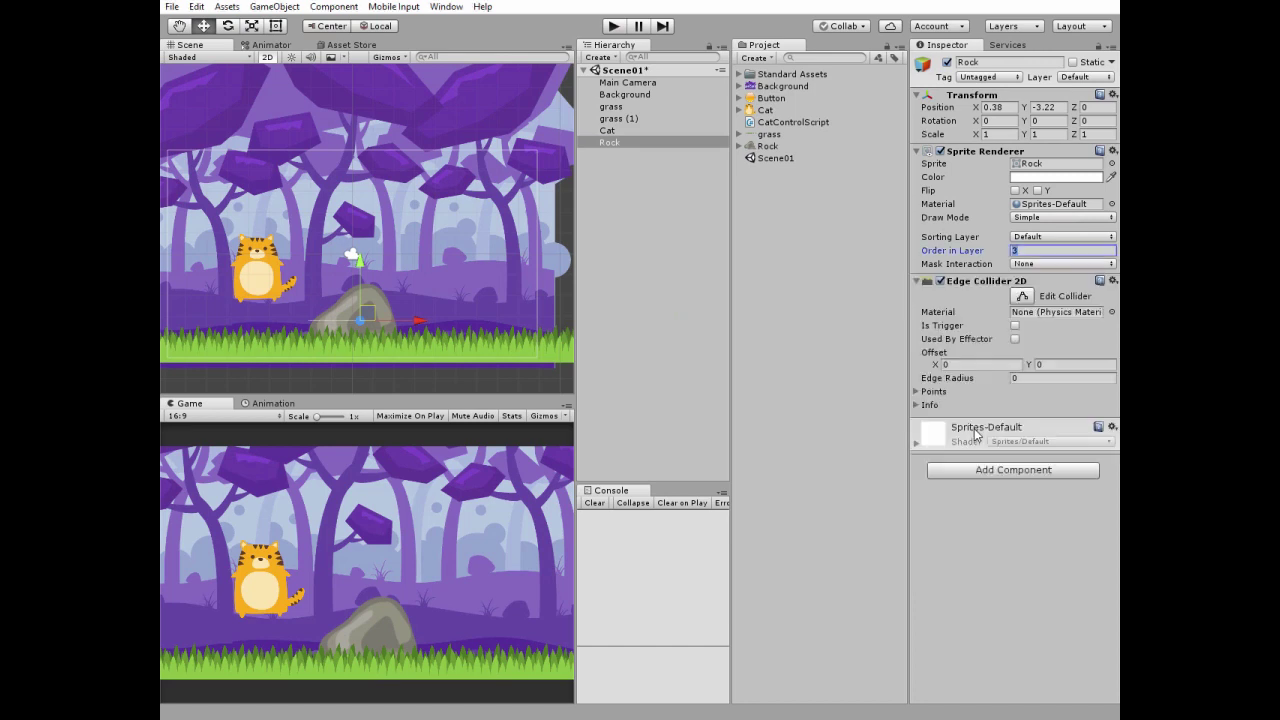
- Trace the rock's Edge Collider 2D up its left side, across the top, and down its right
{"action": "scroll", "coordinate": [364, 328], "scroll_direction": "up", "scroll_amount": 3}
{"action": "middle_click_drag", "start_coordinate": [369, 337], "coordinate": [397, 205]}
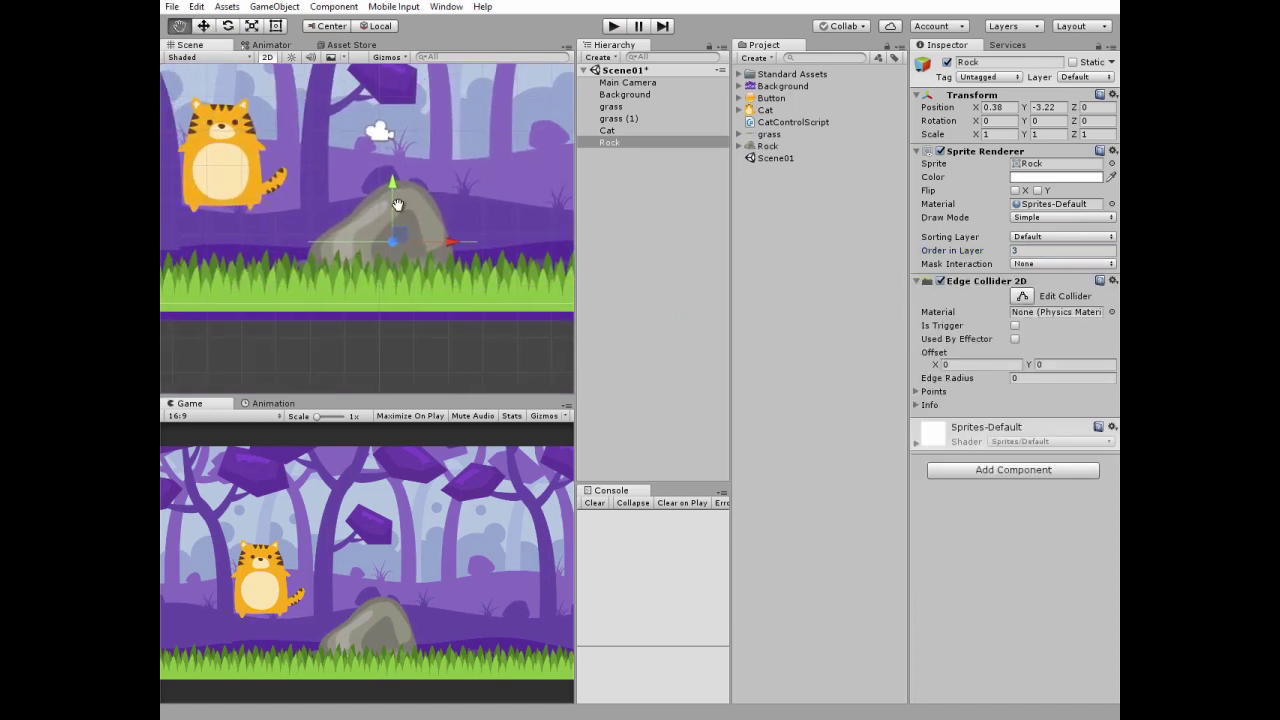
{"action": "scroll", "coordinate": [400, 215], "scroll_direction": "up", "scroll_amount": 3}
{"action": "middle_click_drag", "start_coordinate": [446, 263], "coordinate": [430, 232]}
{"action": "left_click", "coordinate": [1022, 296]}
{"action": "left_click_drag", "start_coordinate": [281, 219], "coordinate": [256, 232]}
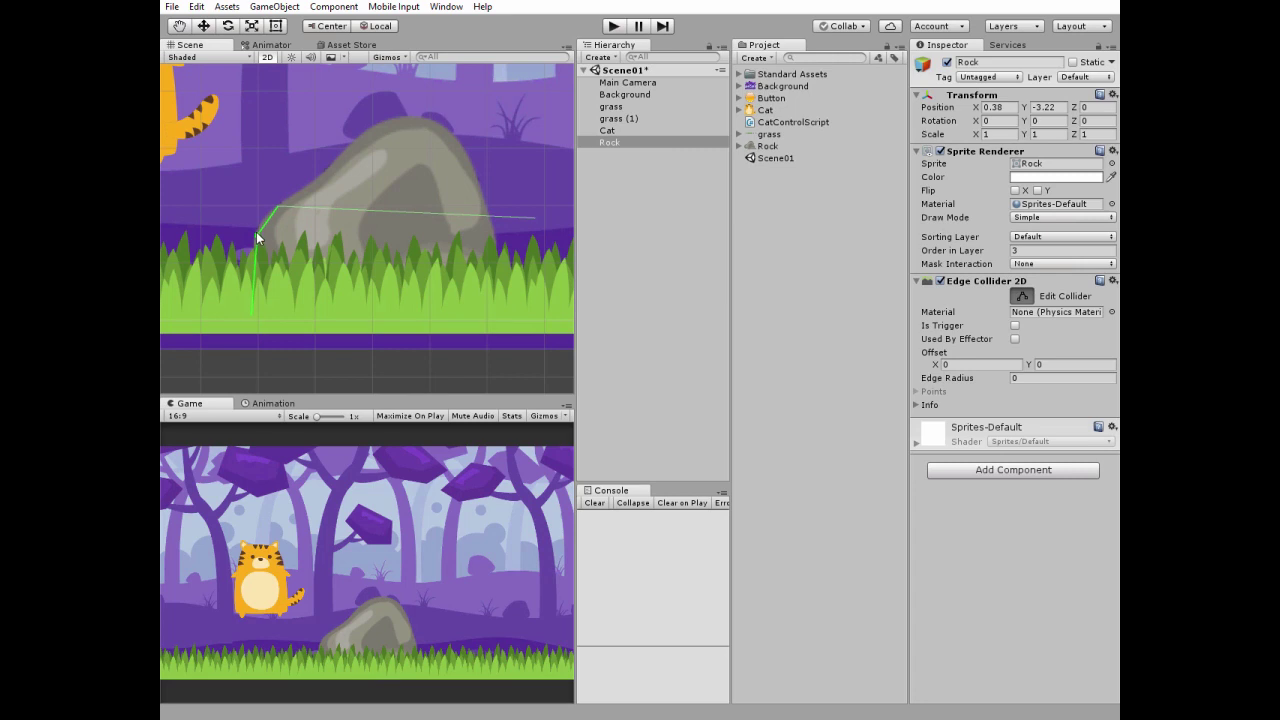
{"action": "left_click_drag", "start_coordinate": [330, 209], "coordinate": [489, 216]}
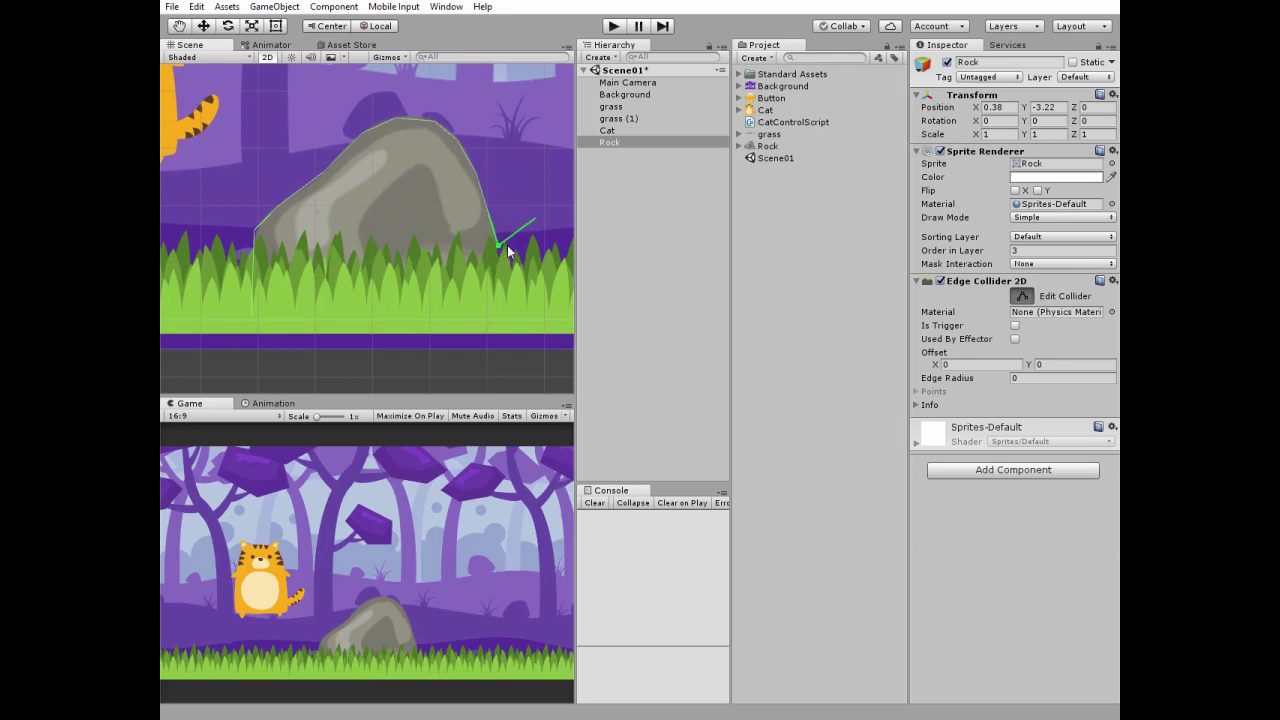
{"action": "left_click_drag", "start_coordinate": [497, 320], "coordinate": [499, 320]}
{"action": "left_click", "coordinate": [1022, 296]}
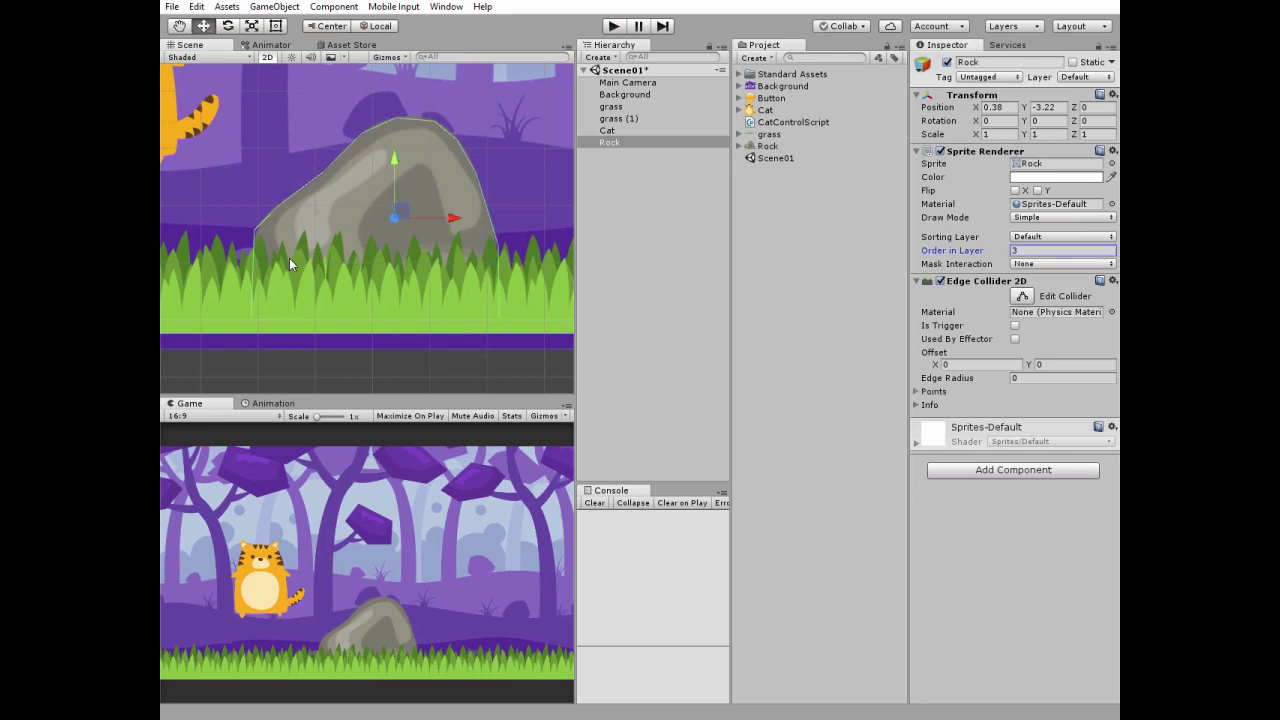
{"action": "scroll", "coordinate": [292, 268], "scroll_direction": "down", "scroll_amount": 2}
{"action": "scroll", "coordinate": [302, 260], "scroll_direction": "down", "scroll_amount": 5}
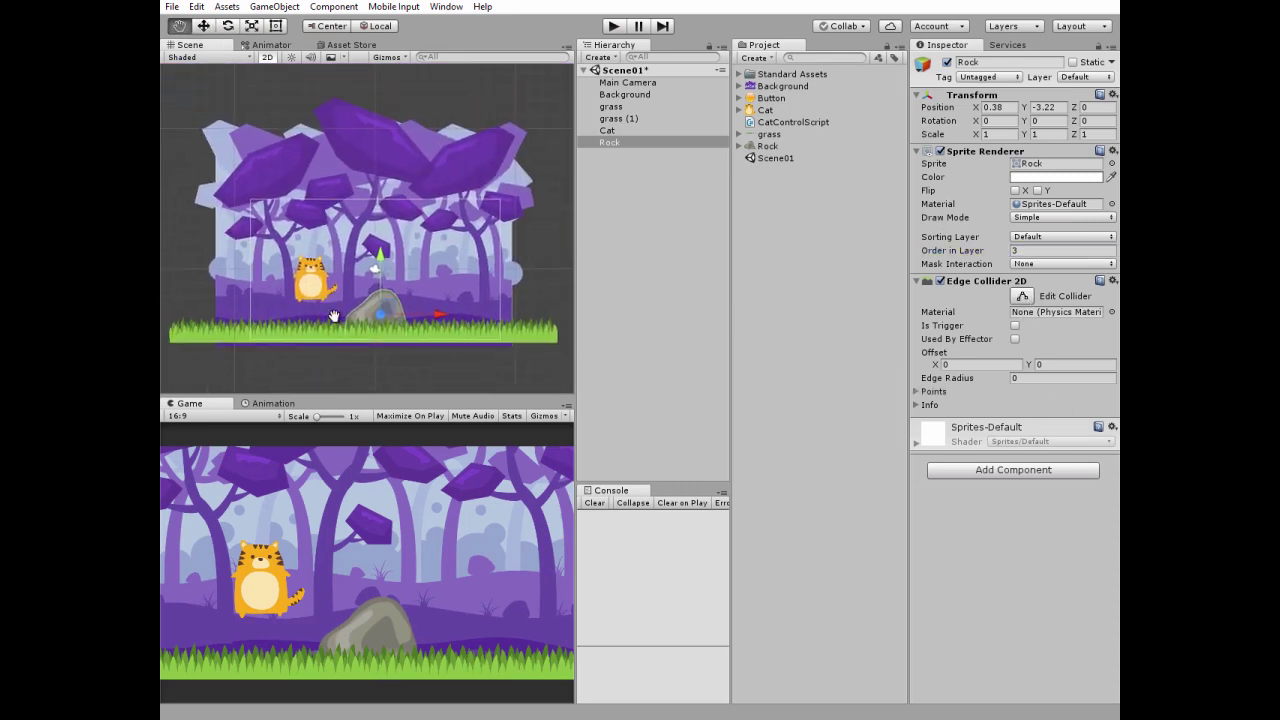
- Create a UI Canvas set to Scale With Screen Size
{"action": "left_click", "coordinate": [599, 57]}
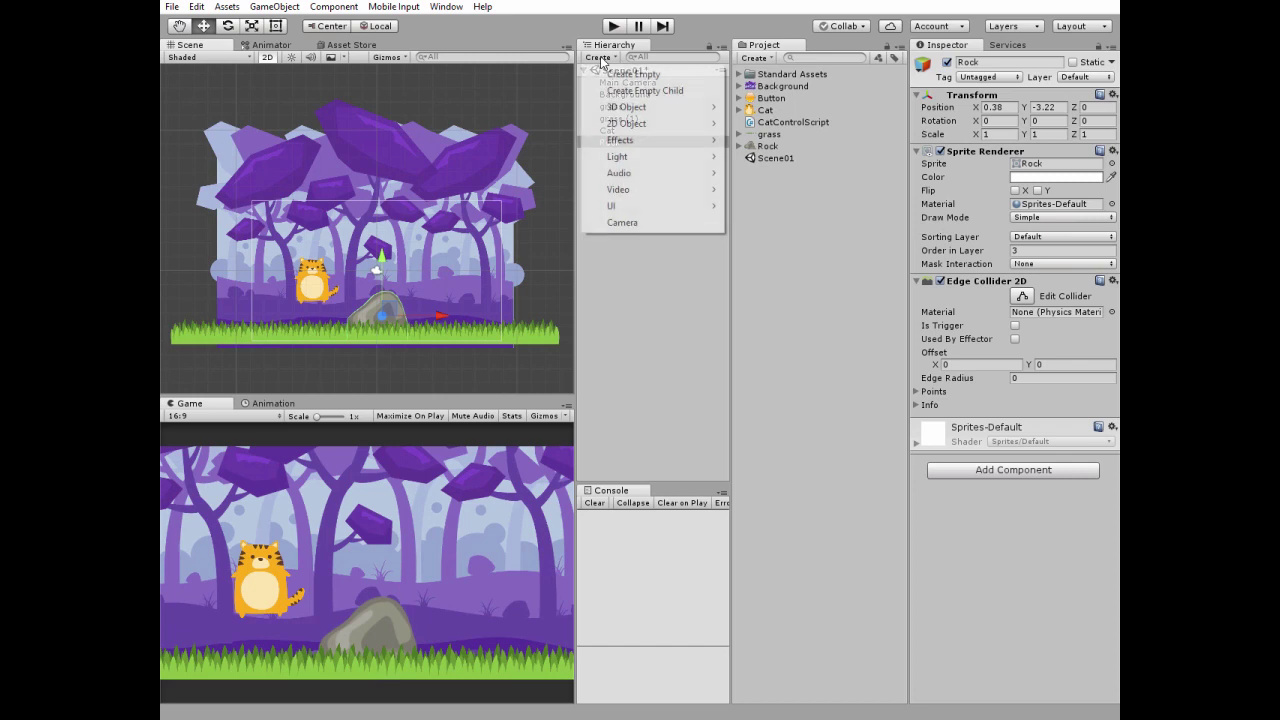
{"action": "mouse_move", "coordinate": [670, 211]}
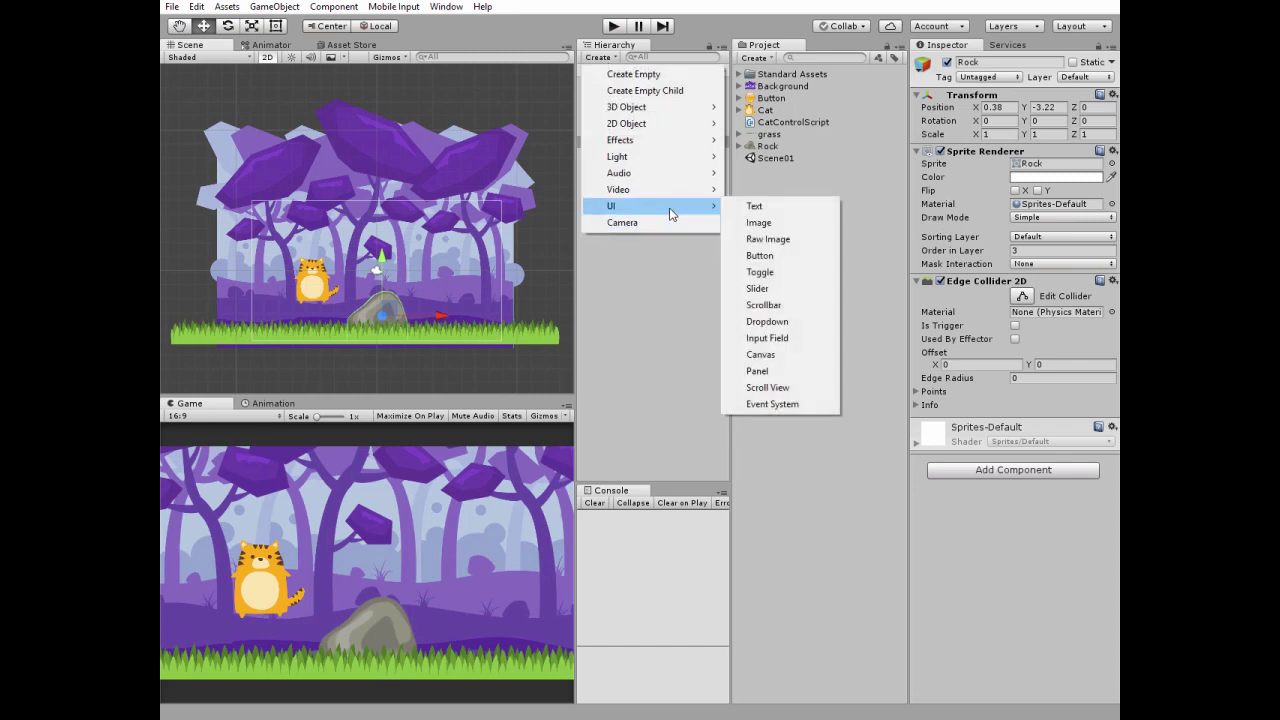
{"action": "left_click", "coordinate": [770, 354]}
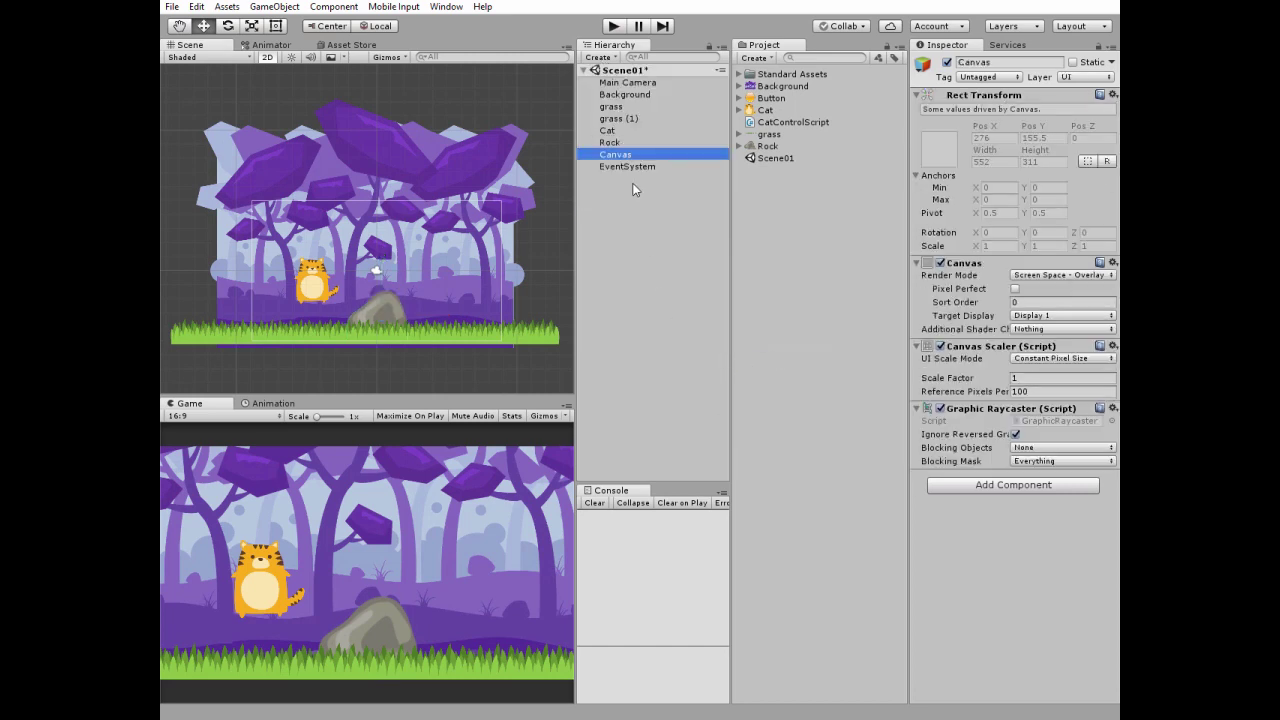
{"action": "left_click", "coordinate": [1030, 358]}
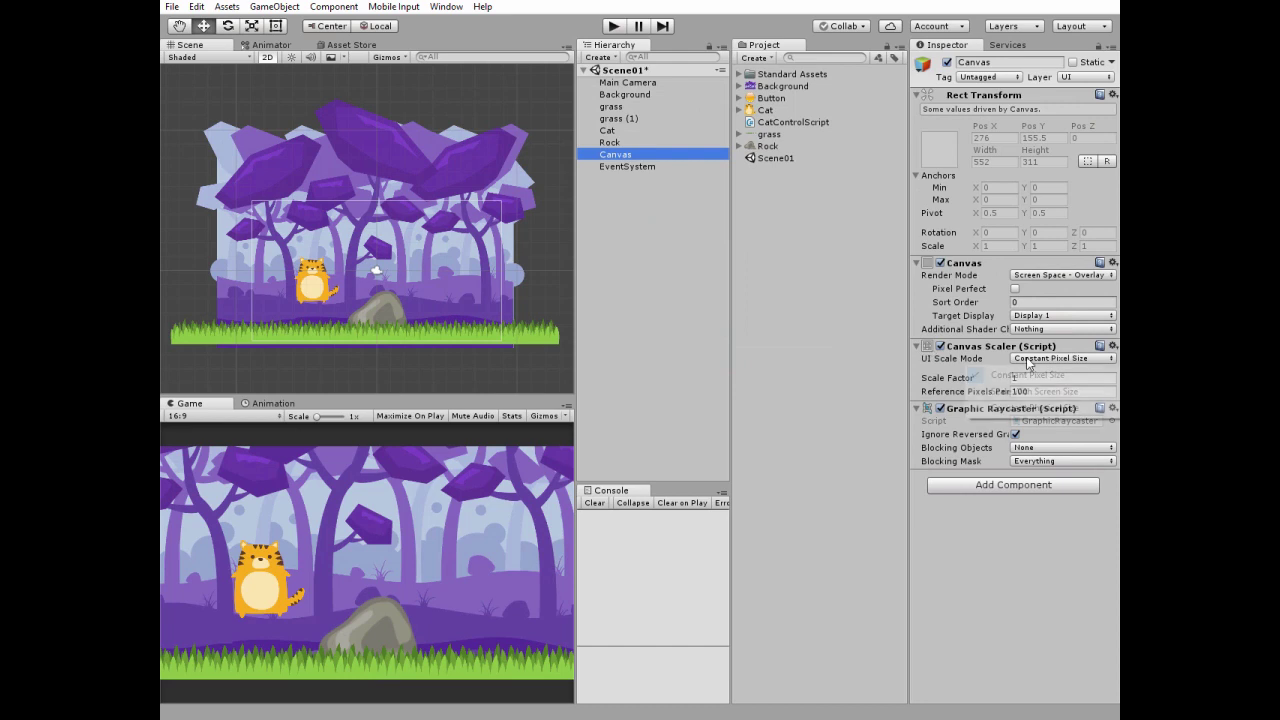
{"action": "left_click", "coordinate": [1034, 391]}
- Add a 100×100 Button using the orange Button sprite to the Canvas and duplicate it
{"action": "left_click", "coordinate": [612, 158]}
{"action": "right_click", "coordinate": [612, 158]}
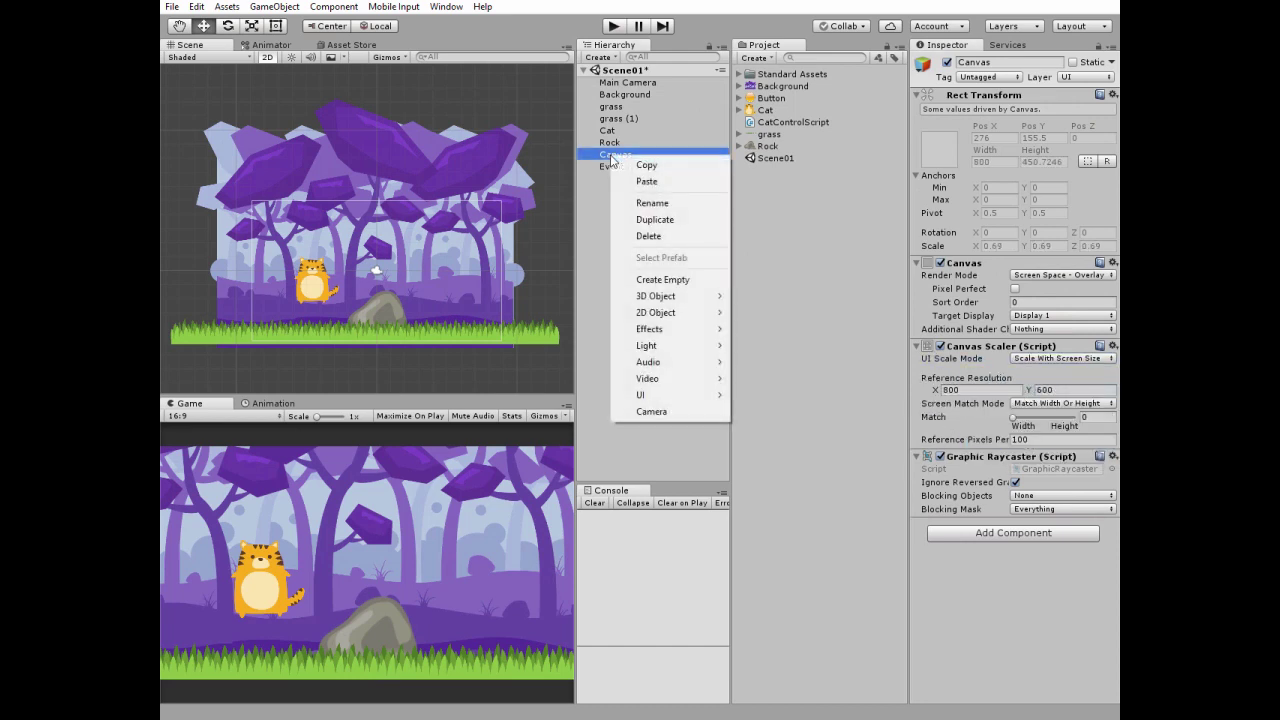
{"action": "mouse_move", "coordinate": [686, 395]}
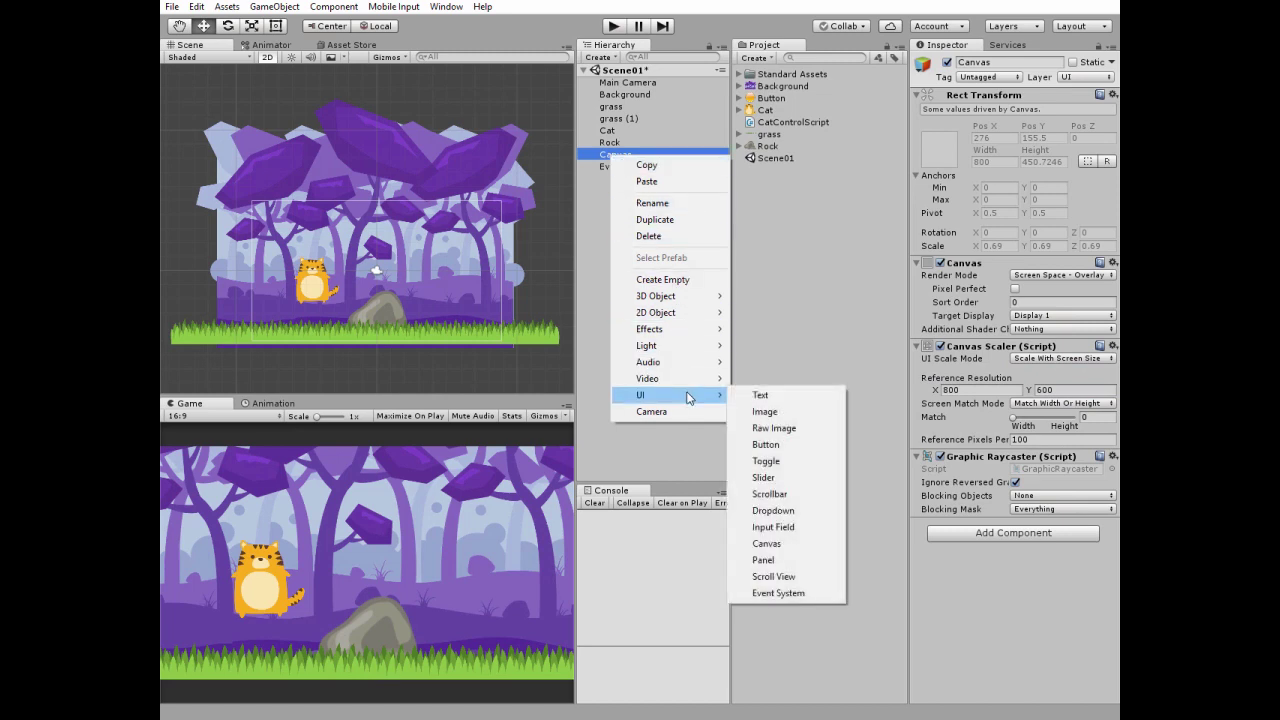
{"action": "left_click", "coordinate": [766, 444]}
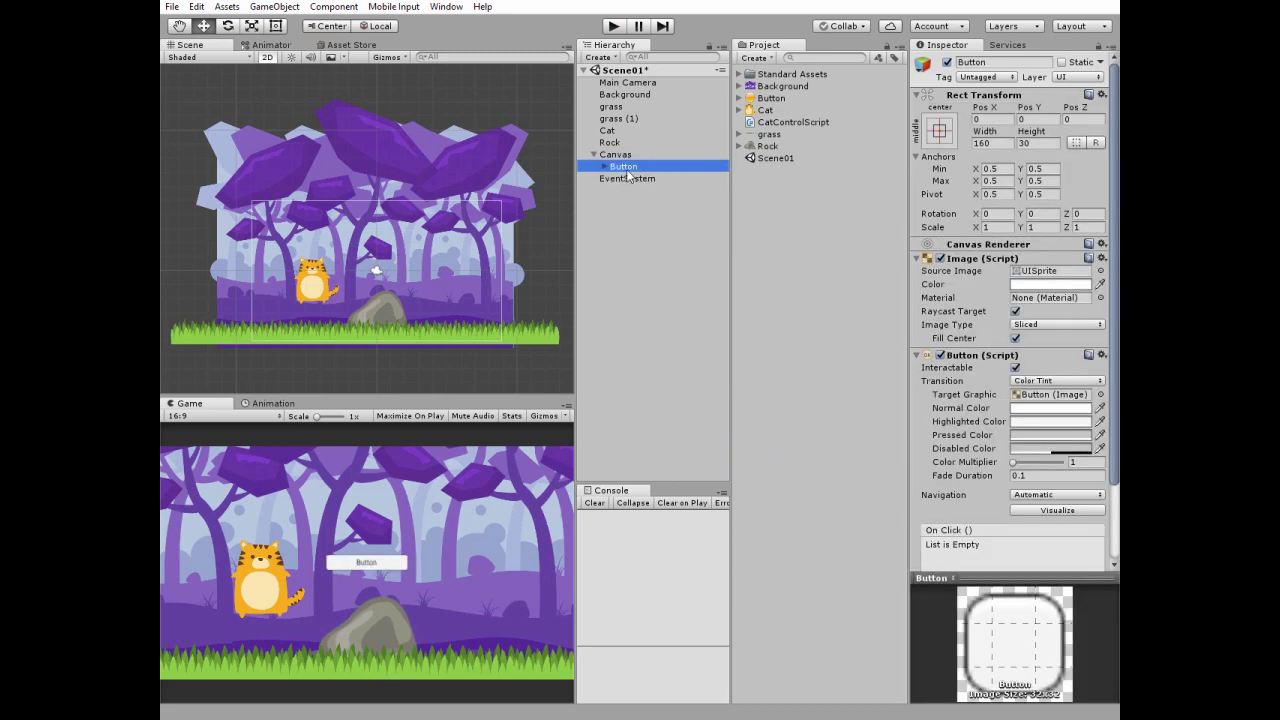
{"action": "left_click_drag", "start_coordinate": [628, 168], "coordinate": [1042, 272]}
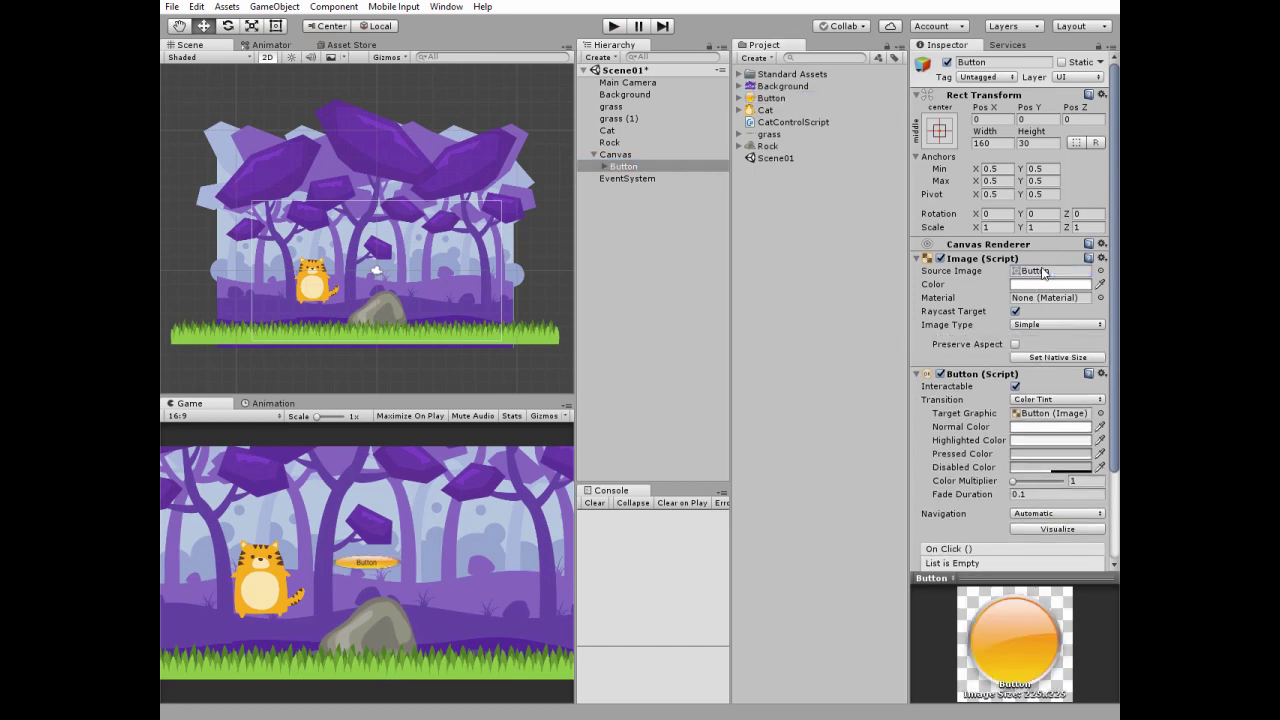
{"action": "left_click", "coordinate": [996, 144]}
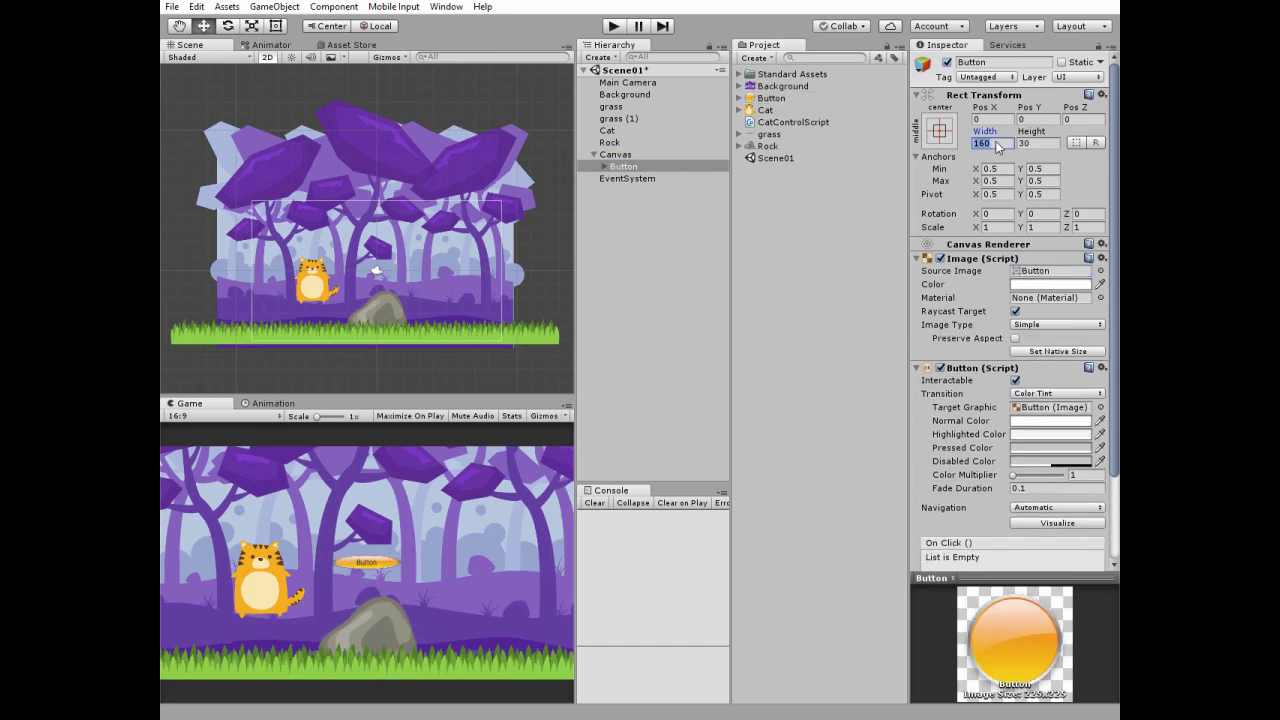
{"action": "type", "text": "100"}
{"action": "left_click", "coordinate": [1037, 144]}
{"action": "type", "text": "100"}
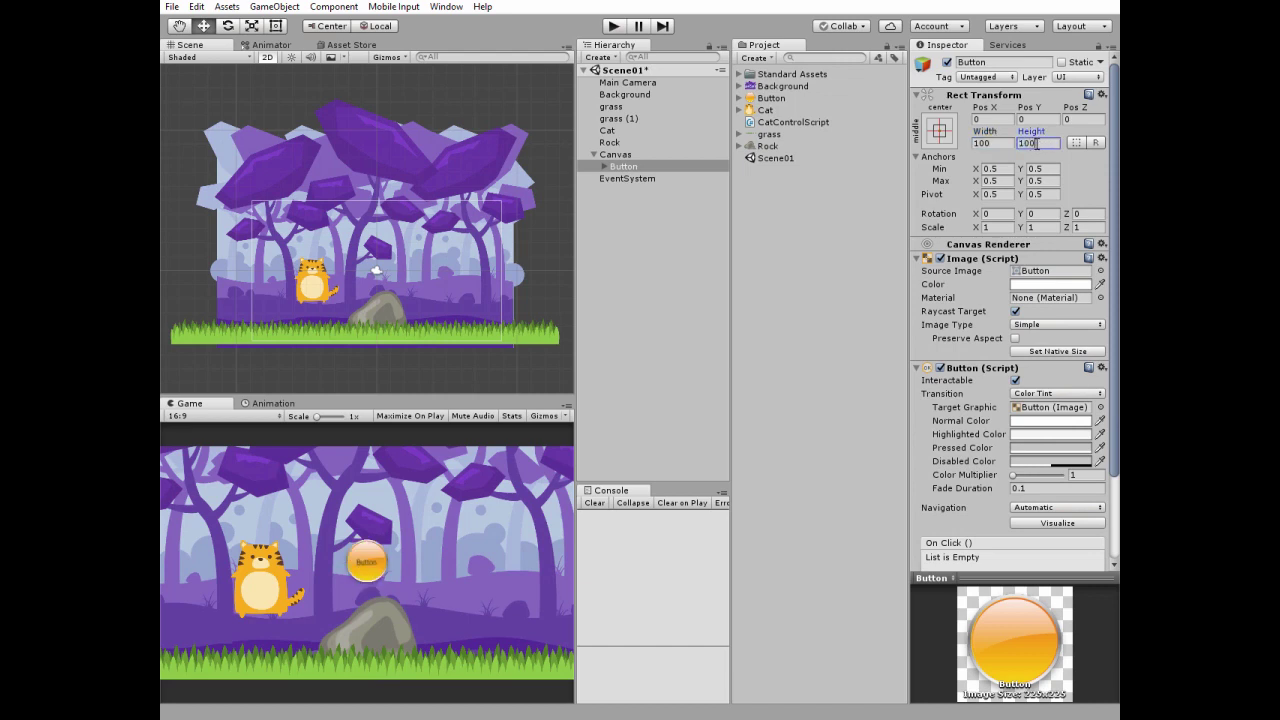
{"action": "left_click", "coordinate": [623, 168]}
{"action": "key", "text": "ctrl+d"}
{"action": "key", "text": "ctrl+d"}
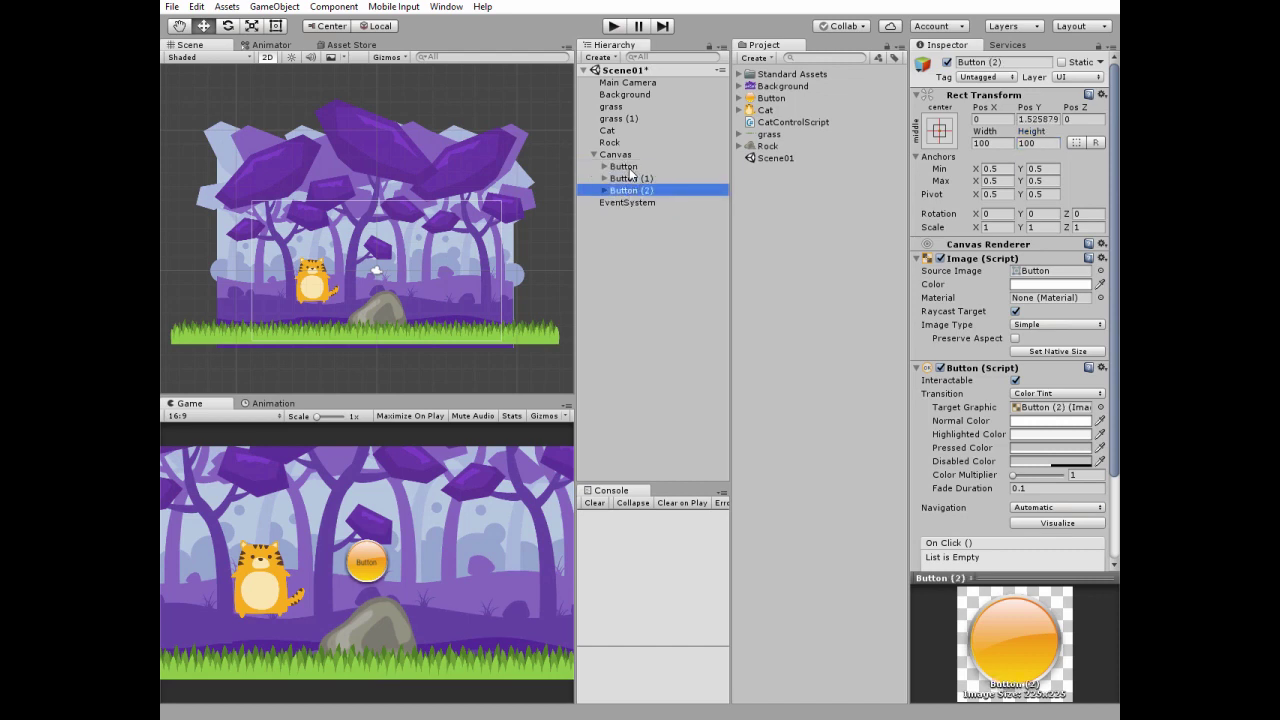
- Rename the original Button to LeftButton
{"action": "left_click", "coordinate": [626, 168]}
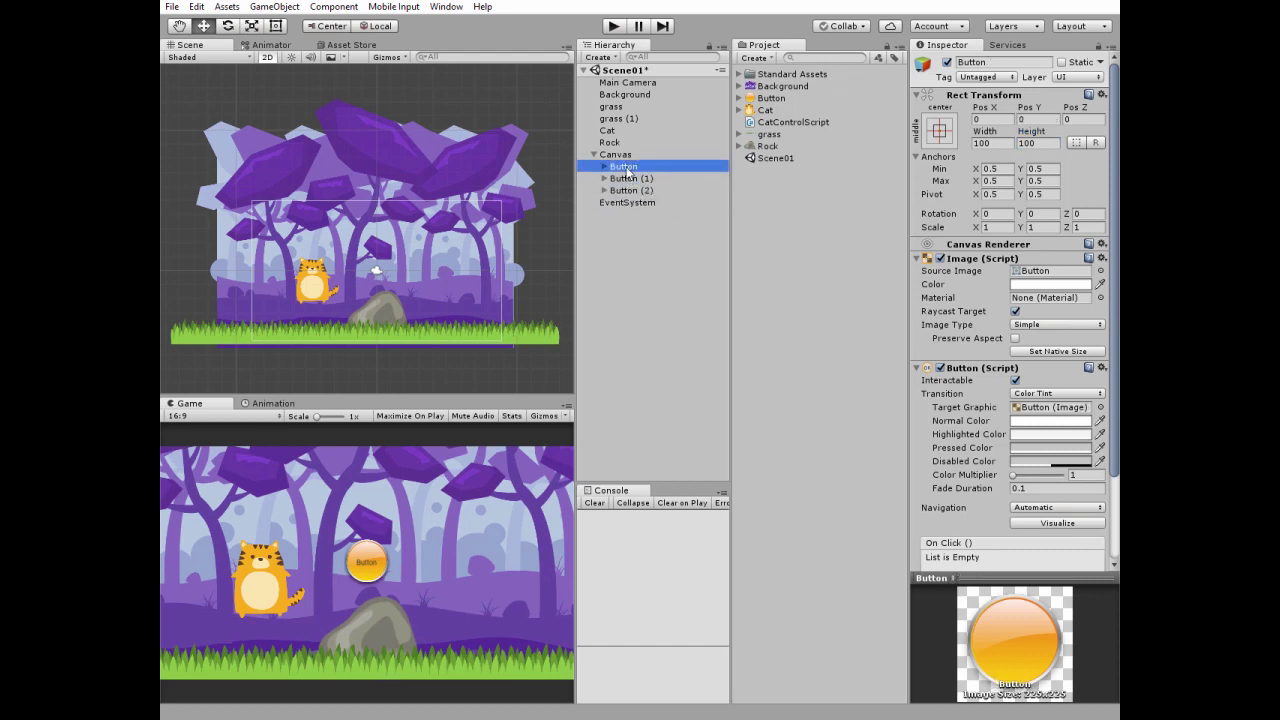
{"action": "key", "text": "F2"}
{"action": "key", "text": "BackSpace"}
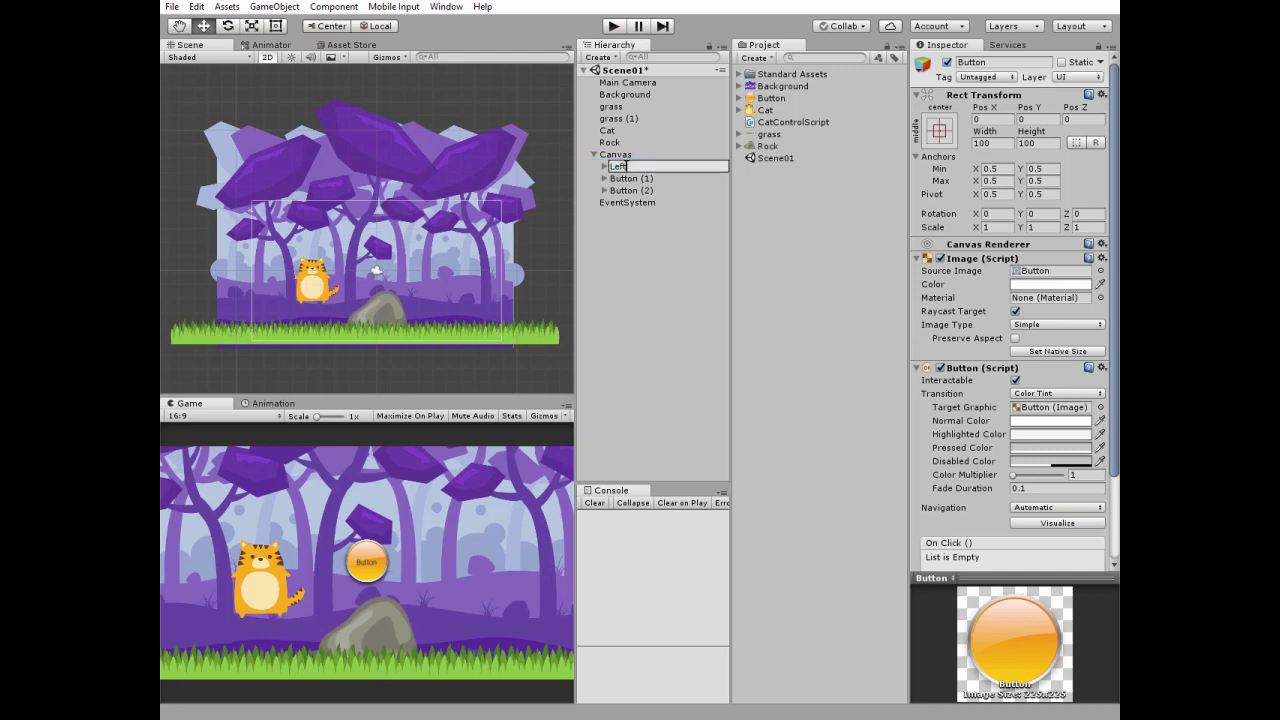
{"action": "key", "text": "Return"}
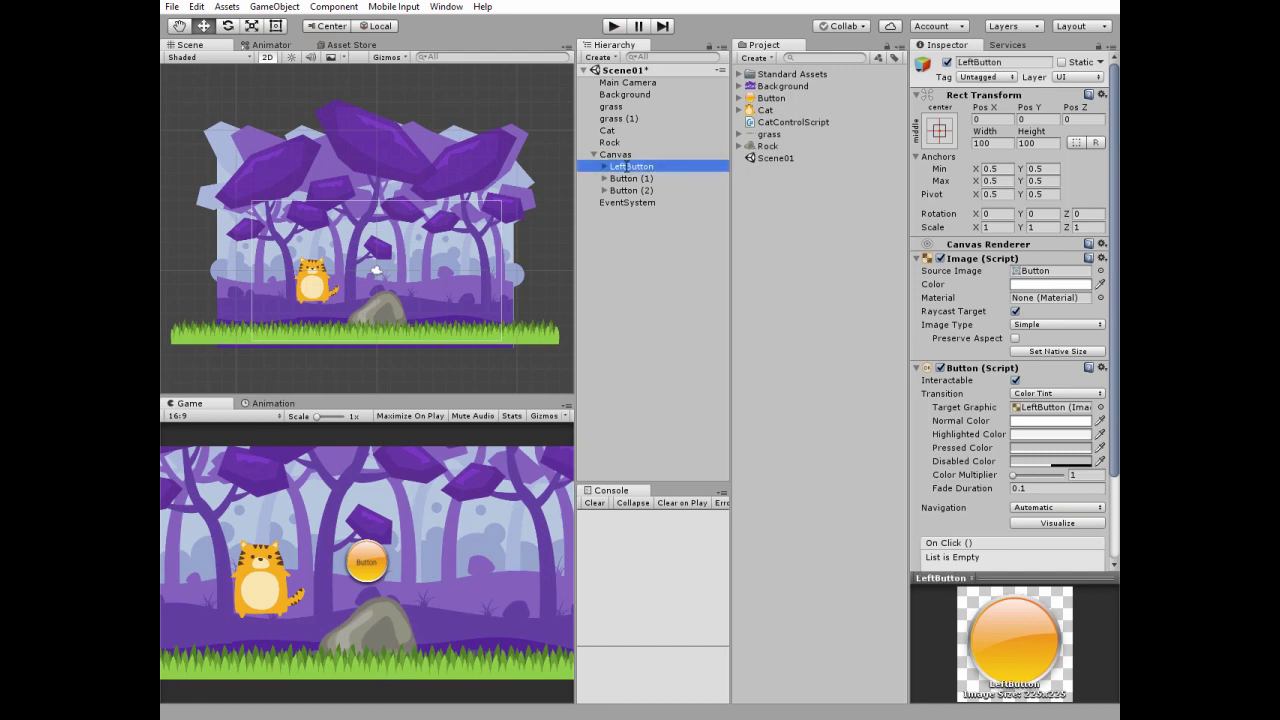
- Make LeftButton's label read 'Left' in white at font size 25
{"action": "left_click", "coordinate": [604, 166]}
{"action": "left_click", "coordinate": [634, 179]}
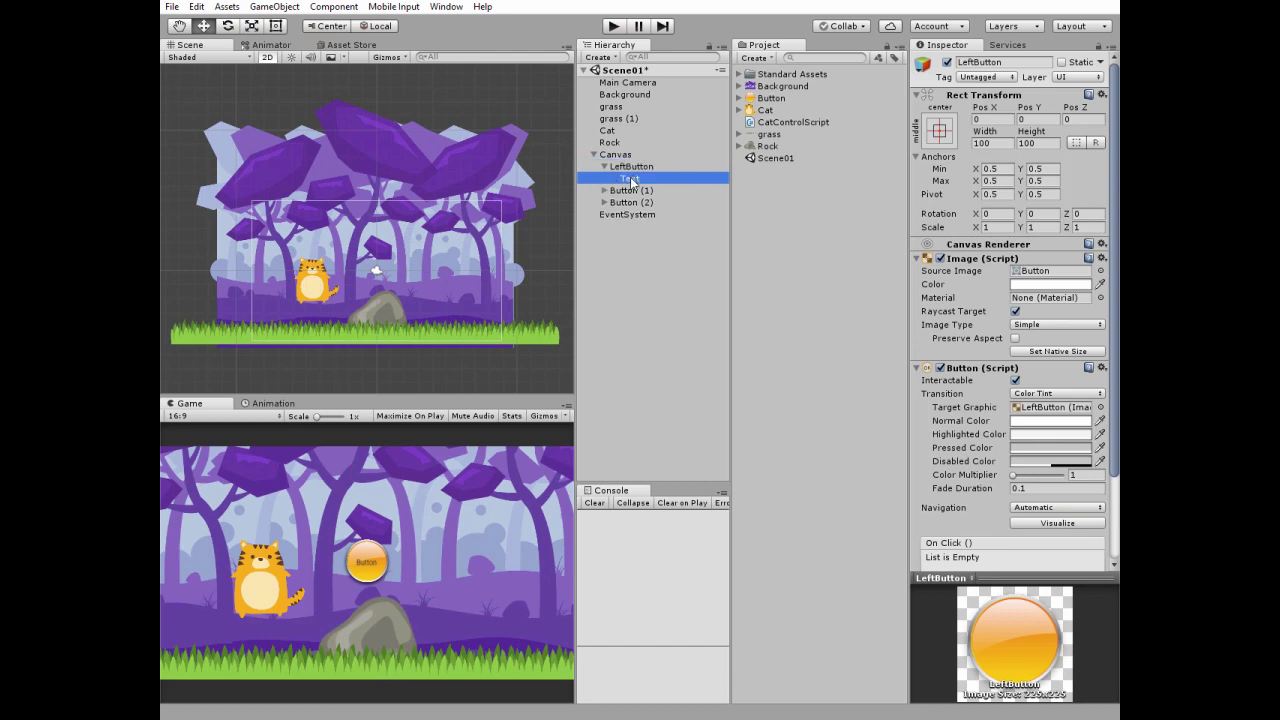
{"action": "left_click", "coordinate": [970, 284]}
{"action": "type", "text": "Left"}
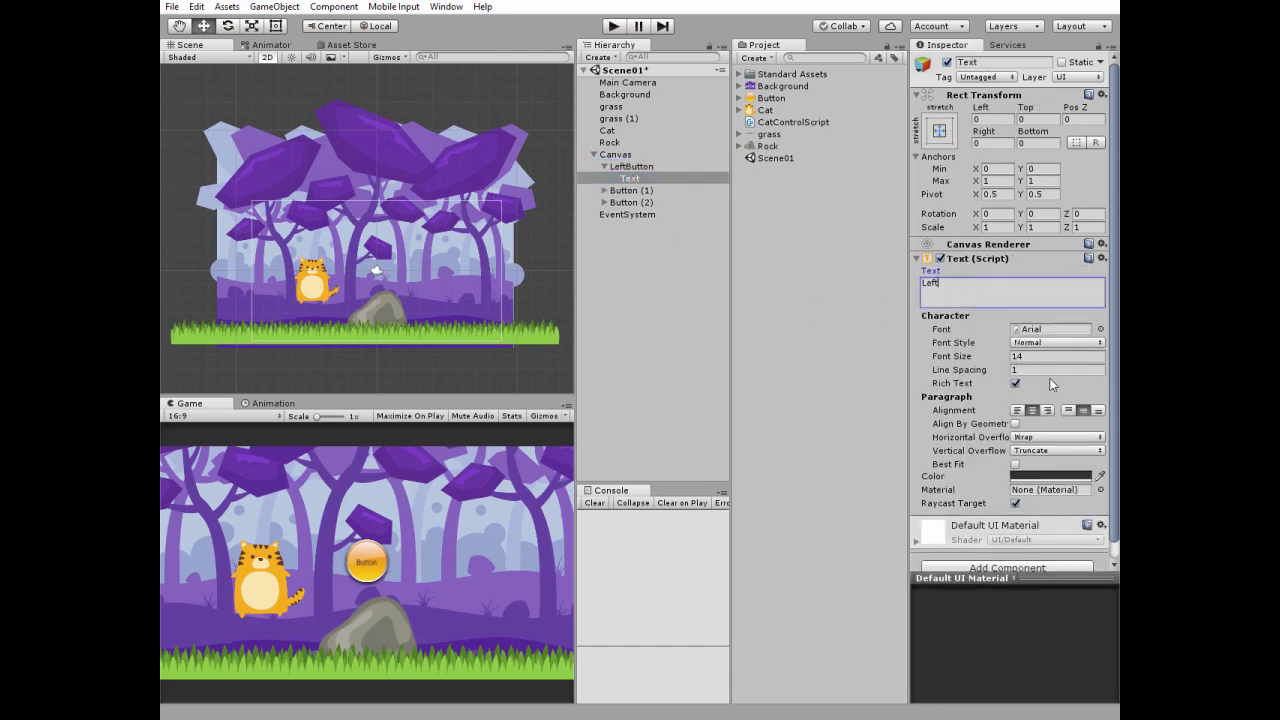
{"action": "left_click", "coordinate": [1037, 356]}
{"action": "type", "text": "25"}
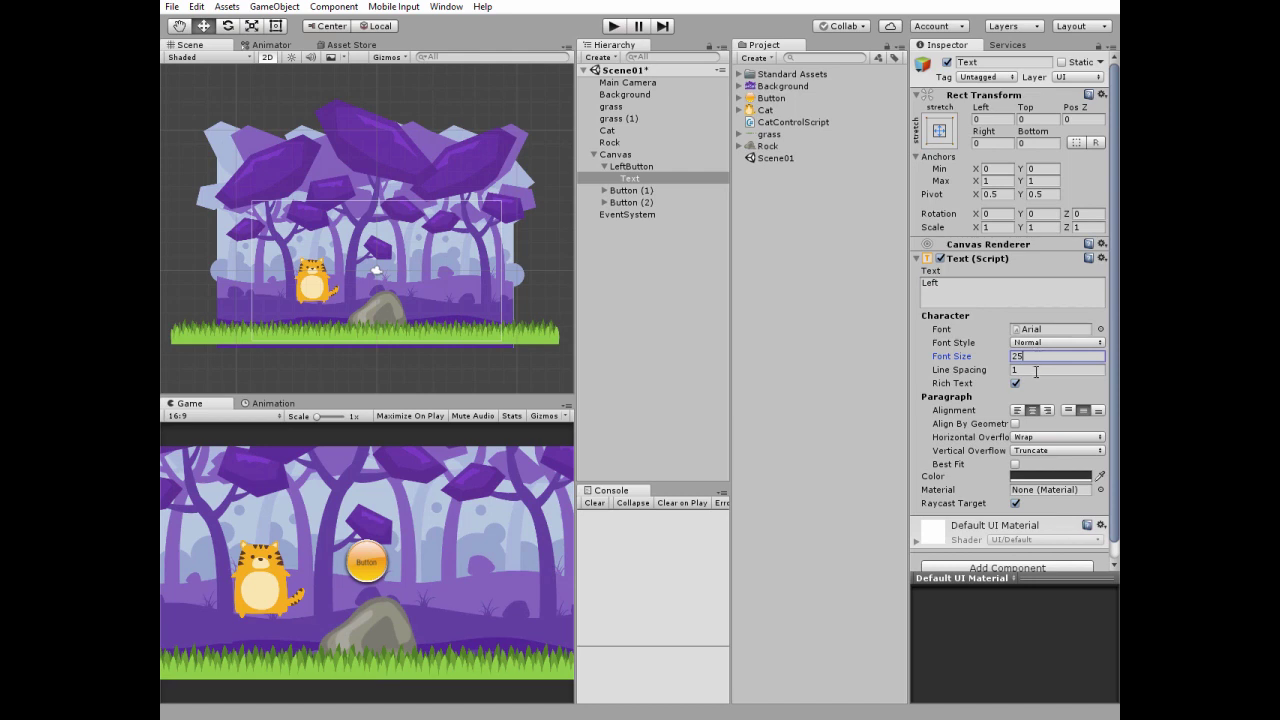
{"action": "left_click", "coordinate": [1034, 476]}
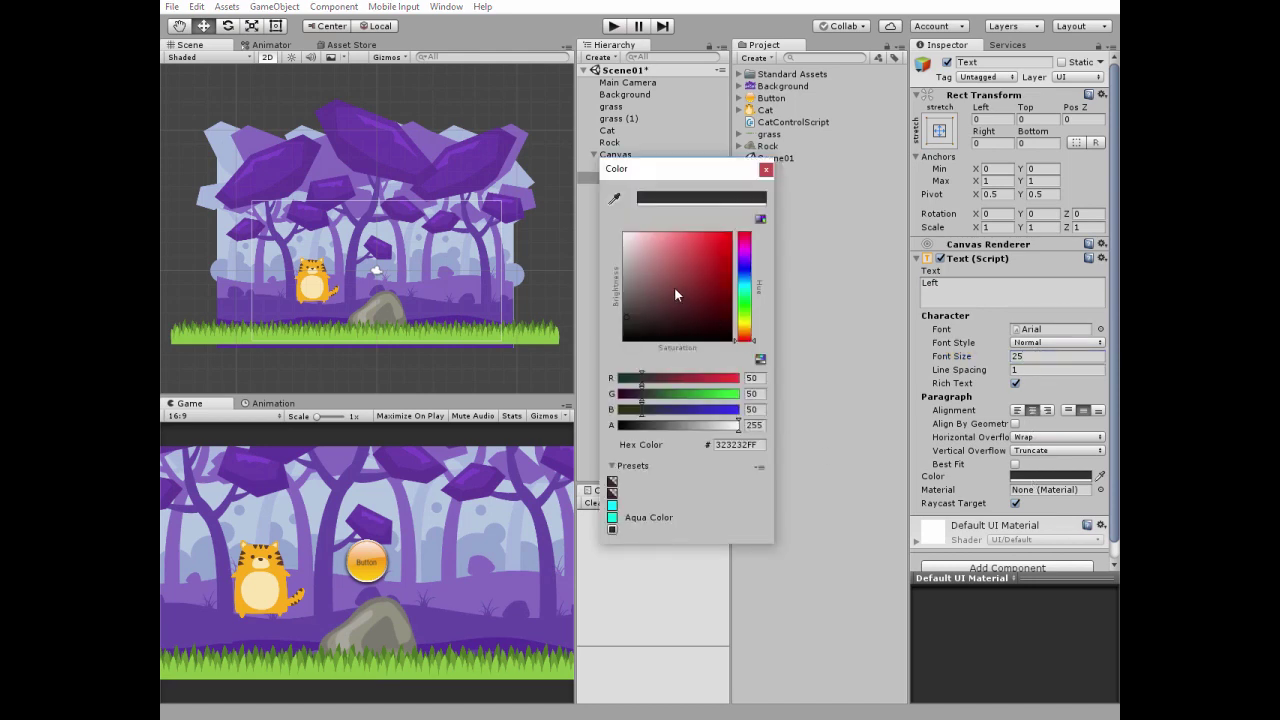
{"action": "left_click_drag", "start_coordinate": [679, 299], "coordinate": [610, 227]}
{"action": "left_click", "coordinate": [766, 169]}
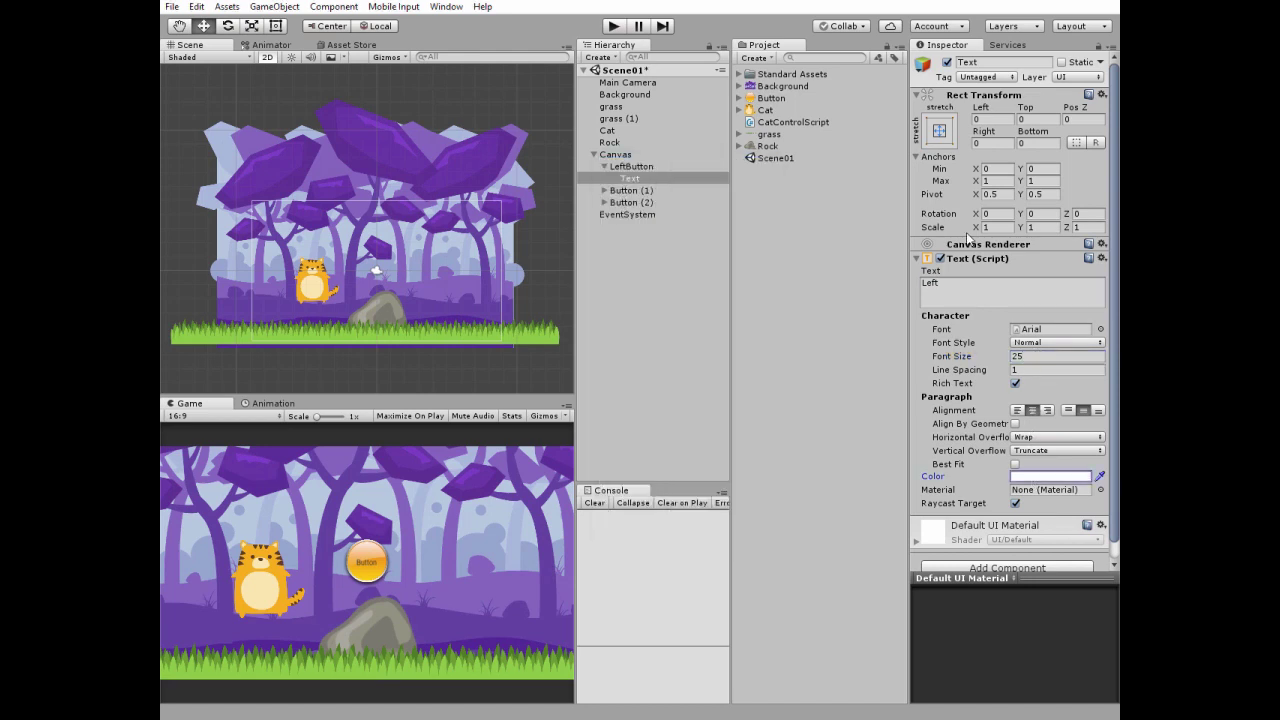
- Anchor LeftButton to the bottom-left corner of the screen
{"action": "left_click", "coordinate": [628, 165]}
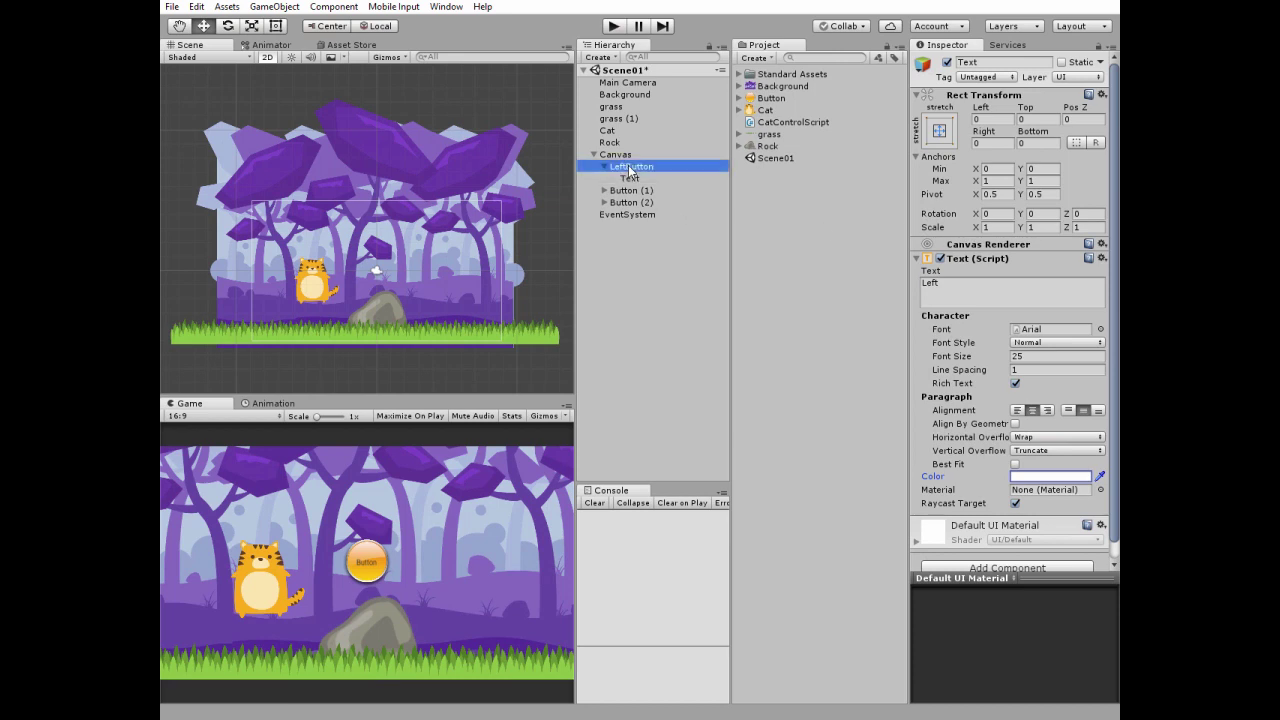
{"action": "left_click", "coordinate": [940, 131]}
{"action": "left_click", "coordinate": [990, 316], "text": "alt+shift"}
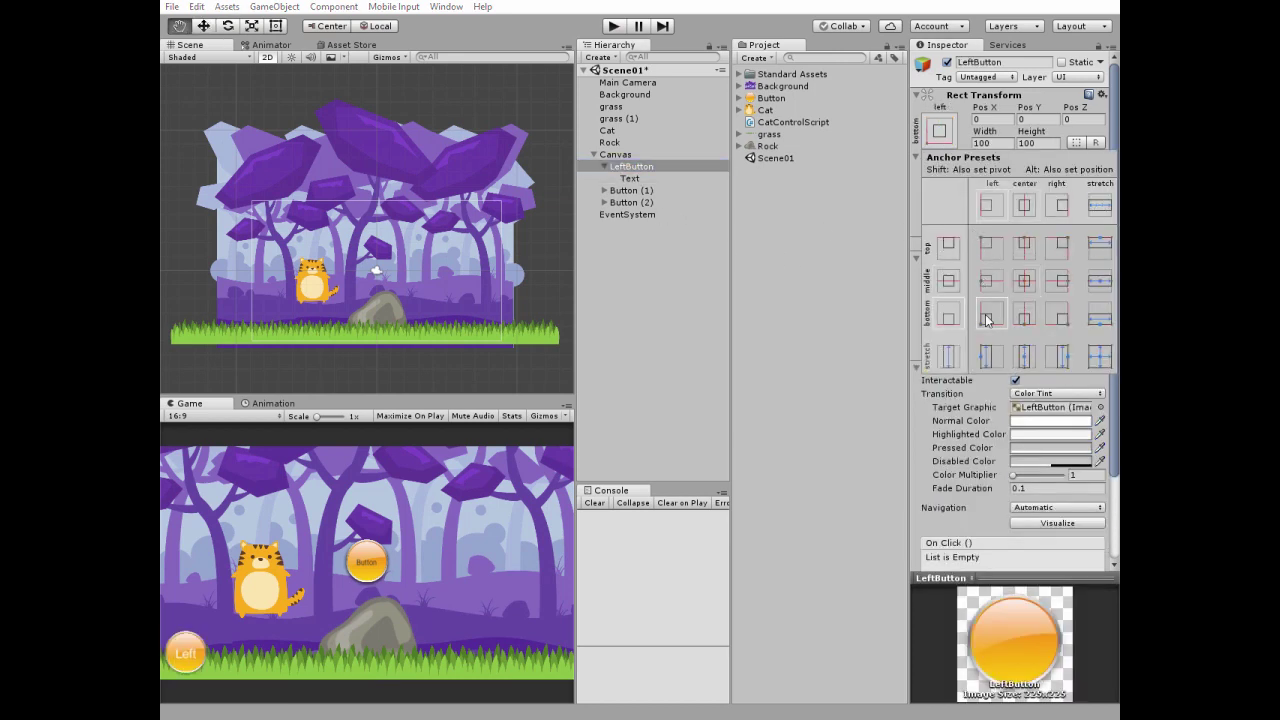
{"action": "left_click", "coordinate": [700, 199]}
{"action": "left_click", "coordinate": [632, 191]}
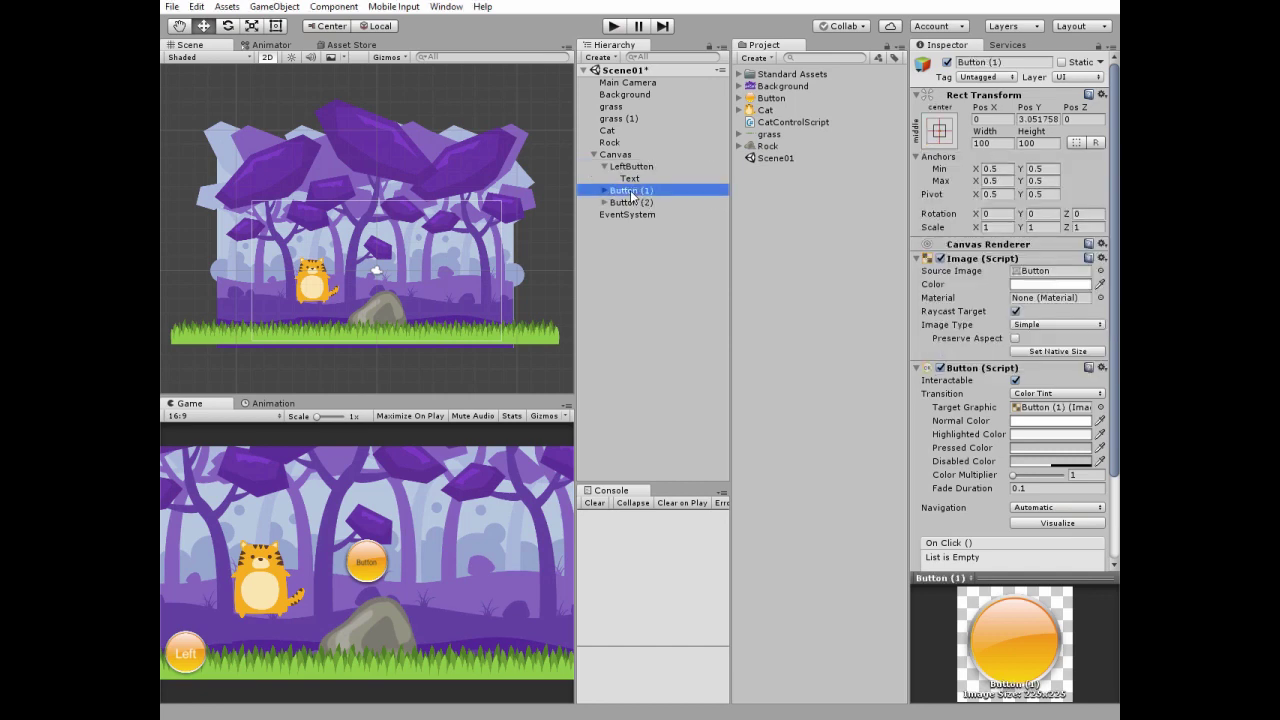
- Rename Button (1) to RightButton
{"action": "left_click", "coordinate": [632, 191]}
{"action": "type", "text": "R"}
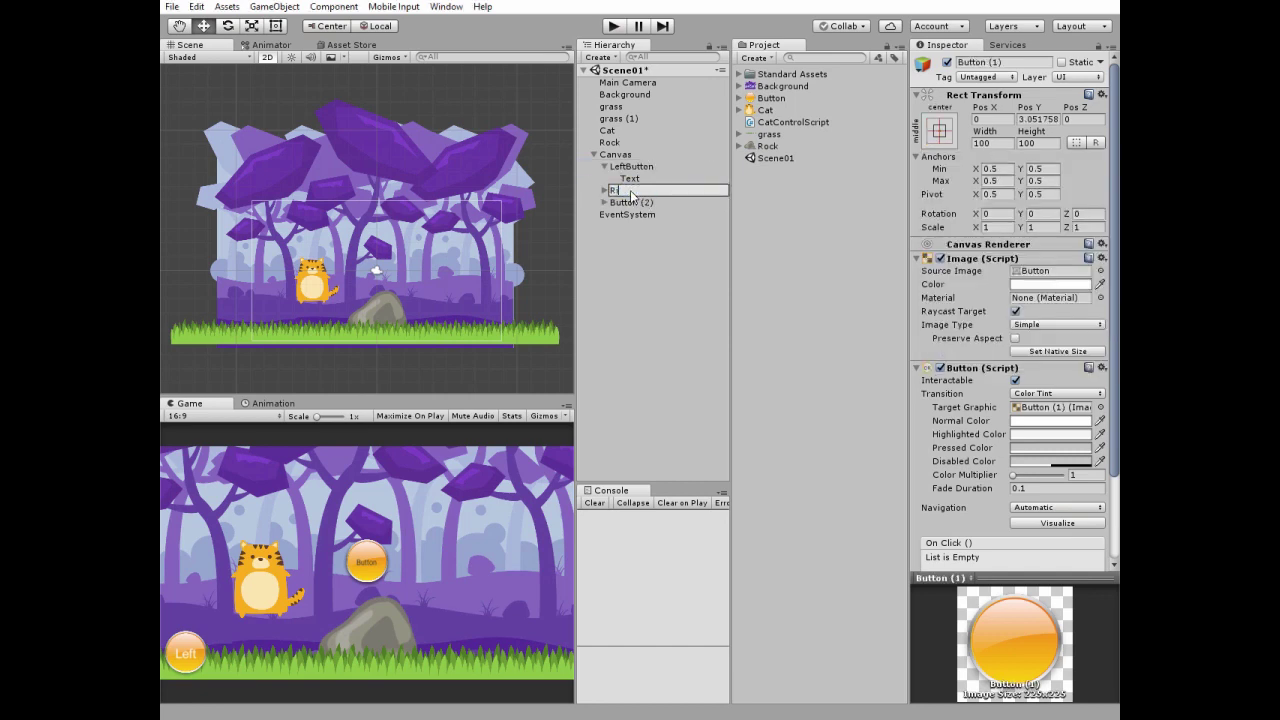
{"action": "type", "text": "ightButton"}
{"action": "key", "text": "Return"}
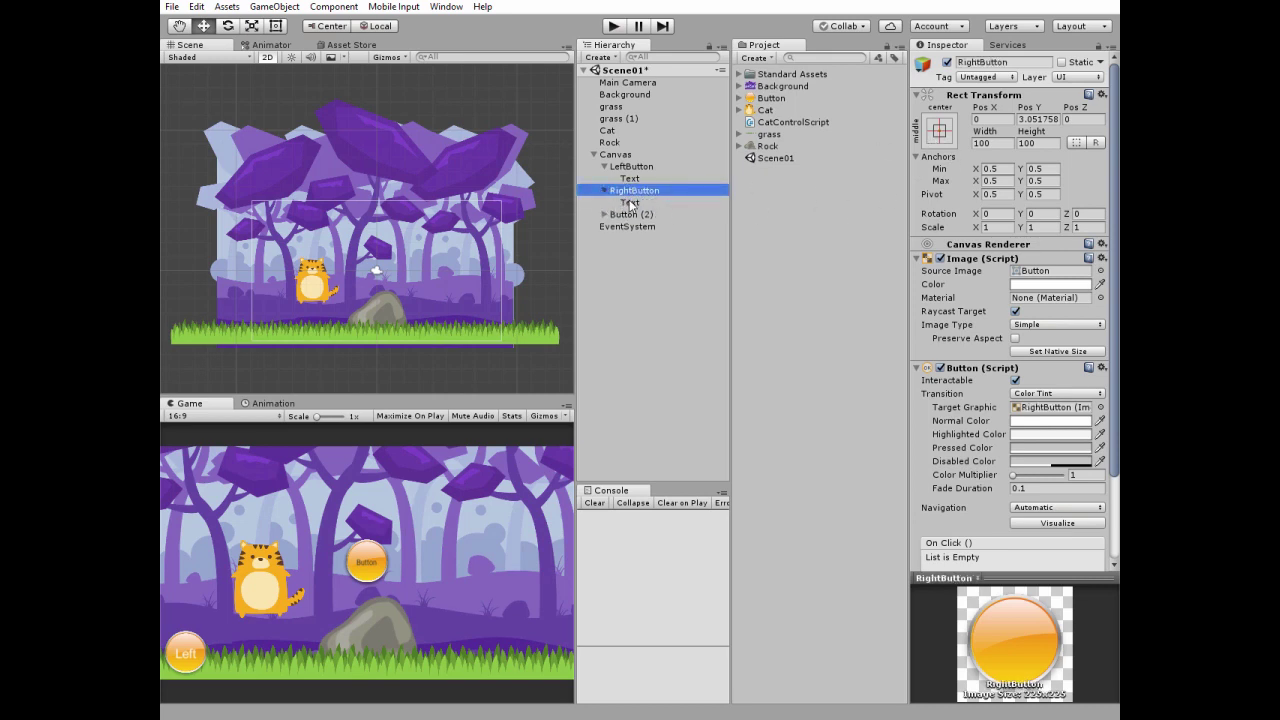
- Make RightButton's label read 'Right' in white at font size 25
{"action": "left_click", "coordinate": [630, 203]}
{"action": "left_click", "coordinate": [964, 280]}
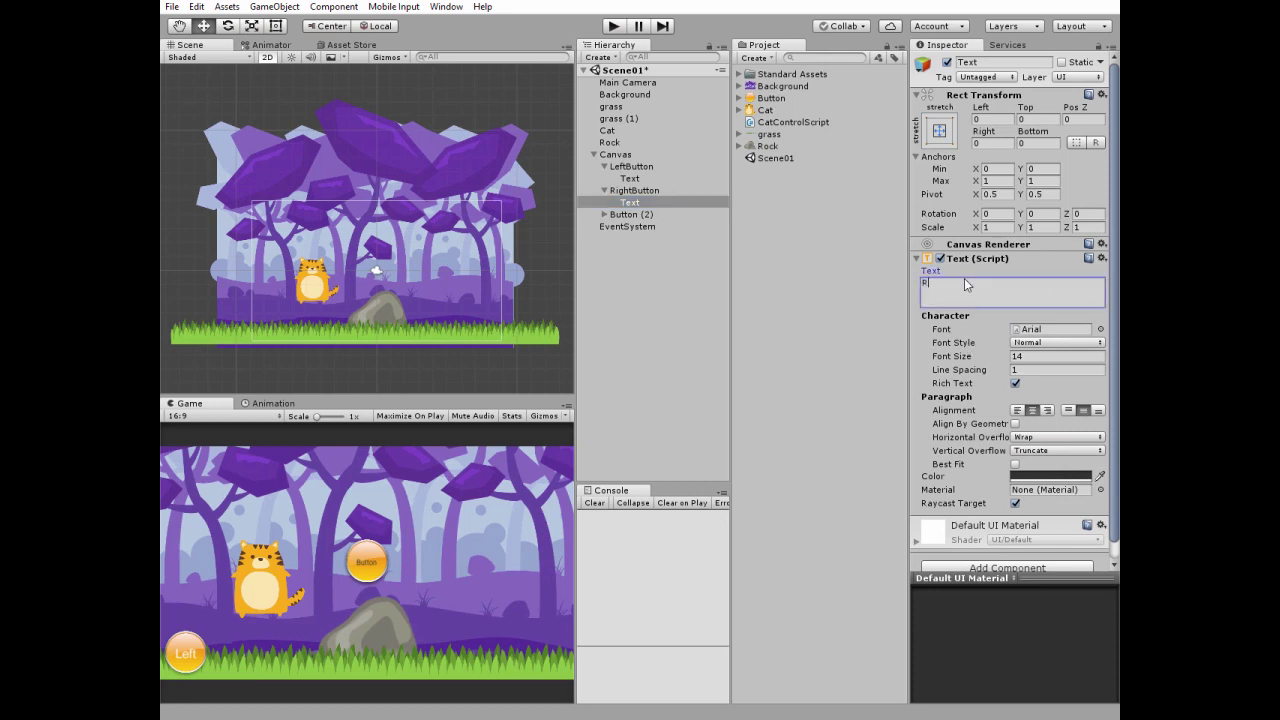
{"action": "type", "text": "Right"}
{"action": "left_click", "coordinate": [1028, 355]}
{"action": "type", "text": "25"}
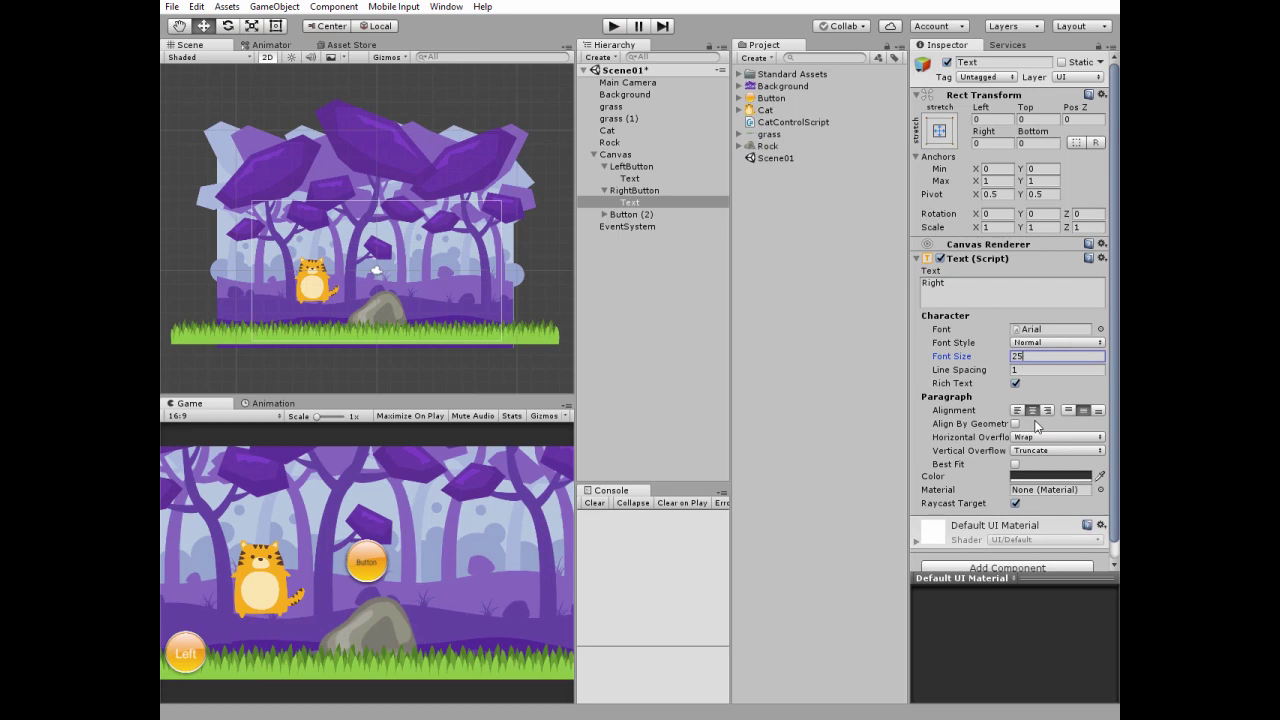
{"action": "left_click", "coordinate": [1040, 477]}
{"action": "left_click_drag", "start_coordinate": [640, 300], "coordinate": [624, 233]}
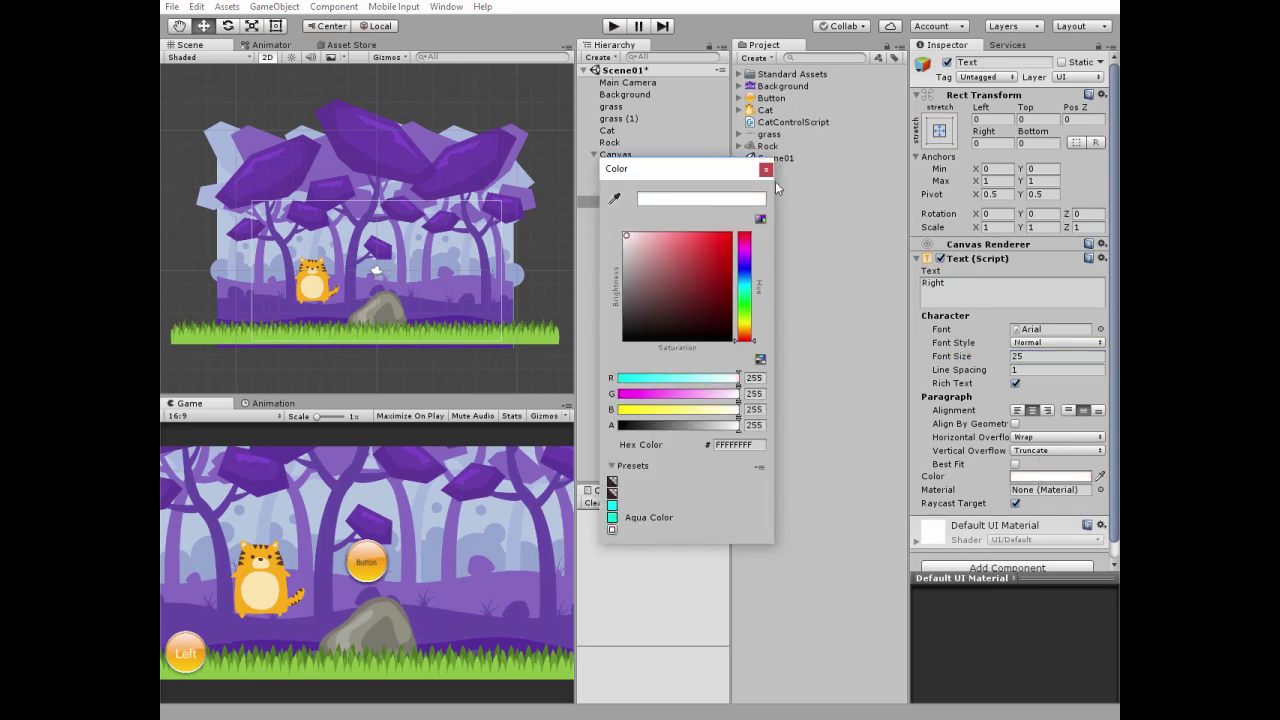
{"action": "left_click", "coordinate": [766, 169]}
- Anchor RightButton bottom-left and set its Pos X to 100
{"action": "left_click", "coordinate": [633, 190]}
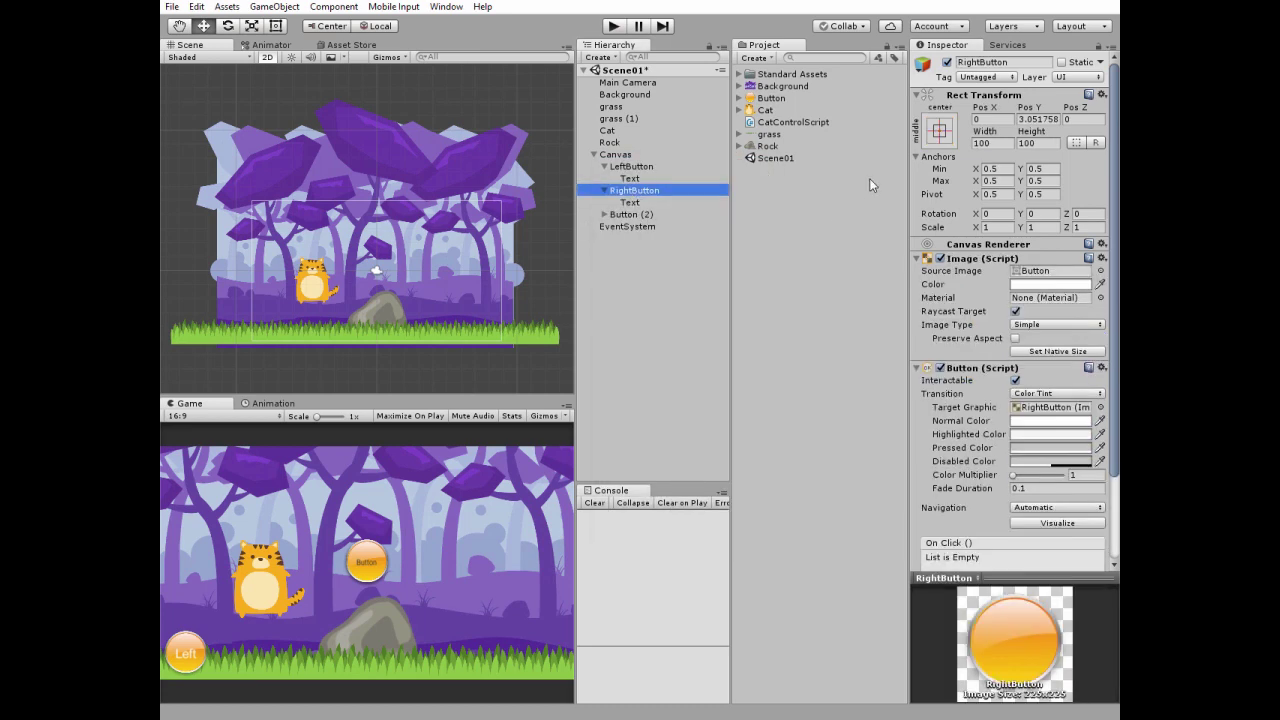
{"action": "left_click", "coordinate": [940, 130]}
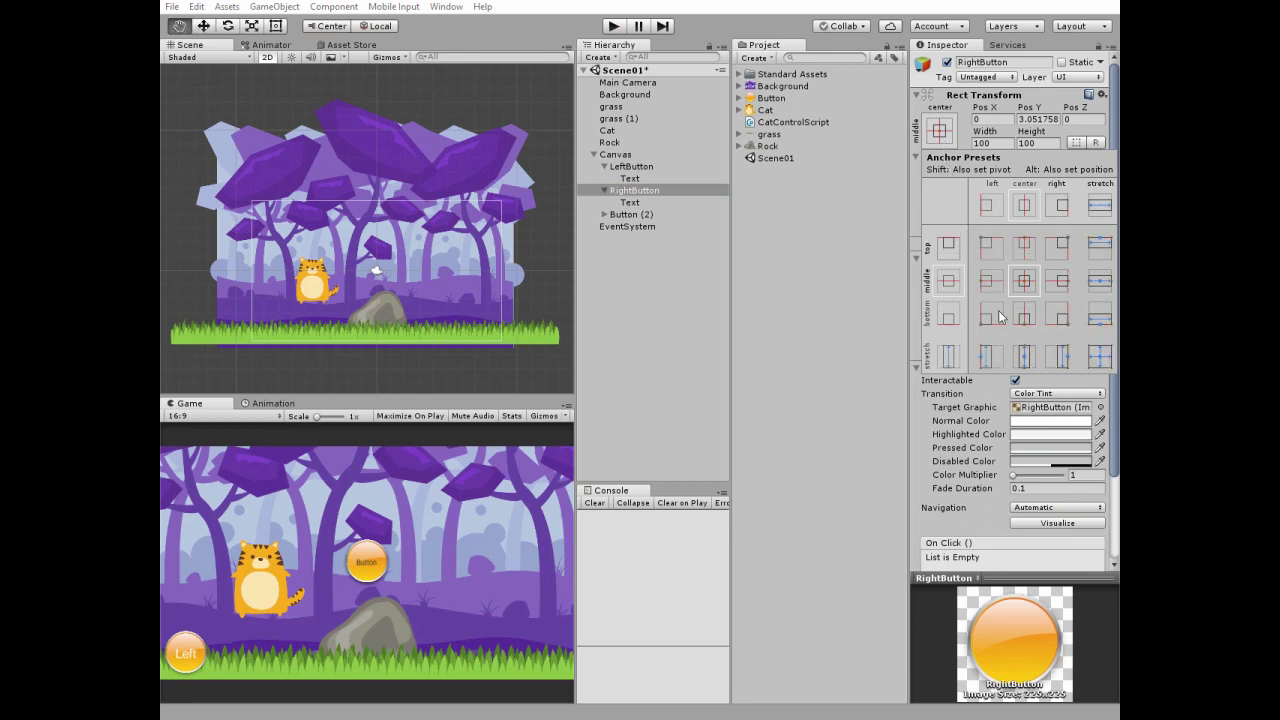
{"action": "left_click", "coordinate": [992, 313], "text": "alt"}
{"action": "left_click", "coordinate": [986, 119]}
{"action": "type", "text": "100"}
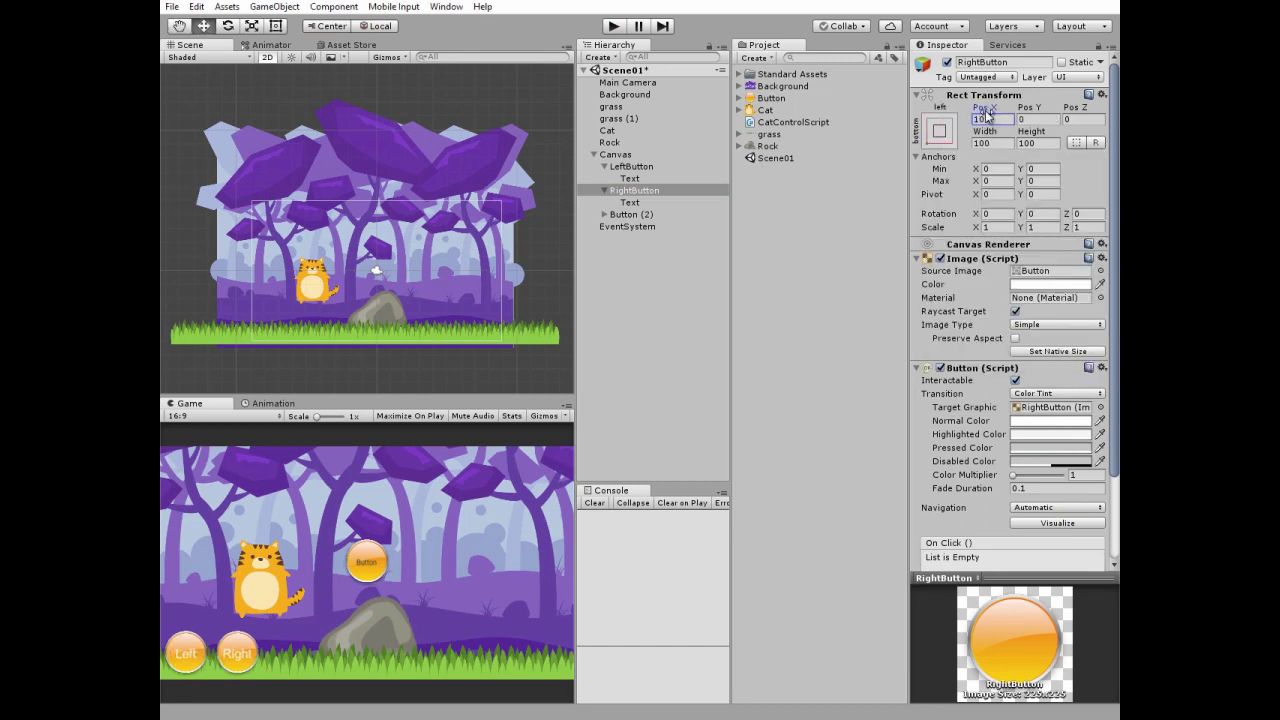
{"action": "left_click", "coordinate": [630, 202]}
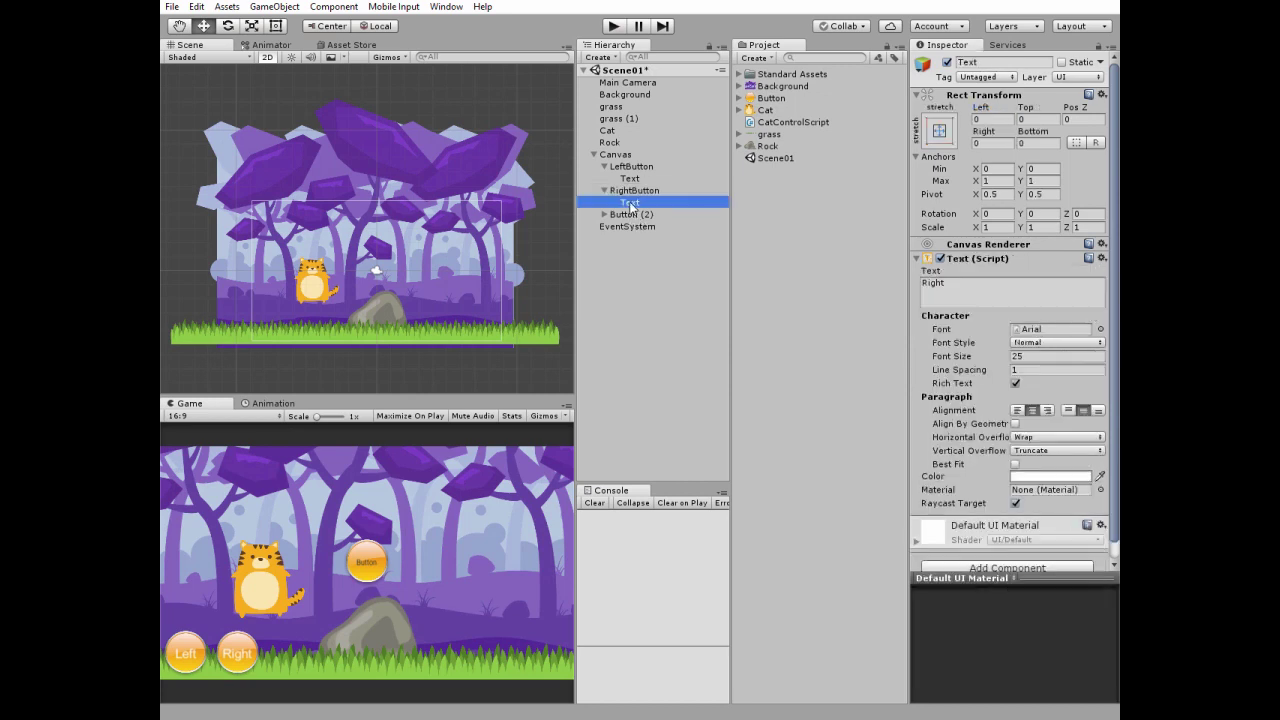
{"action": "left_click", "coordinate": [630, 214]}
- Rename Button (2) to JumpButton and anchor it to the bottom-right corner
{"action": "left_click", "coordinate": [631, 215]}
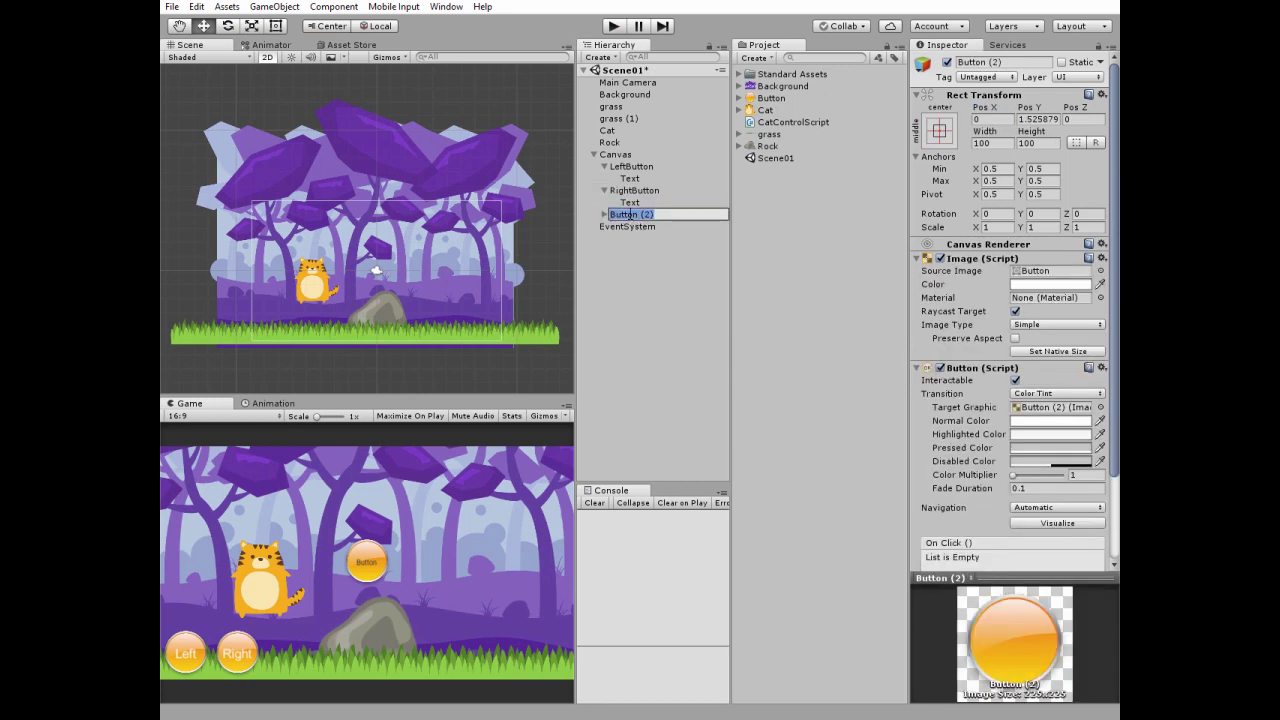
{"action": "type", "text": "JumpButton"}
{"action": "key", "text": "Return"}
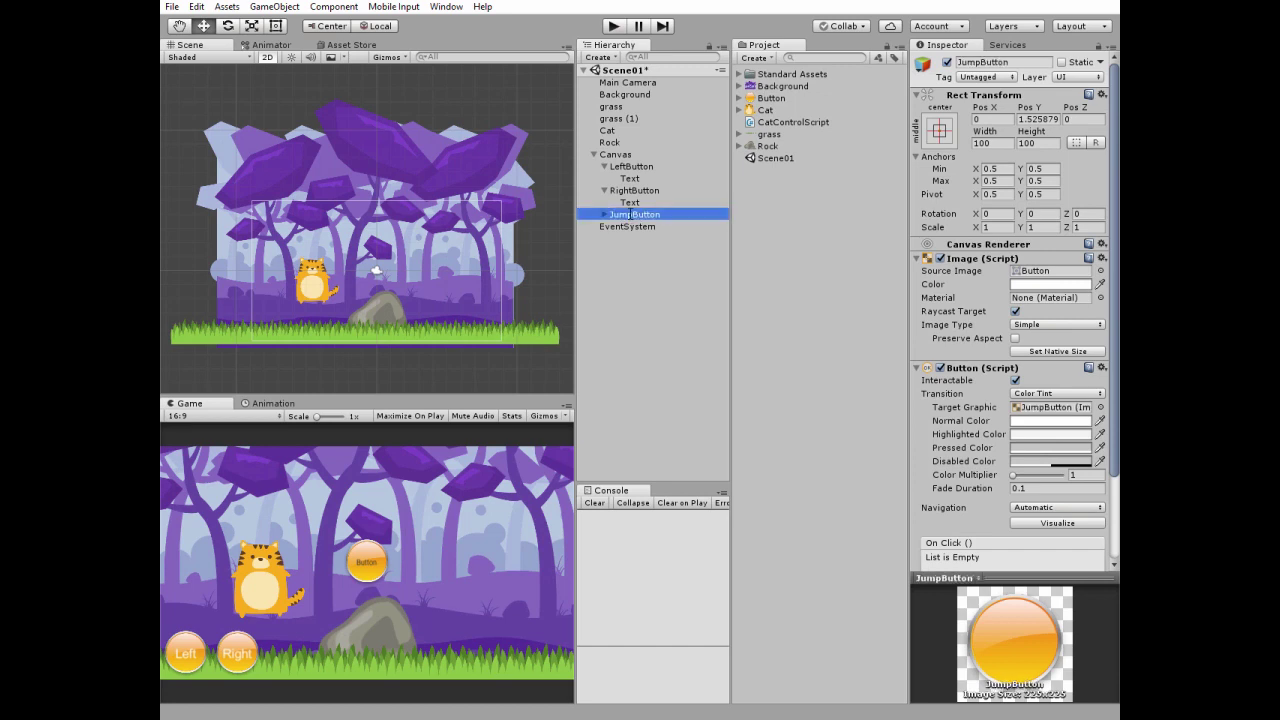
{"action": "left_click", "coordinate": [940, 138]}
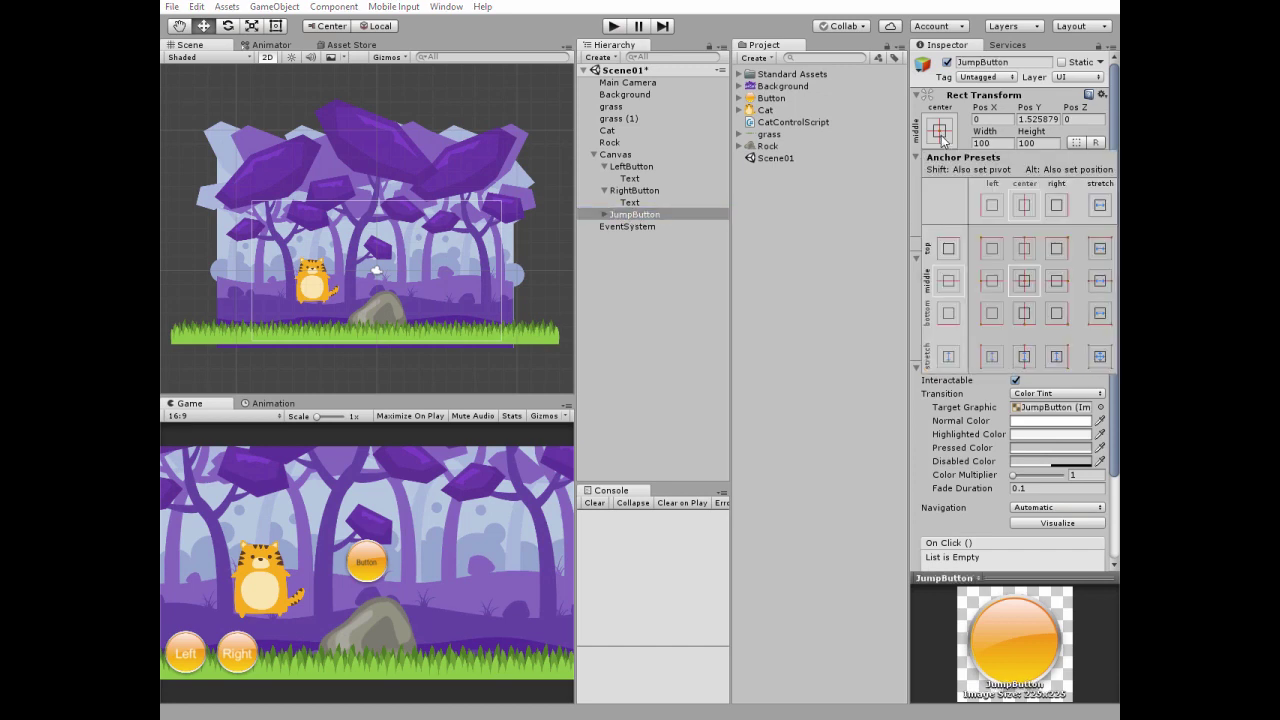
{"action": "left_click", "coordinate": [1056, 313], "text": "alt"}
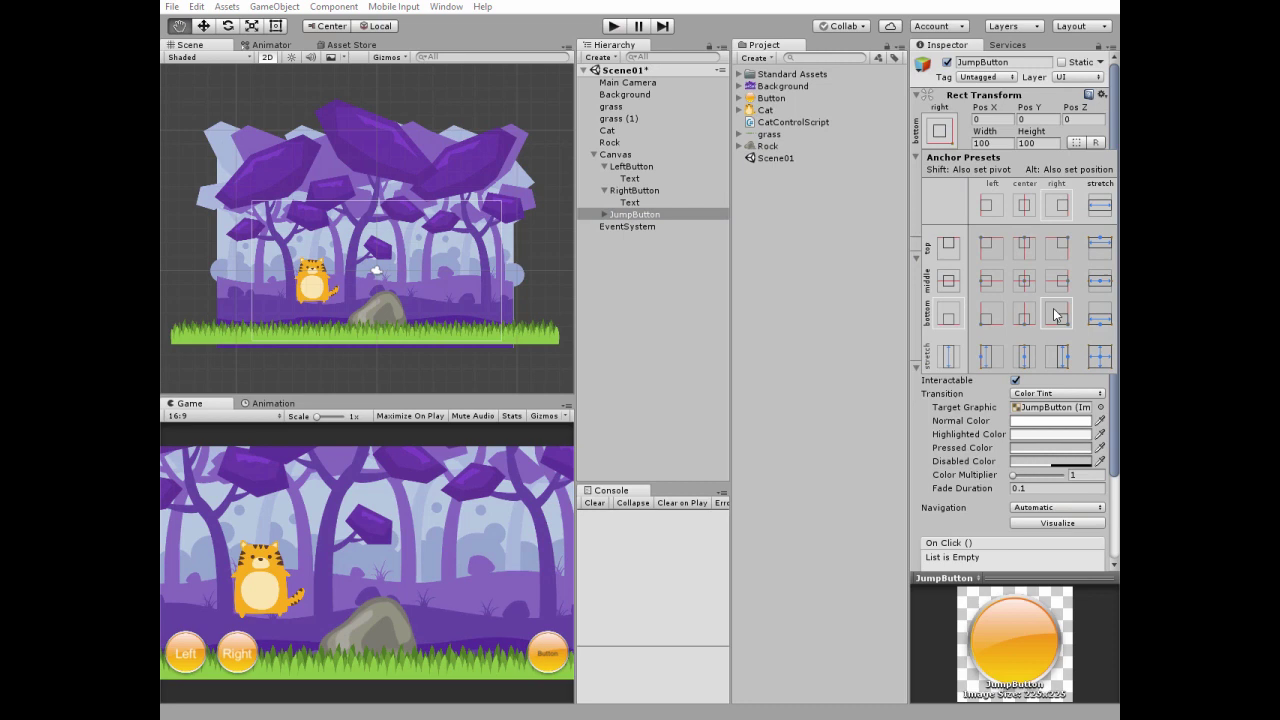
{"action": "left_click", "coordinate": [604, 219]}
- Give JumpButton's Text child the label 'Jump', font size 25, in white
{"action": "left_click", "coordinate": [604, 214]}
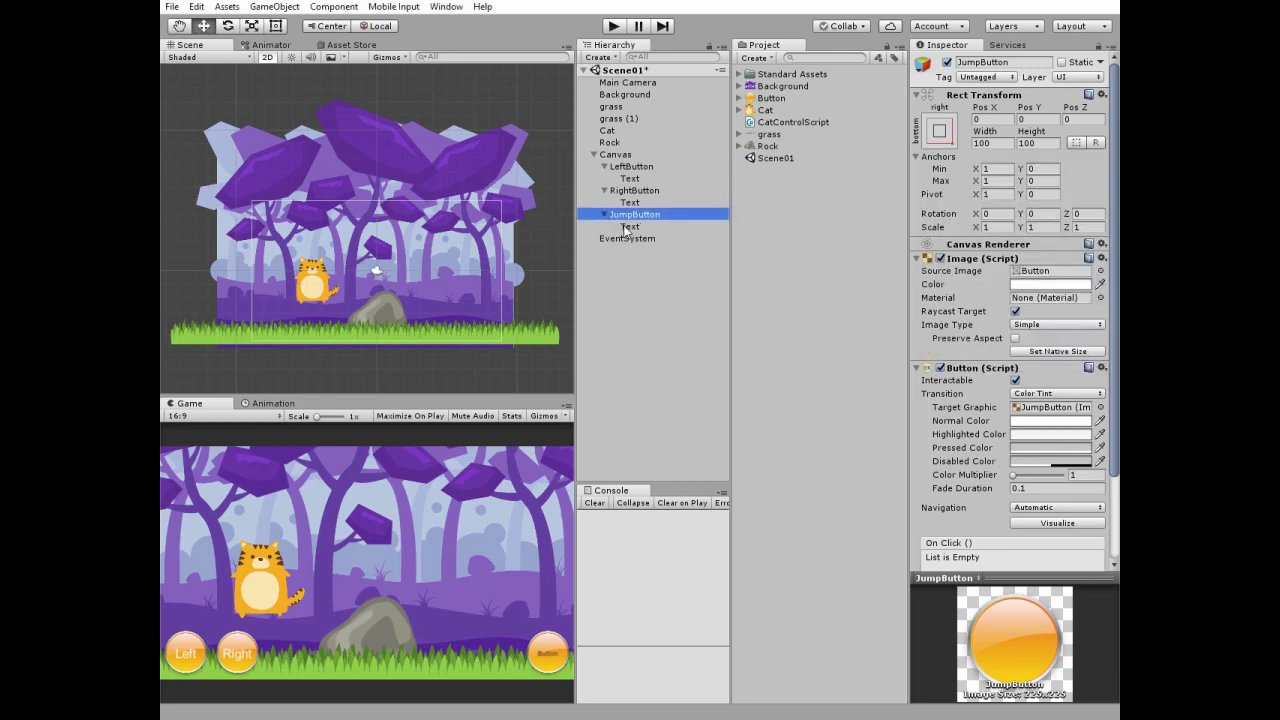
{"action": "left_click", "coordinate": [629, 226]}
{"action": "left_click", "coordinate": [954, 285]}
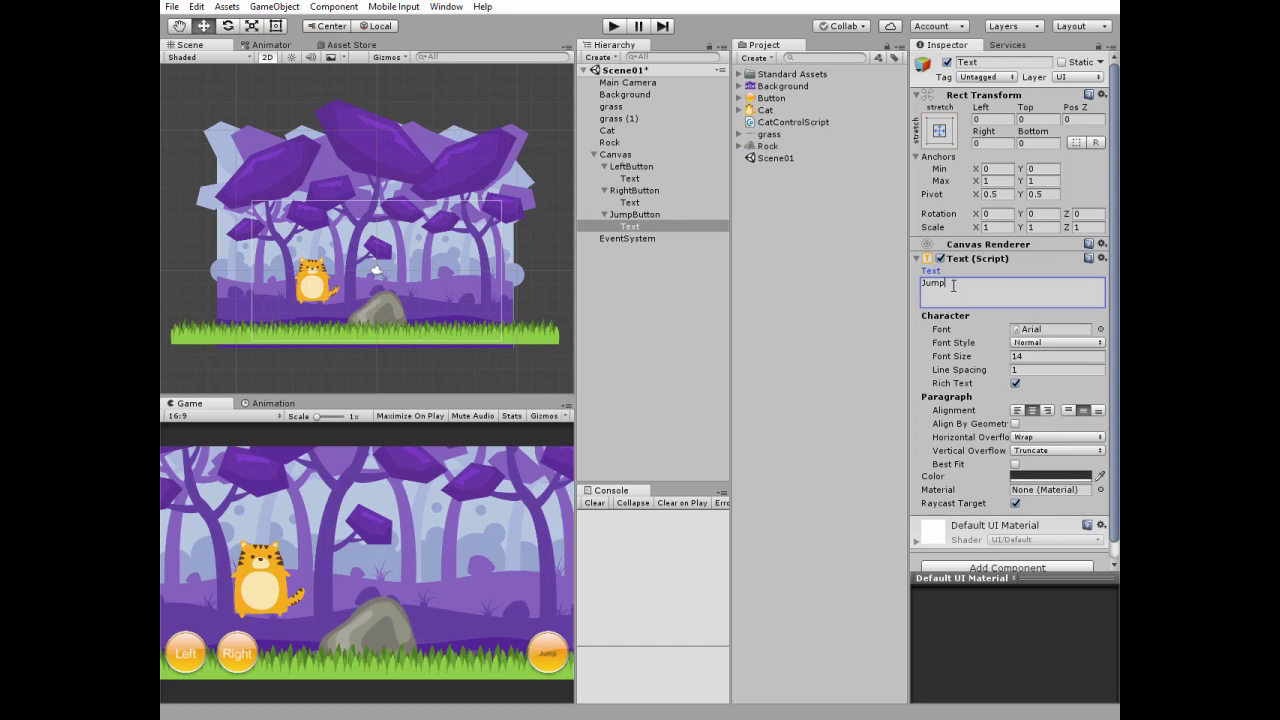
{"action": "left_click", "coordinate": [1031, 360]}
{"action": "type", "text": "25"}
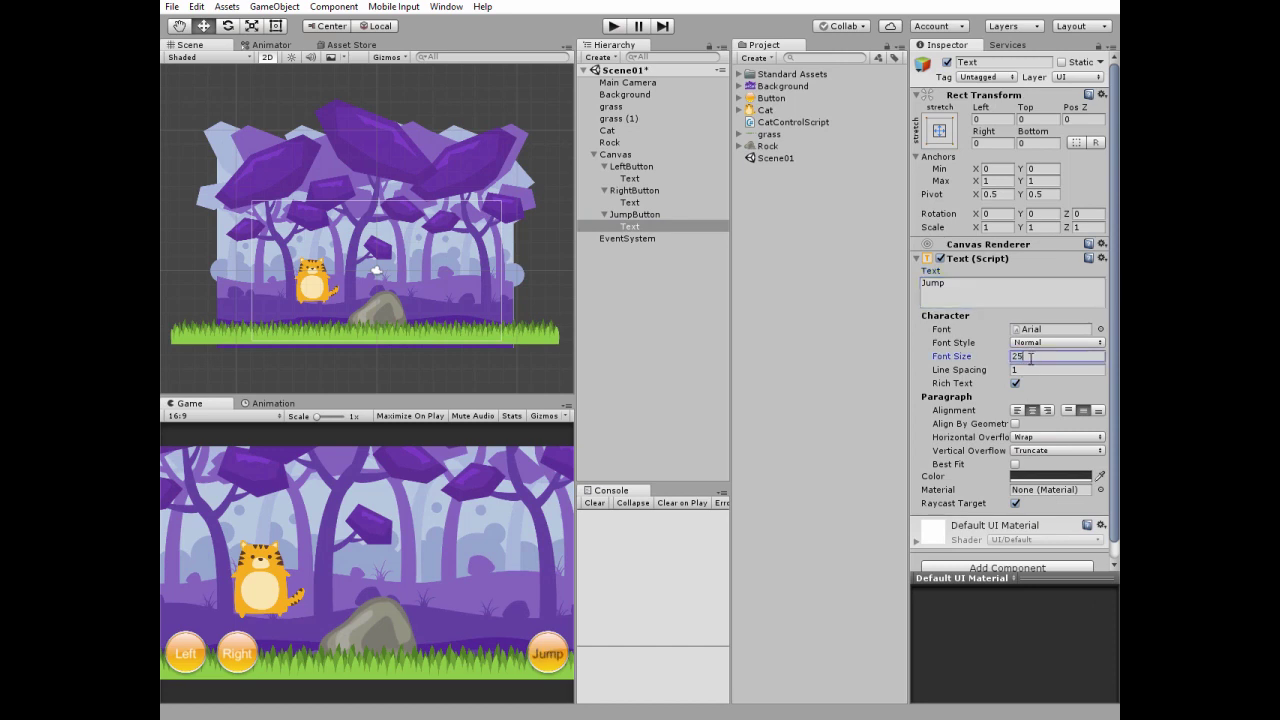
{"action": "left_click", "coordinate": [1019, 477]}
{"action": "left_click_drag", "start_coordinate": [645, 270], "coordinate": [614, 223]}
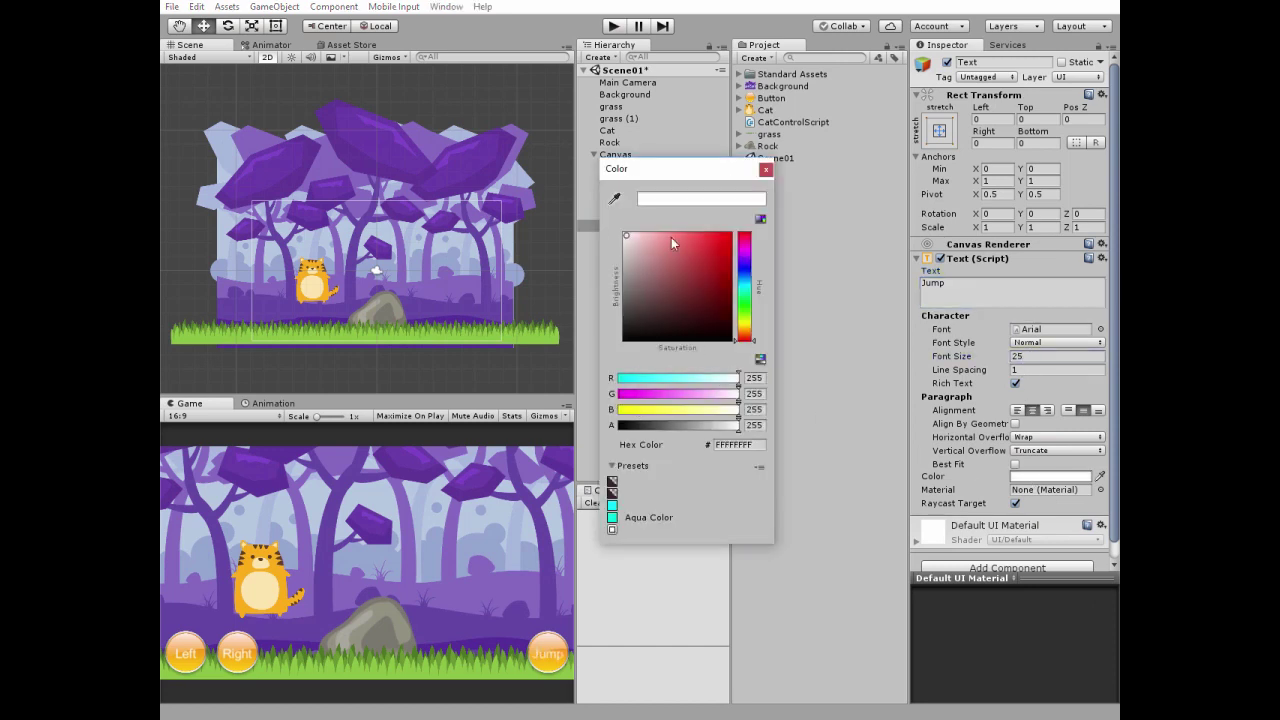
{"action": "left_click", "coordinate": [766, 169]}
{"action": "left_click", "coordinate": [632, 166]}
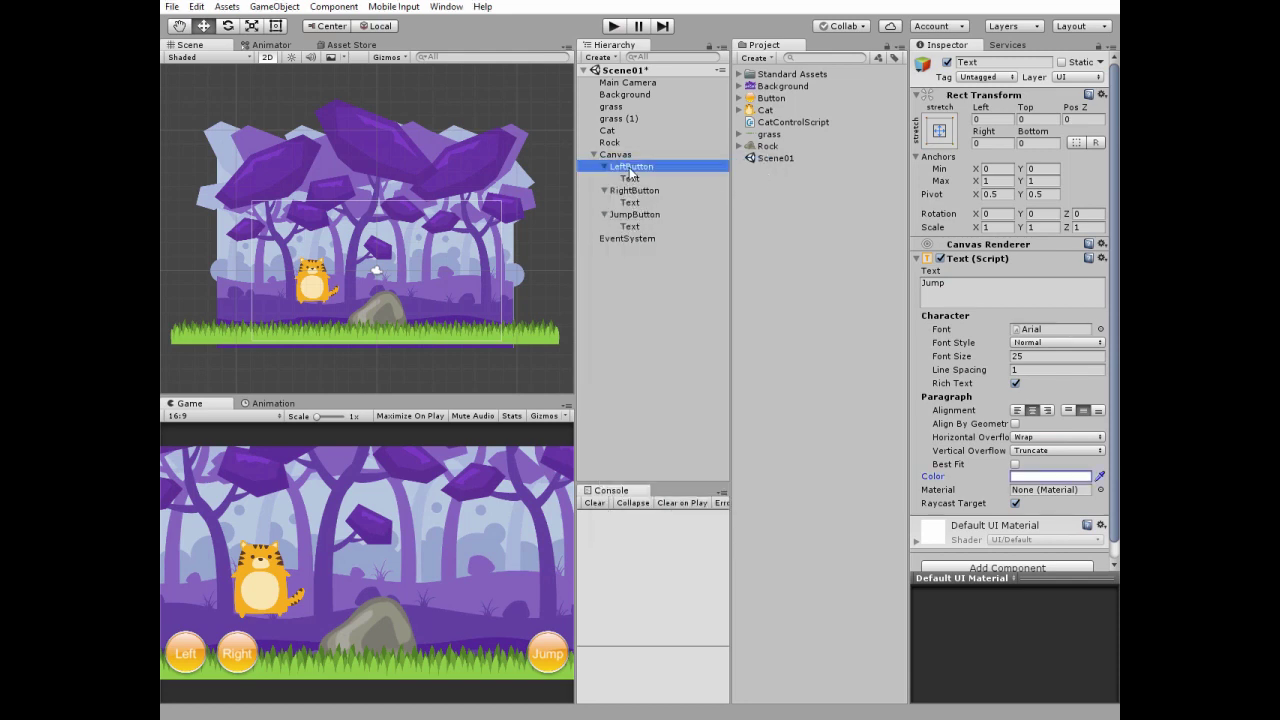
- Attach the AxisTouchButton script from Standard Assets/CrossPlatformInput/Scripts to LeftButton
{"action": "left_click", "coordinate": [740, 74]}
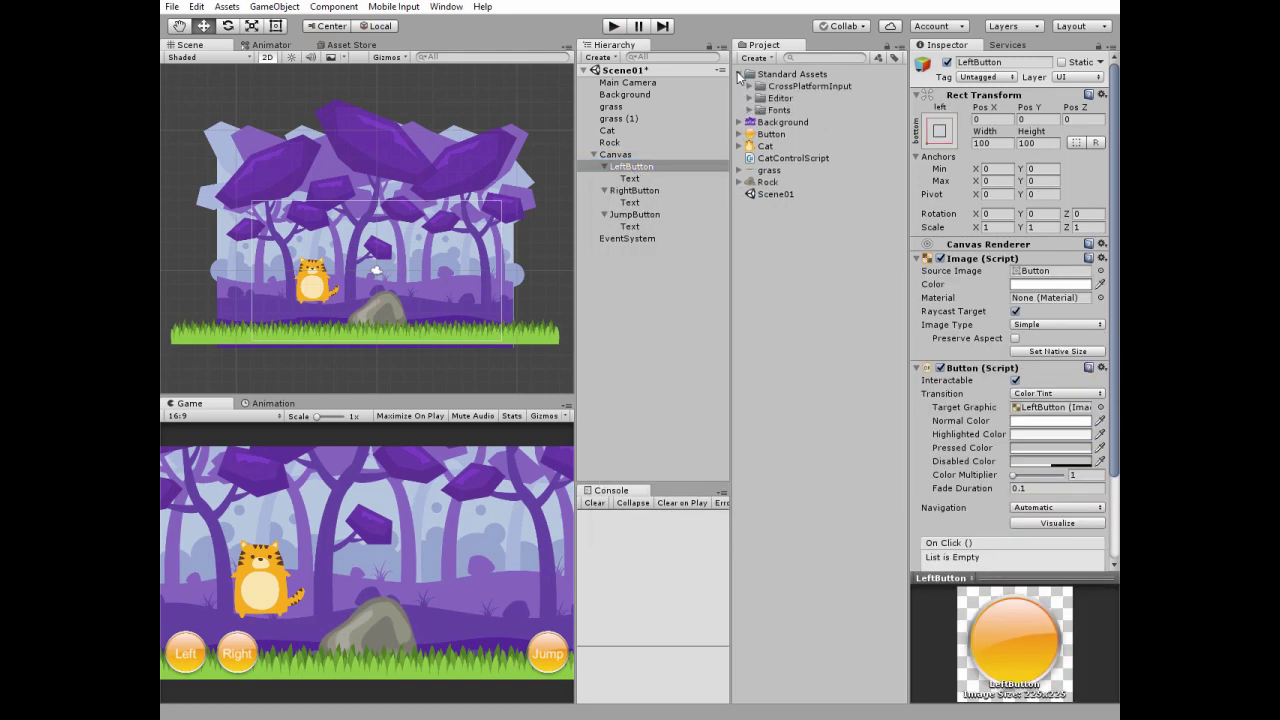
{"action": "left_click", "coordinate": [752, 87]}
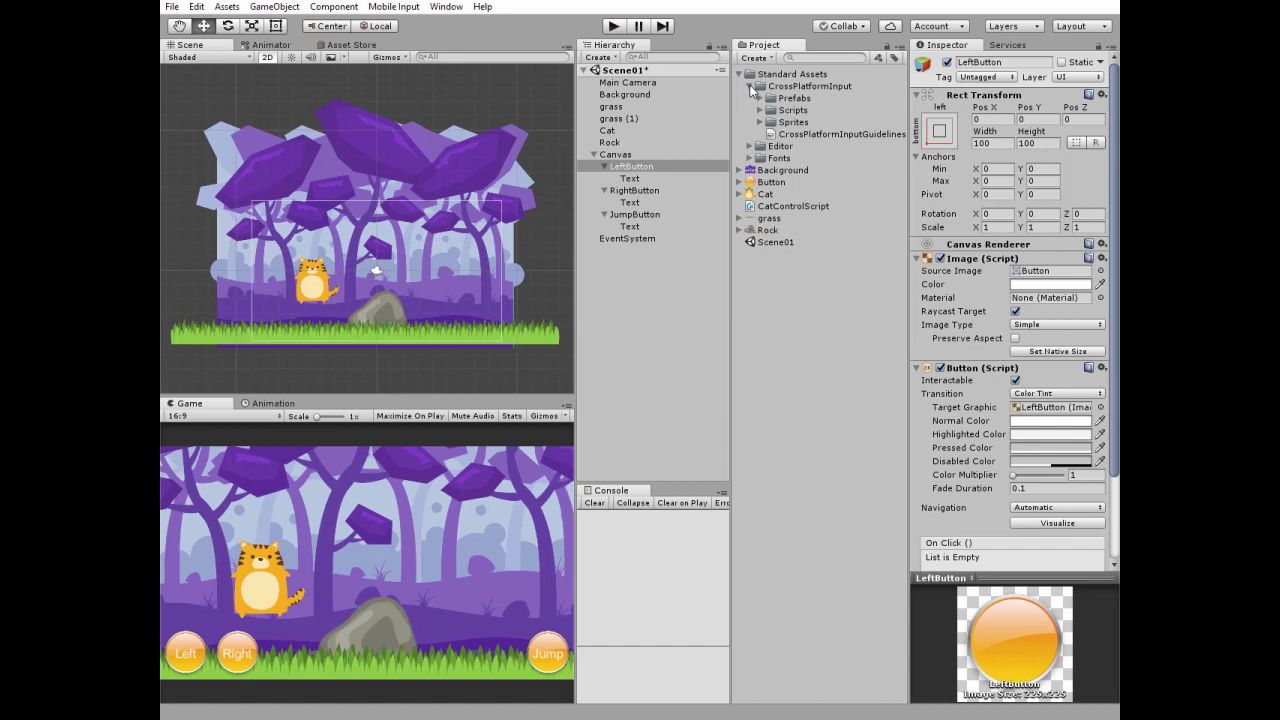
{"action": "left_click", "coordinate": [760, 110]}
{"action": "left_click_drag", "start_coordinate": [806, 134], "coordinate": [644, 172]}
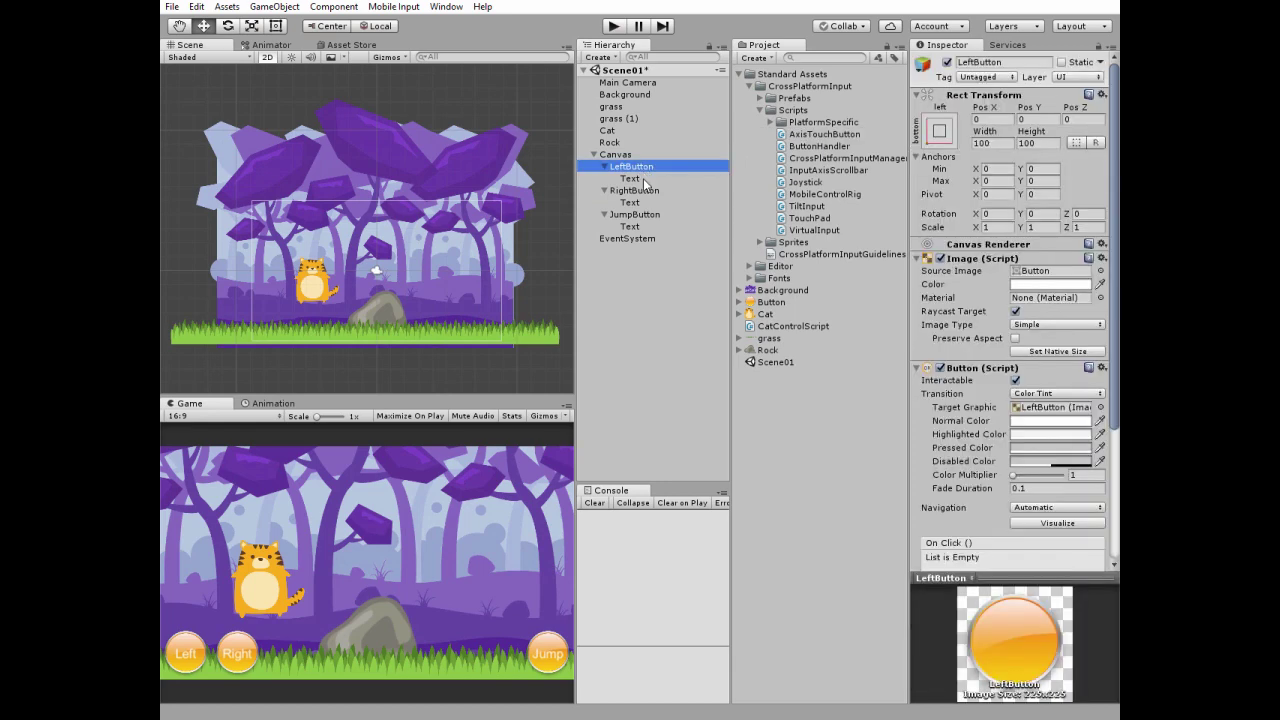
- Set LeftButton's Axis Value to -1 and Response Speed to 10000
{"action": "scroll", "coordinate": [1010, 452], "scroll_direction": "down", "scroll_amount": 3}
{"action": "scroll", "coordinate": [1010, 452], "scroll_direction": "down", "scroll_amount": 2}
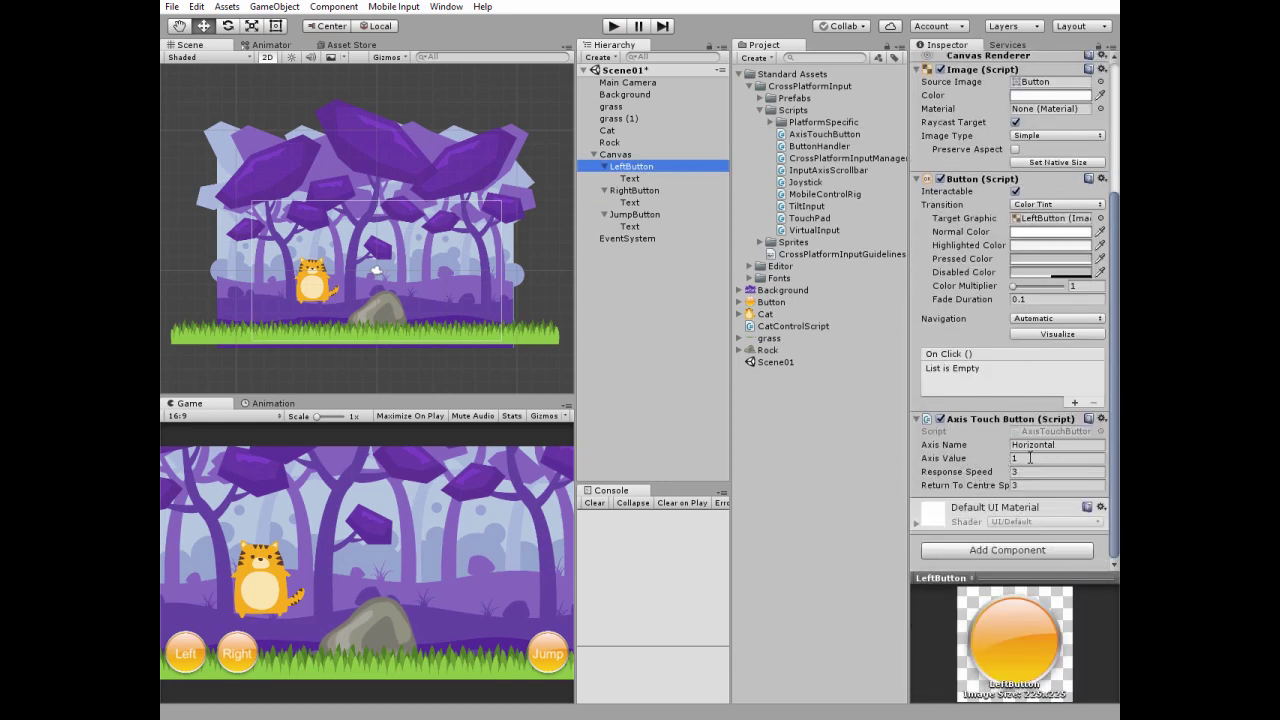
{"action": "left_click", "coordinate": [1021, 458]}
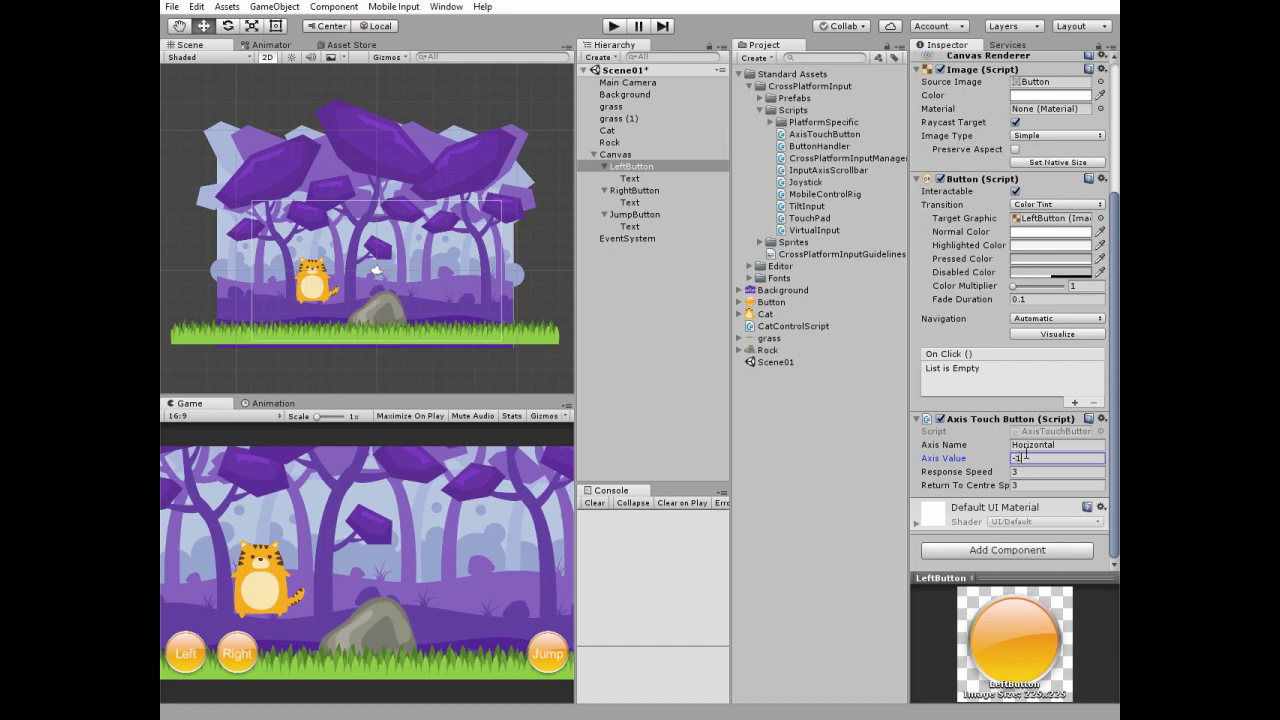
{"action": "type", "text": "-1"}
{"action": "left_click", "coordinate": [1021, 472]}
{"action": "type", "text": "10000"}
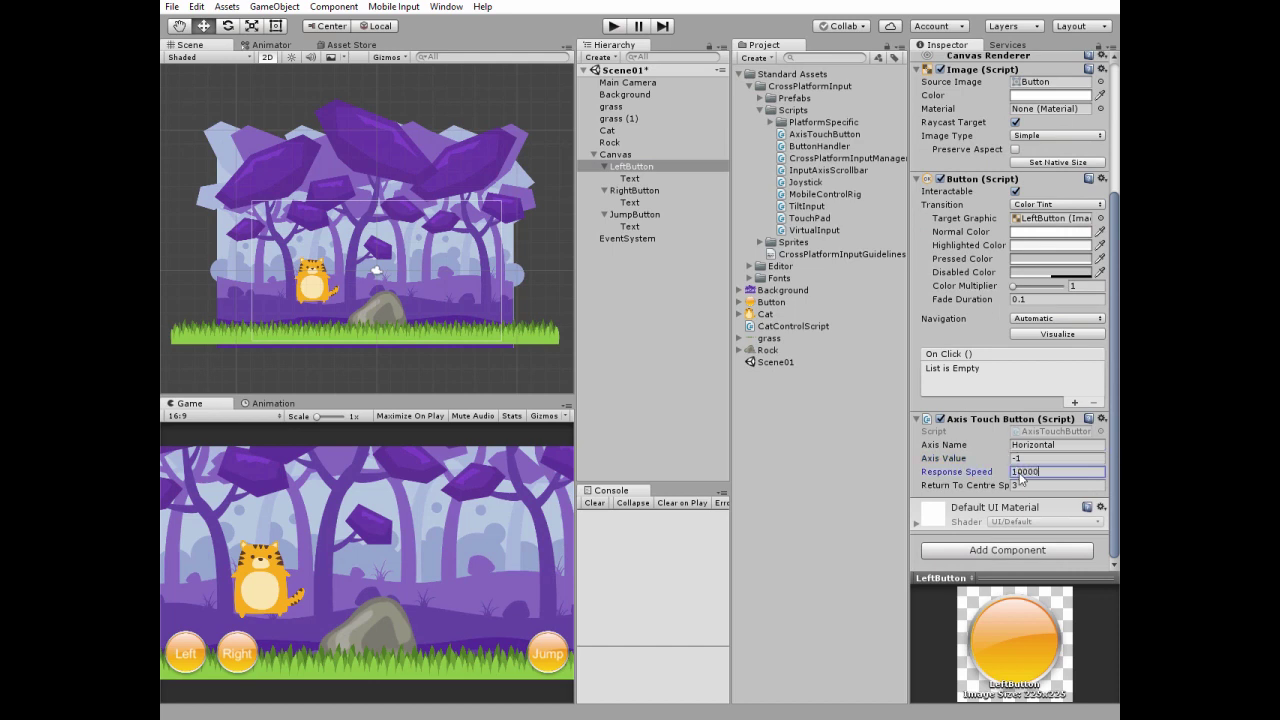
{"action": "left_click", "coordinate": [1026, 485]}
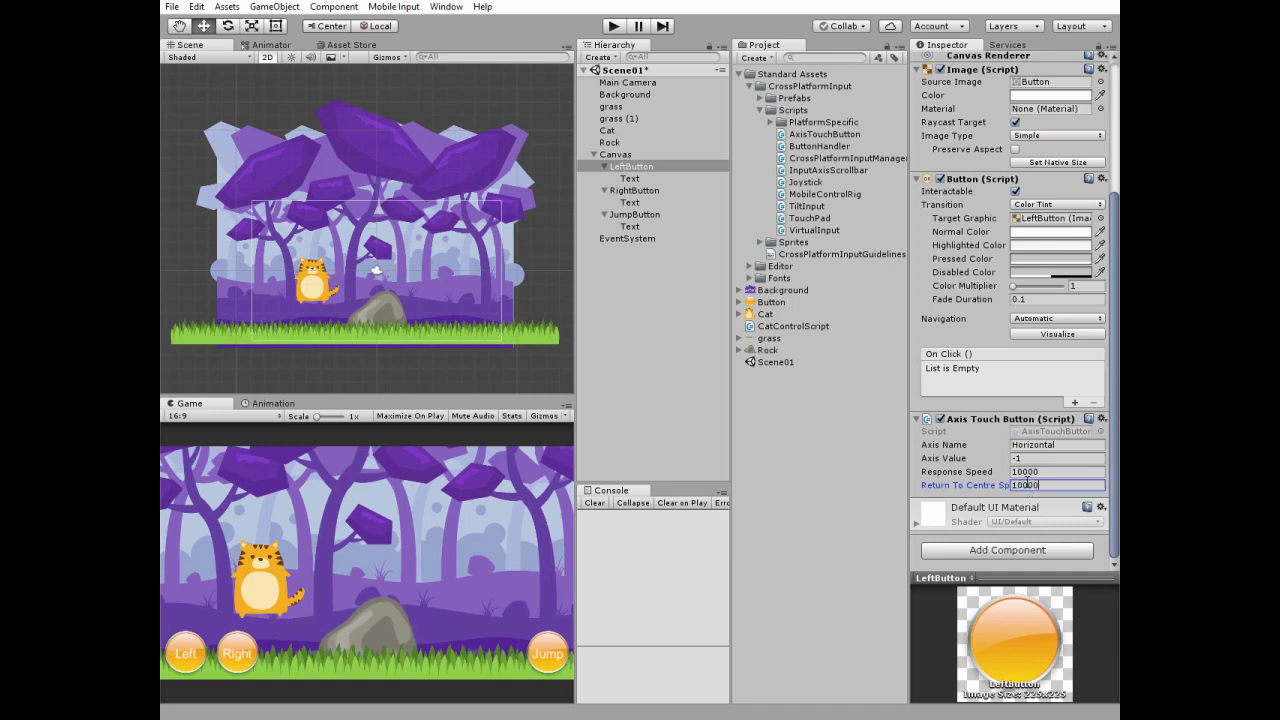
- Attach AxisTouchButton to RightButton and set its response and return-to-centre speeds
{"action": "left_click", "coordinate": [652, 195]}
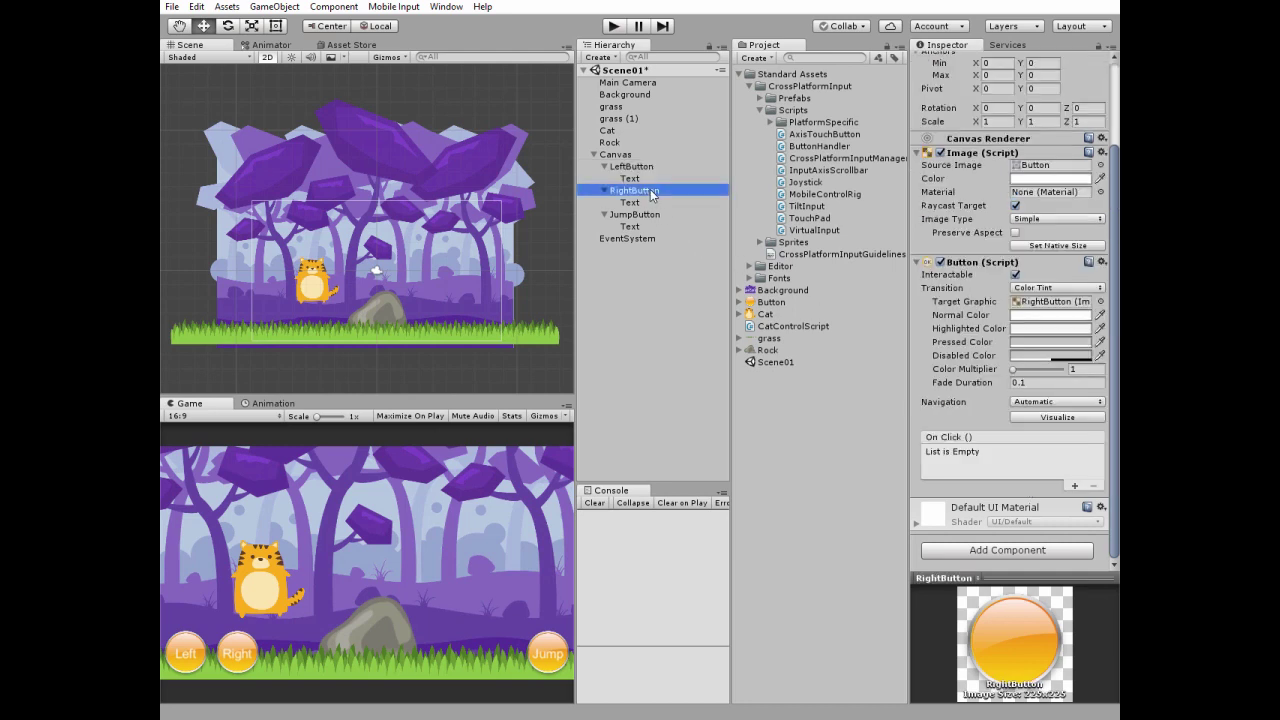
{"action": "left_click_drag", "start_coordinate": [785, 139], "coordinate": [647, 192]}
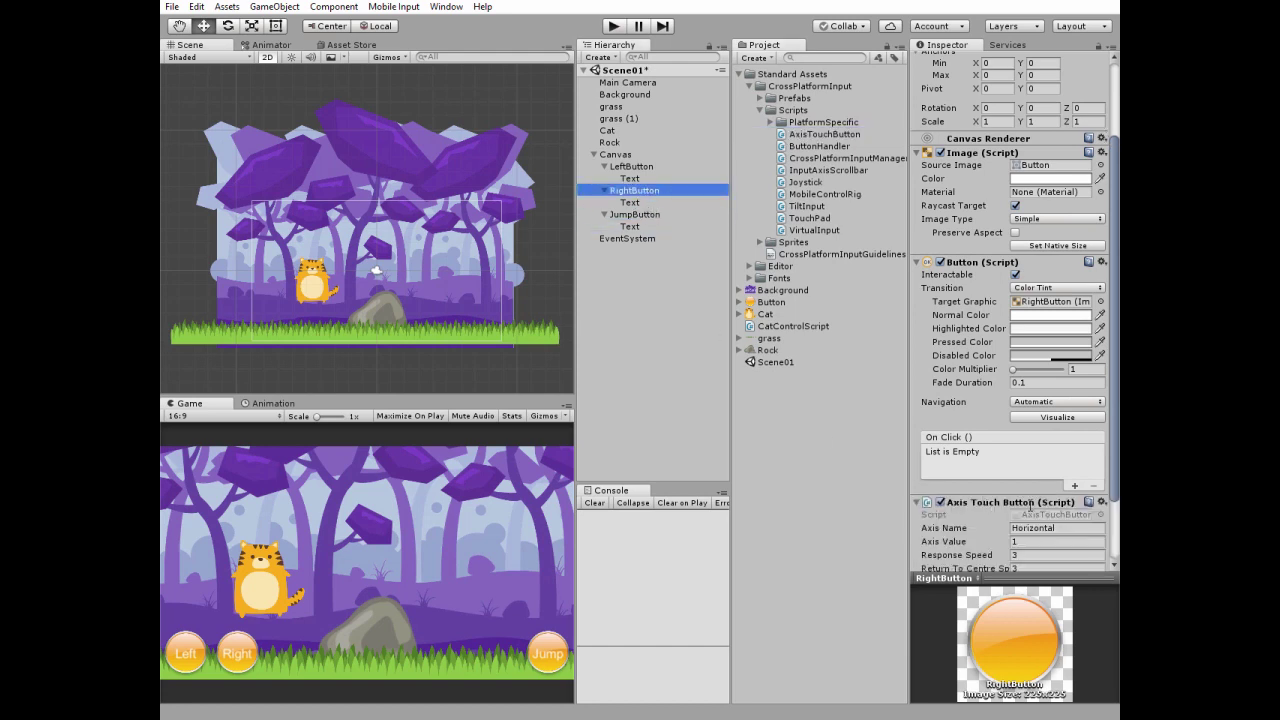
{"action": "scroll", "coordinate": [1008, 504], "scroll_direction": "down", "scroll_amount": 3}
{"action": "left_click", "coordinate": [1021, 471]}
{"action": "left_click", "coordinate": [1021, 471]}
{"action": "type", "text": "10000"}
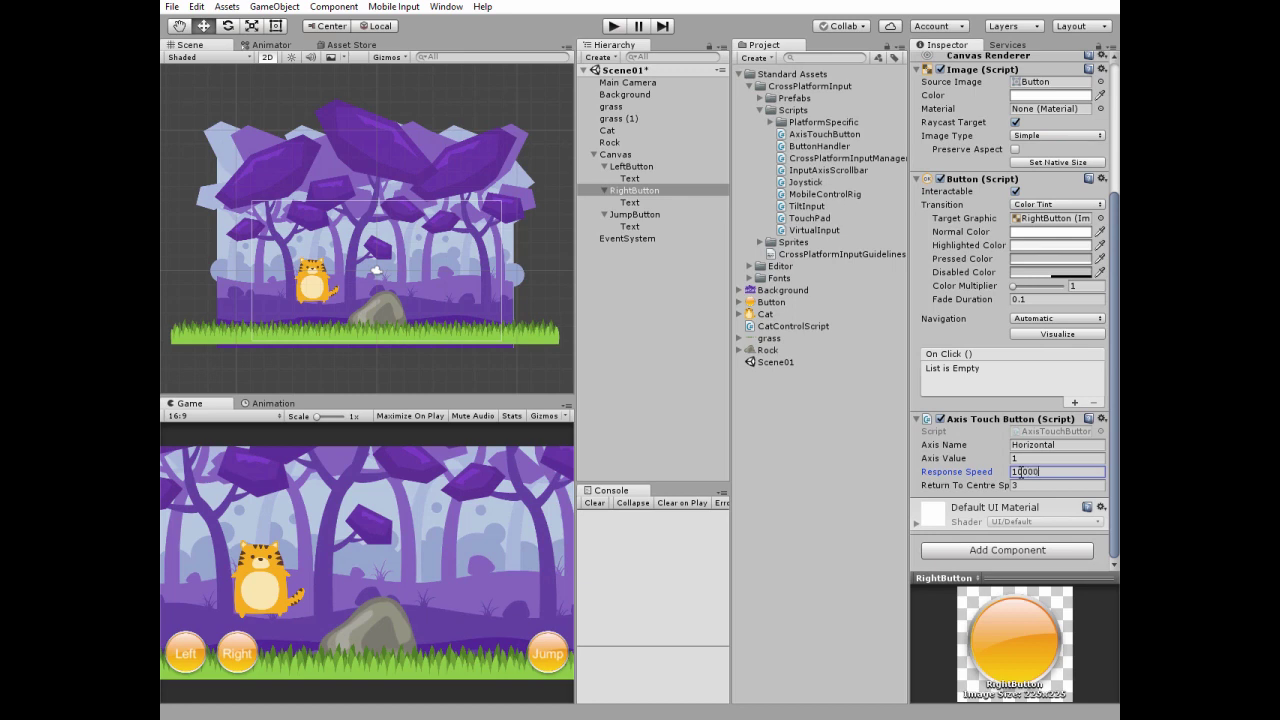
{"action": "left_click", "coordinate": [1030, 486]}
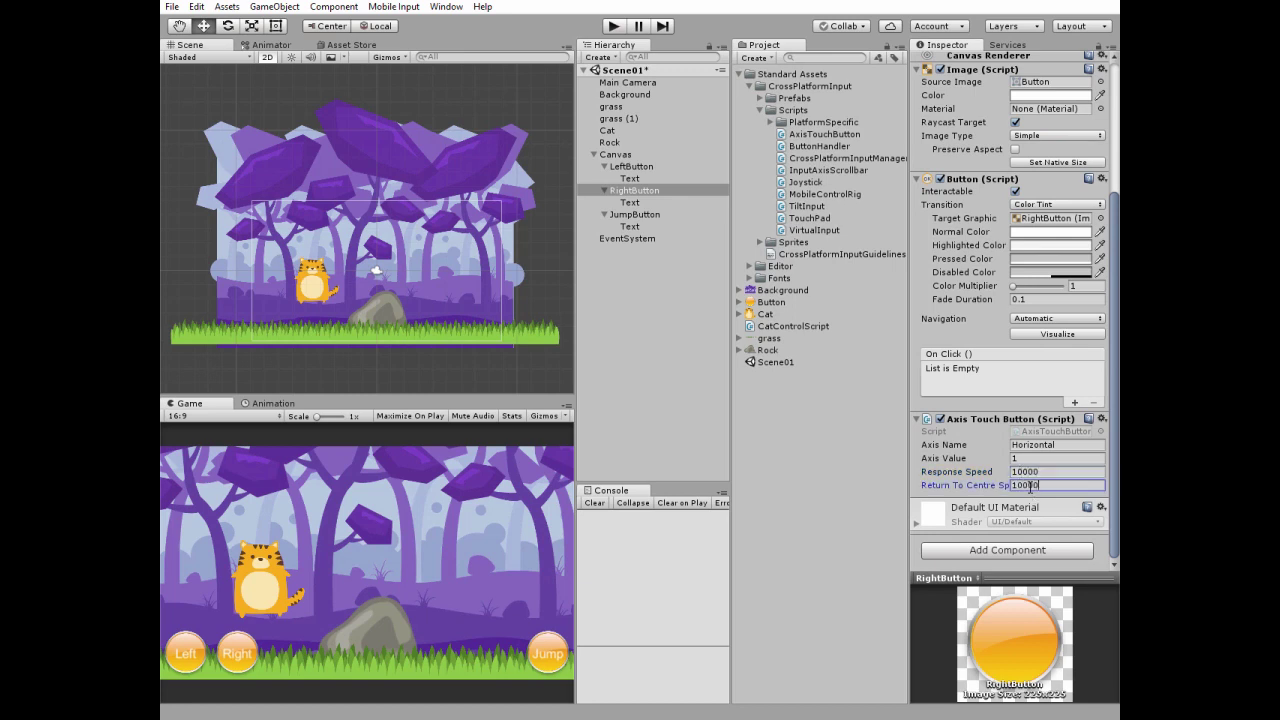
{"action": "left_click", "coordinate": [645, 216]}
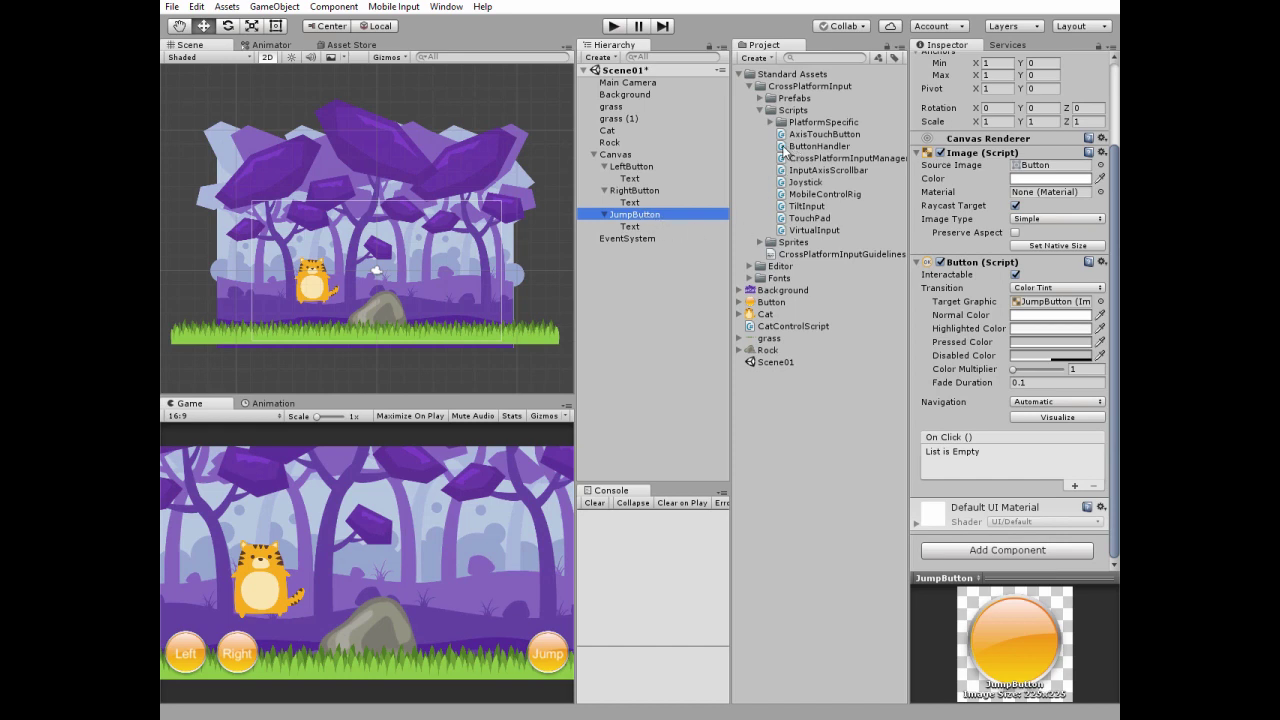
- Attach the ButtonHandler script to JumpButton and set its Name to 'Jump'
{"action": "left_click_drag", "start_coordinate": [783, 150], "coordinate": [658, 218]}
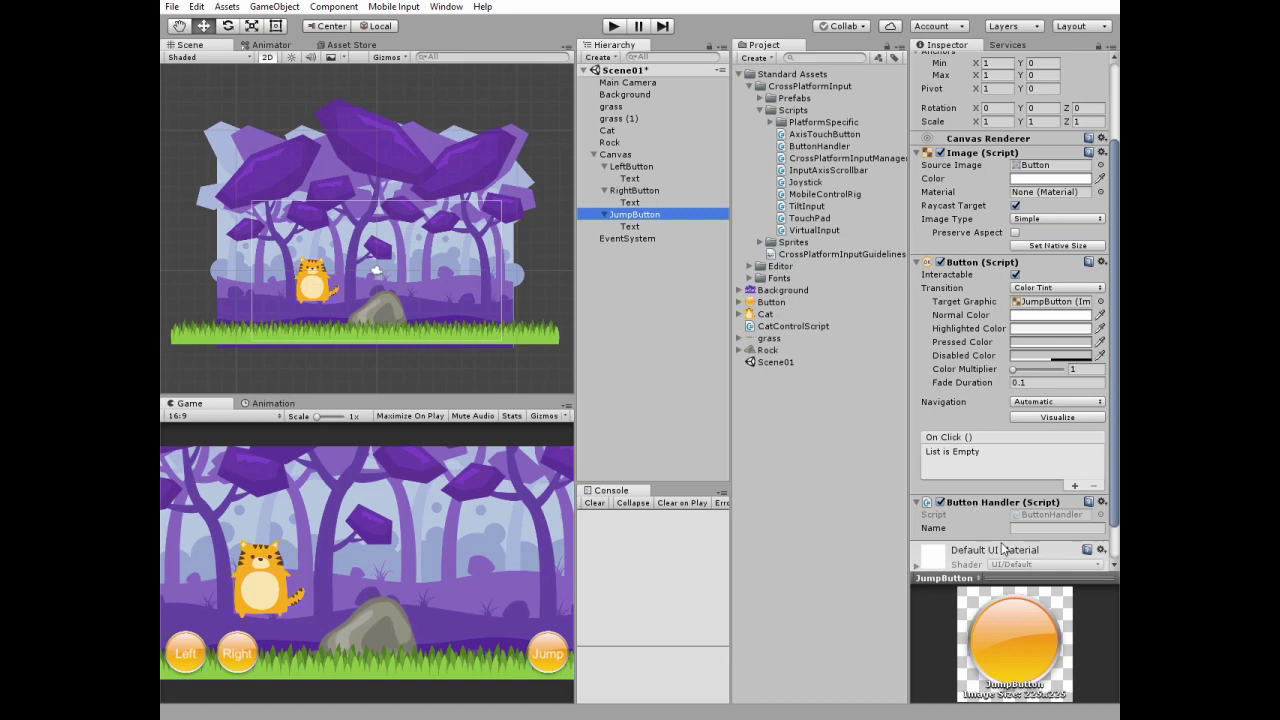
{"action": "left_click", "coordinate": [1025, 526]}
{"action": "left_click", "coordinate": [1025, 526]}
{"action": "type", "text": "Jump"}
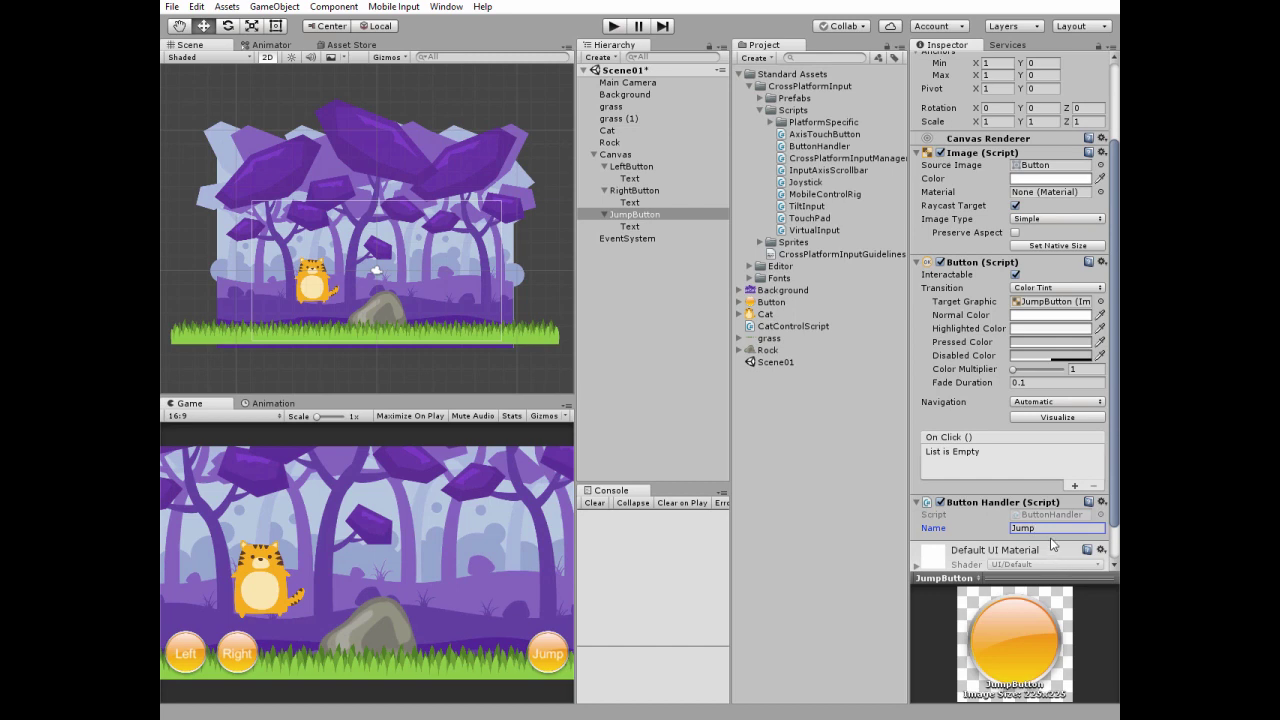
{"action": "scroll", "coordinate": [1033, 467], "scroll_direction": "down", "scroll_amount": 2}
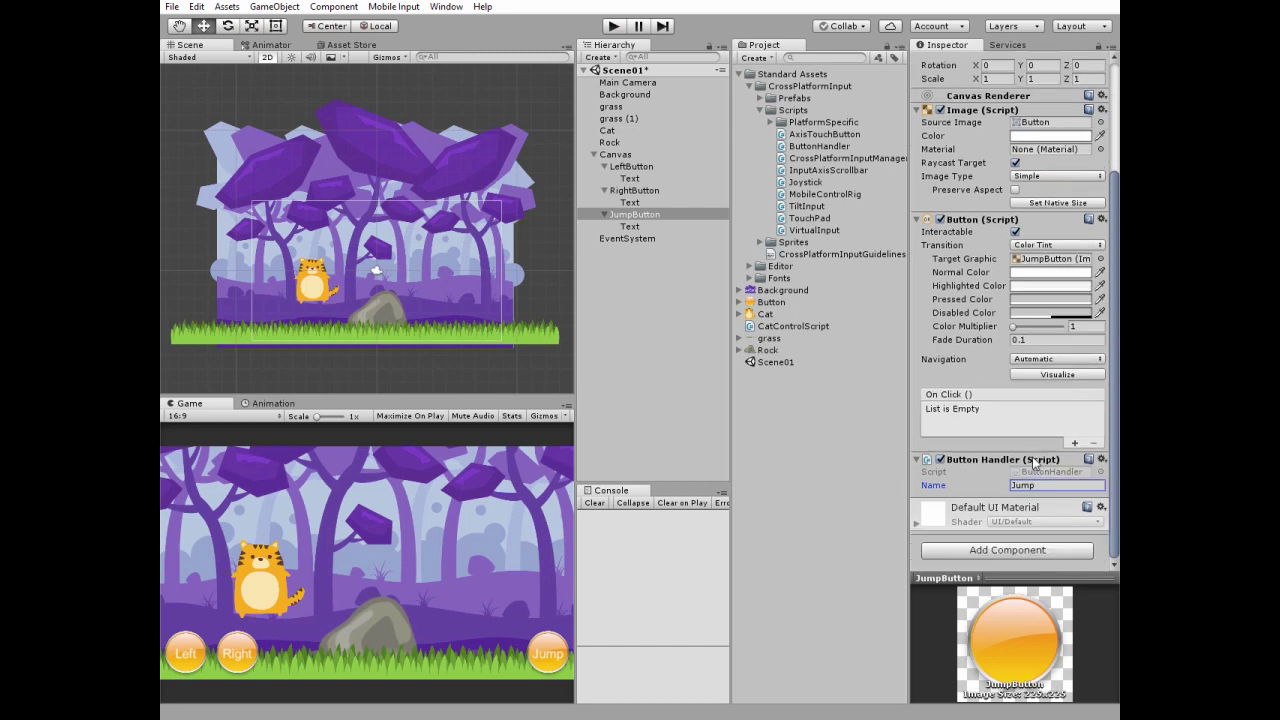
{"action": "left_click", "coordinate": [997, 549]}
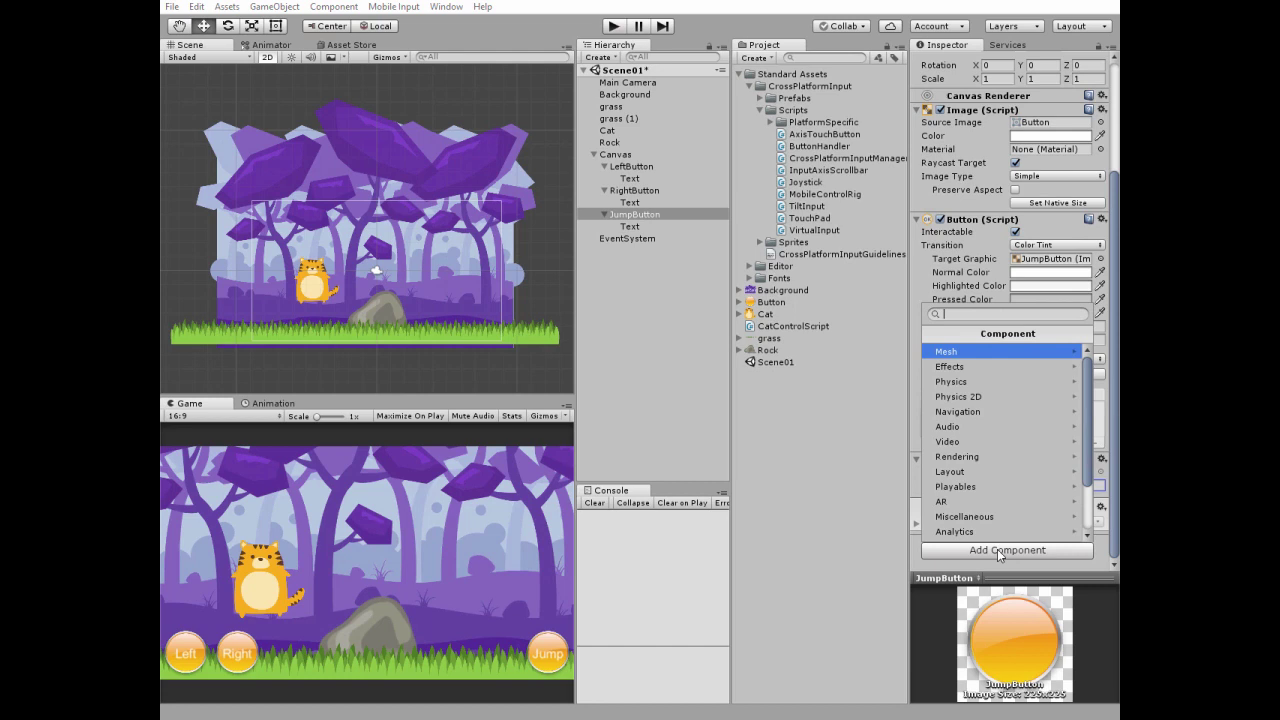
- Add an Event Trigger component to JumpButton with a PointerDown event
{"action": "scroll", "coordinate": [994, 497], "scroll_direction": "down", "scroll_amount": 2}
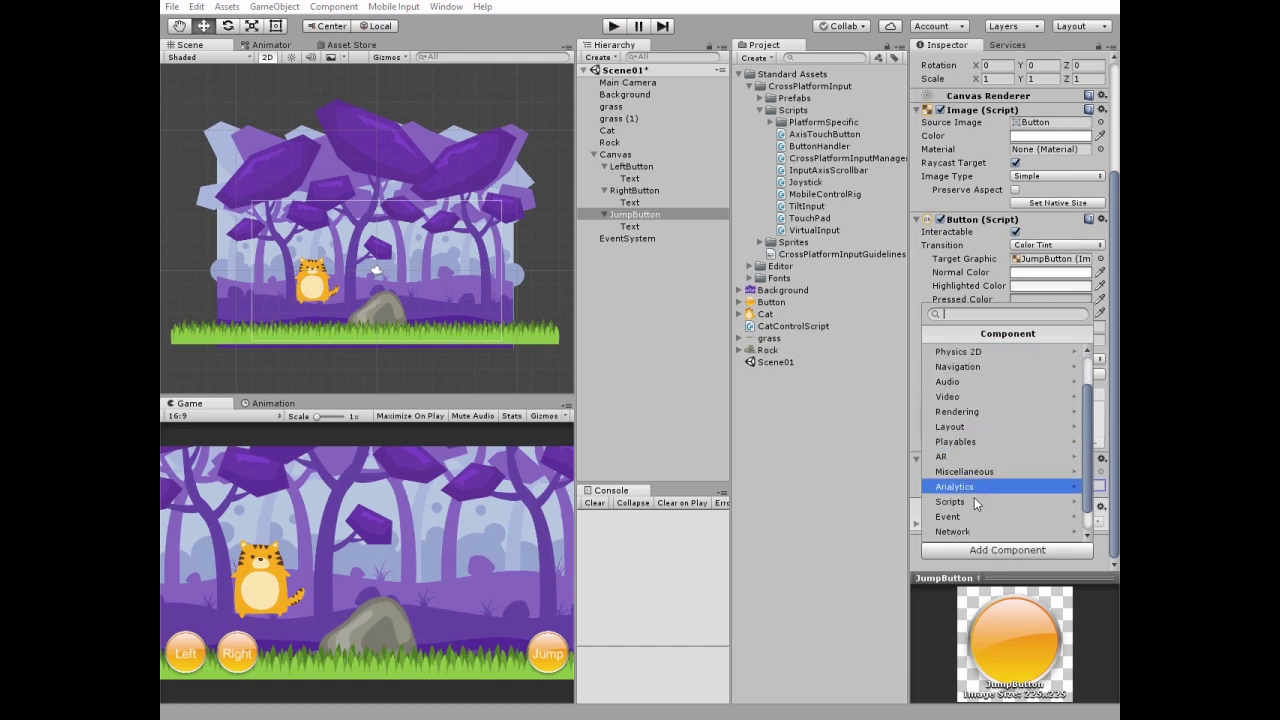
{"action": "left_click", "coordinate": [966, 518]}
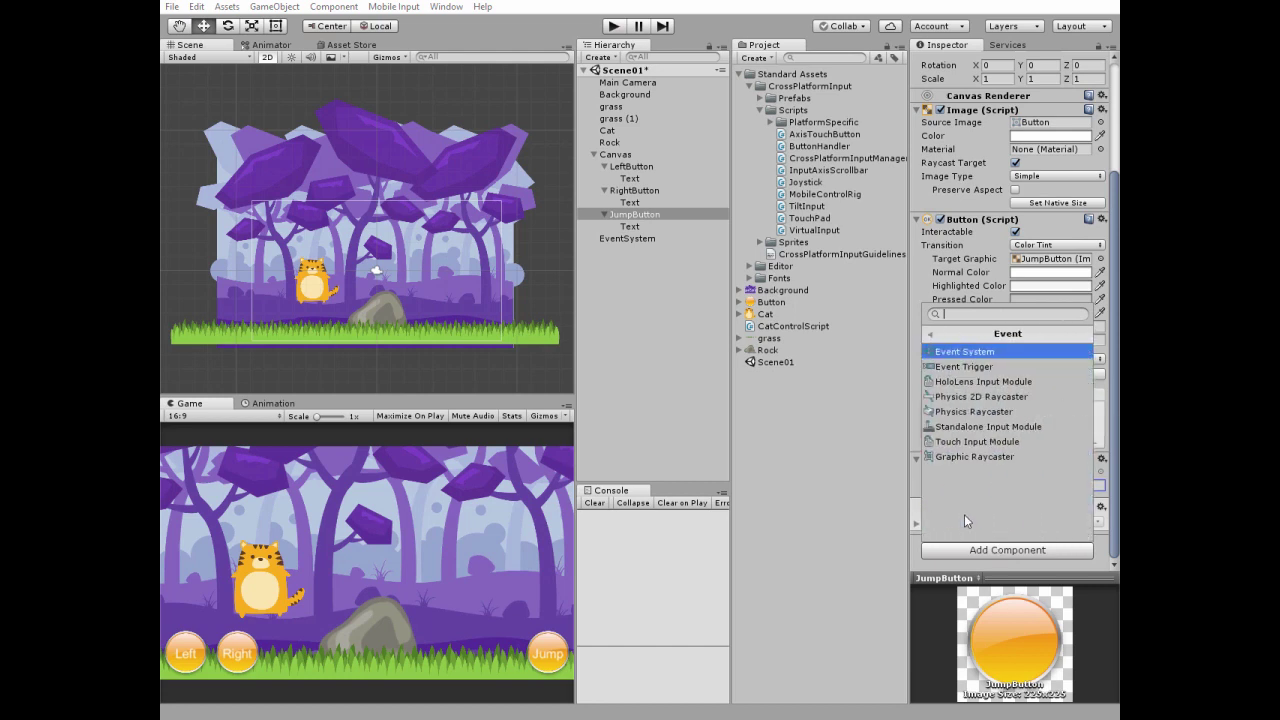
{"action": "left_click", "coordinate": [969, 374]}
{"action": "scroll", "coordinate": [998, 478], "scroll_direction": "down", "scroll_amount": 1}
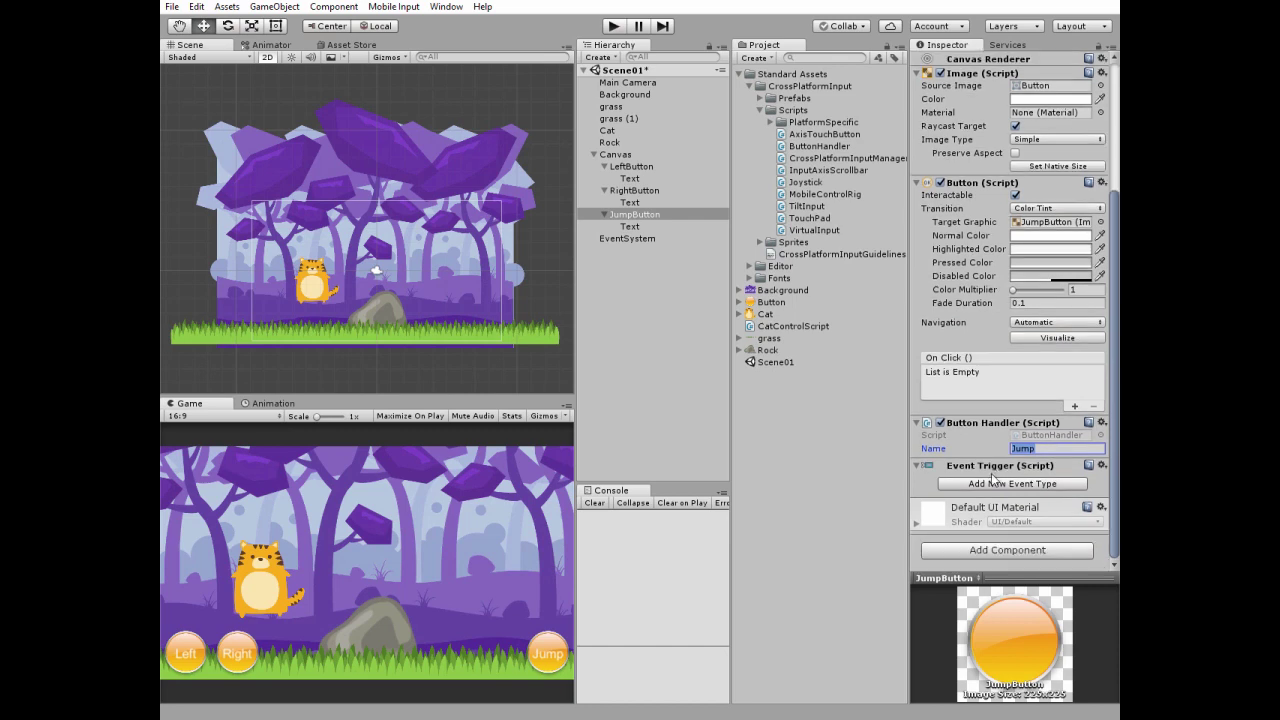
{"action": "left_click", "coordinate": [1016, 485]}
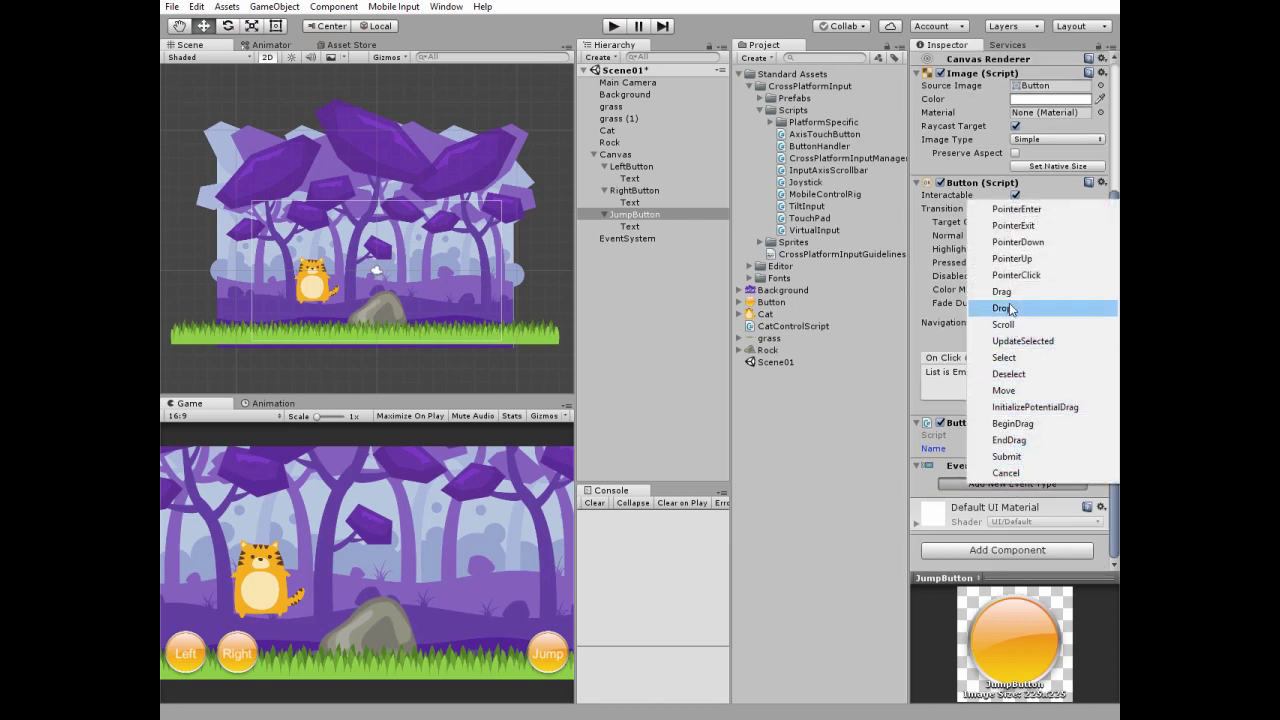
{"action": "left_click", "coordinate": [1010, 242]}
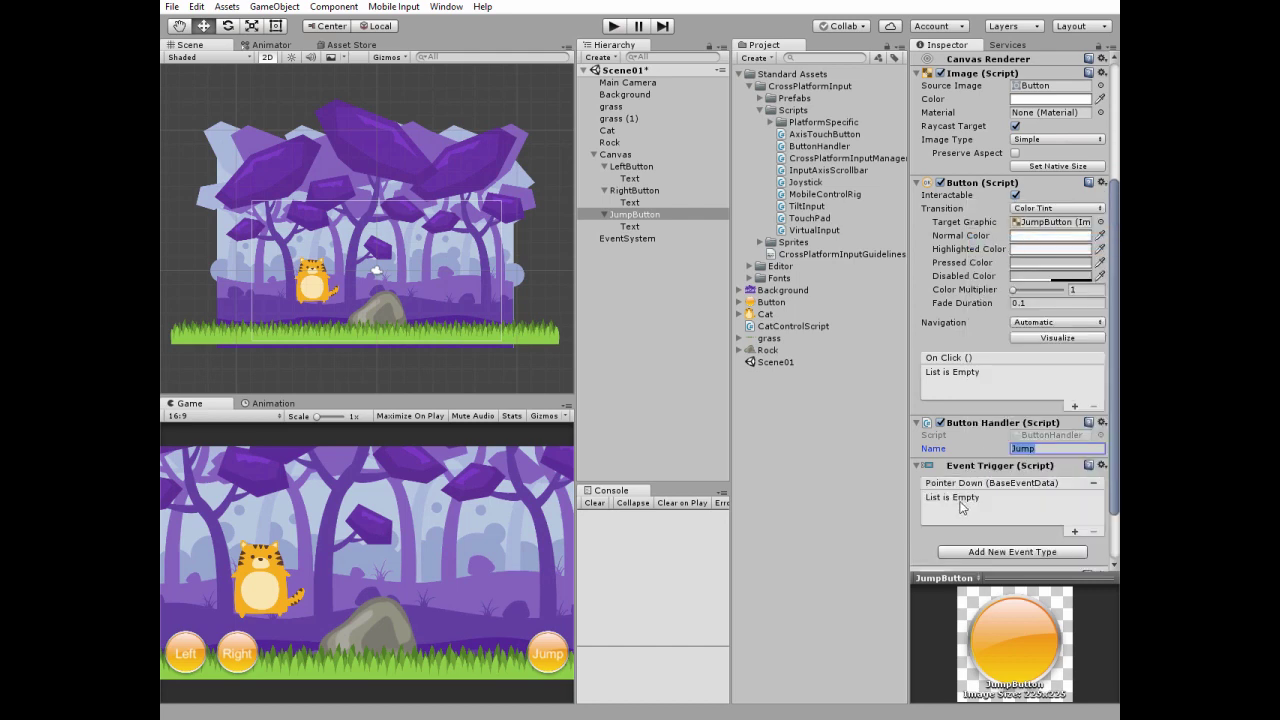
- Make the Pointer Down callback call ButtonHandler.SetDownState on JumpButton
{"action": "left_click", "coordinate": [1076, 532]}
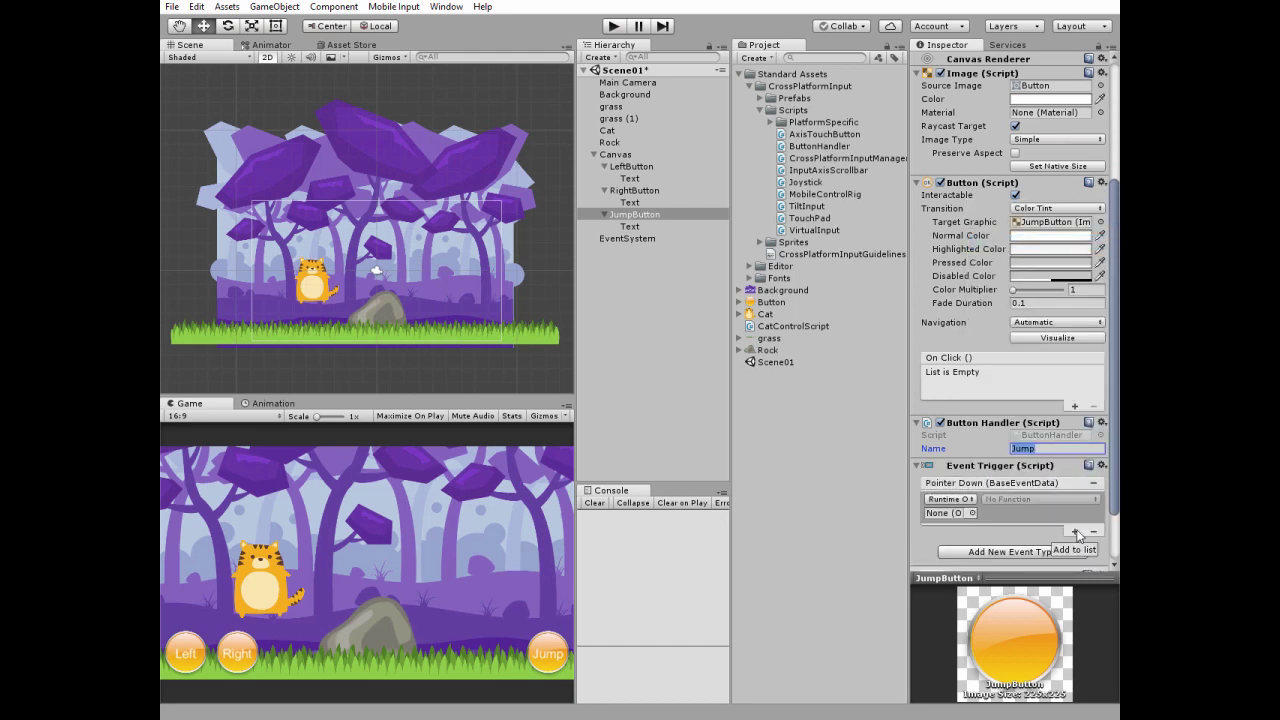
{"action": "left_click", "coordinate": [972, 512]}
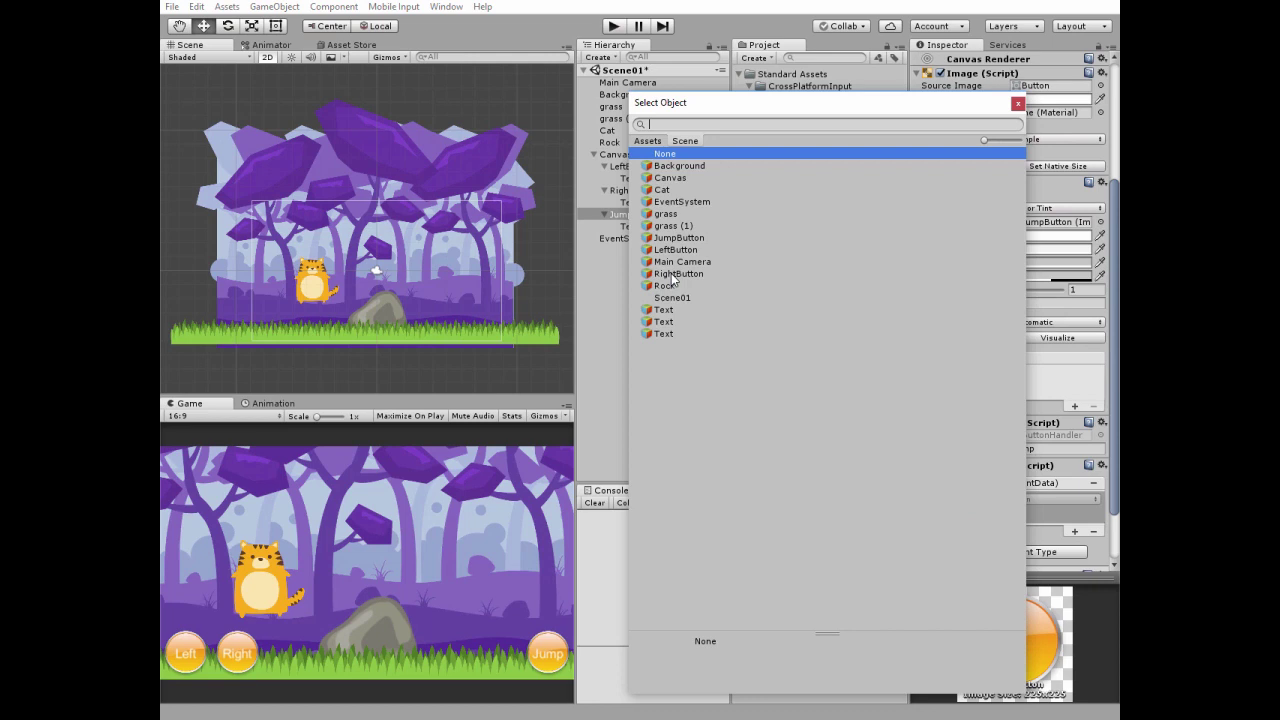
{"action": "left_click", "coordinate": [674, 240]}
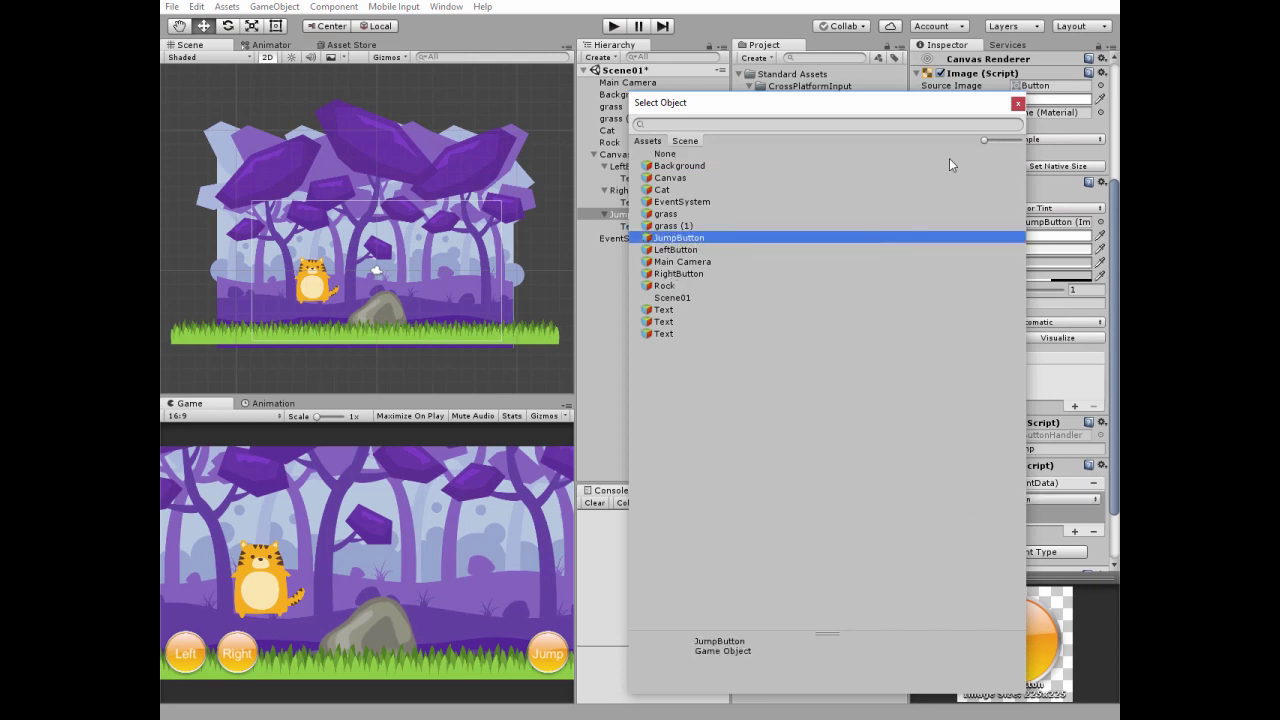
{"action": "left_click", "coordinate": [1018, 105]}
{"action": "left_click", "coordinate": [1006, 500]}
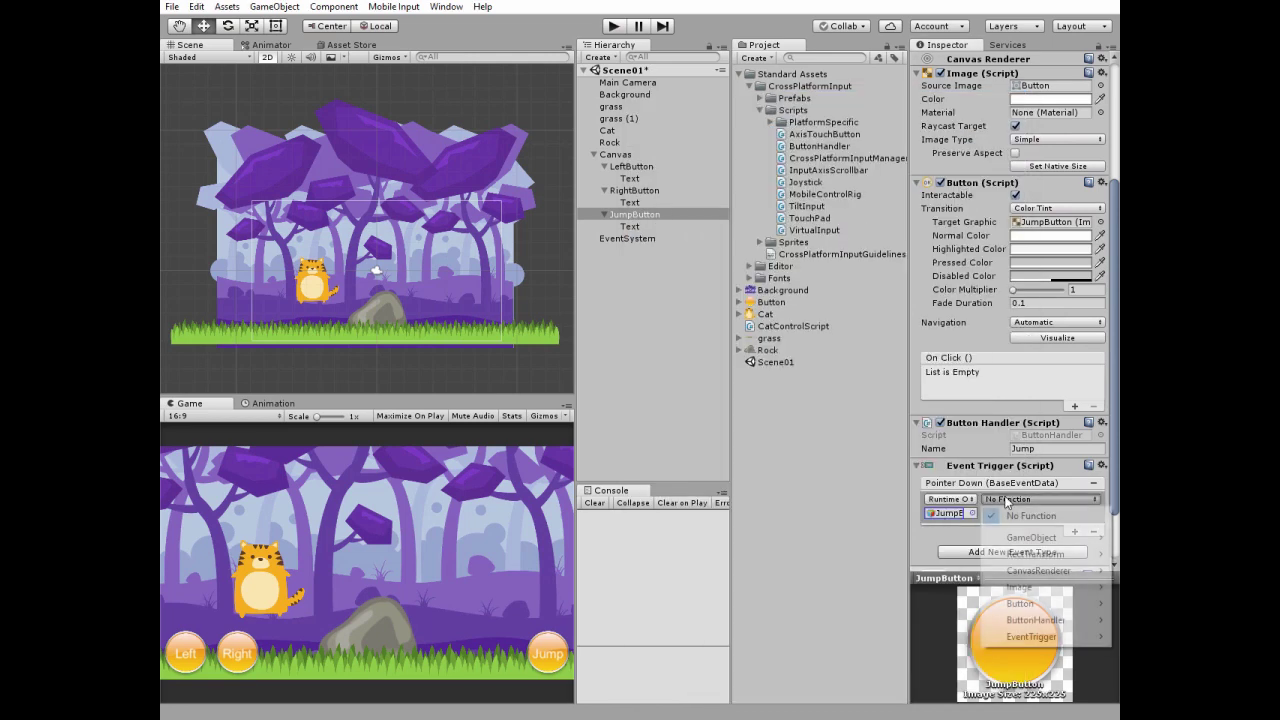
{"action": "mouse_move", "coordinate": [1022, 620]}
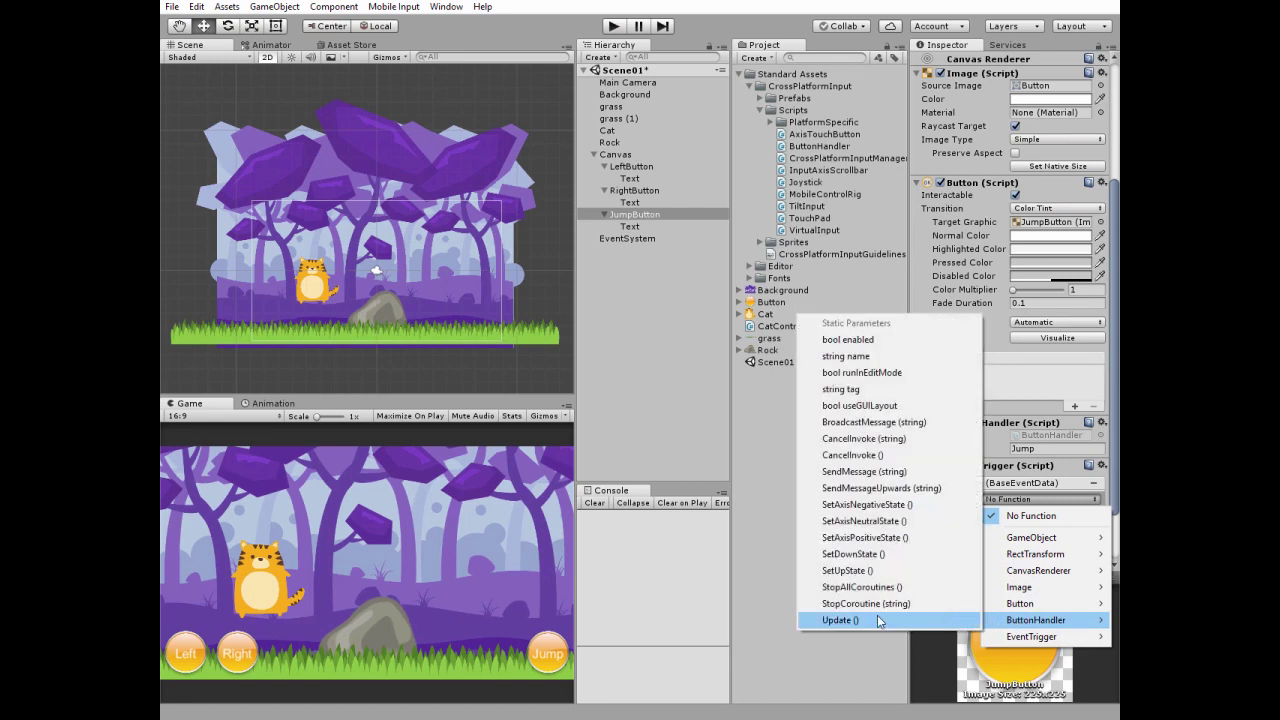
{"action": "left_click", "coordinate": [866, 555]}
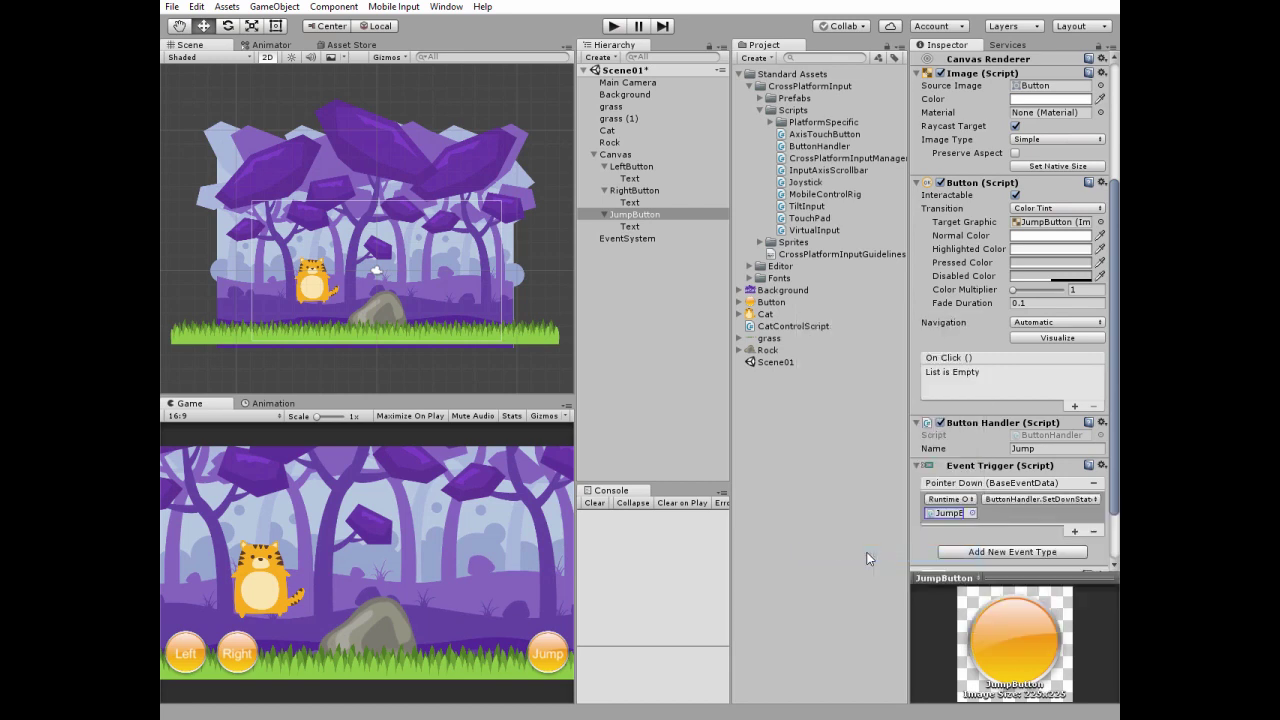
{"action": "left_click", "coordinate": [1030, 553]}
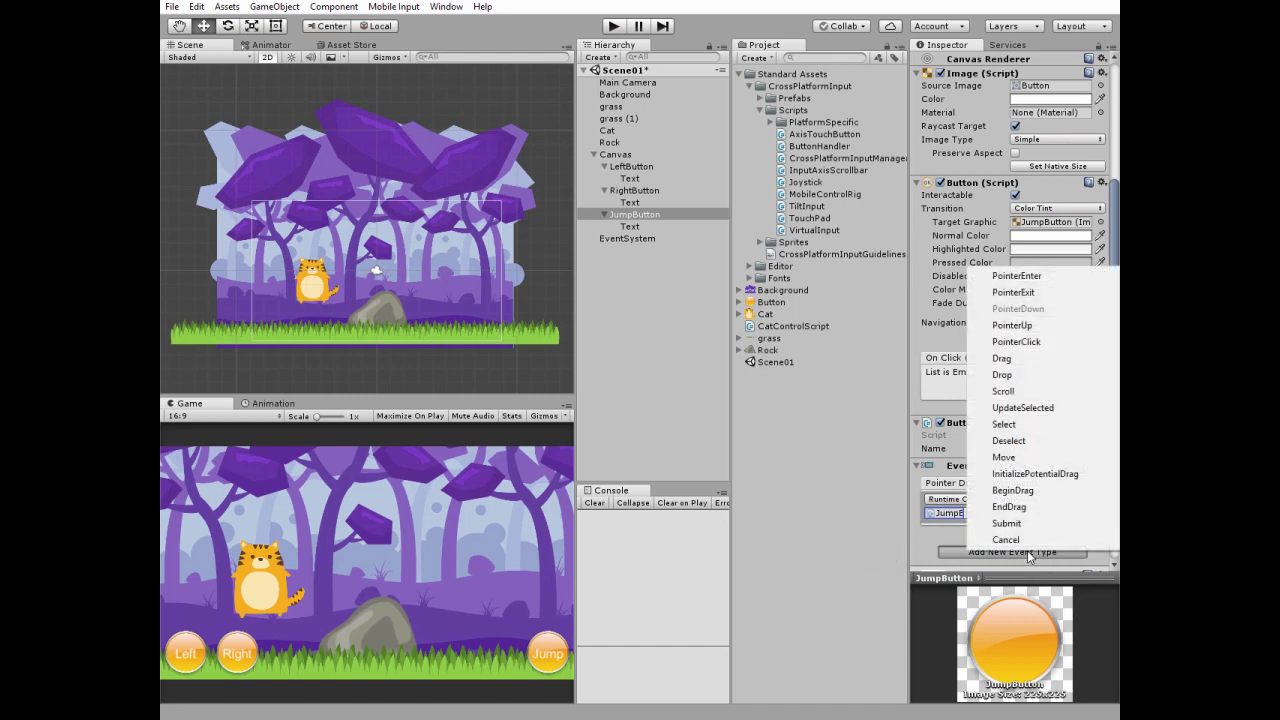
- Add a PointerUp event whose callback calls ButtonHandler.SetUpState
{"action": "left_click", "coordinate": [1017, 325]}
{"action": "scroll", "coordinate": [999, 450], "scroll_direction": "down", "scroll_amount": 3}
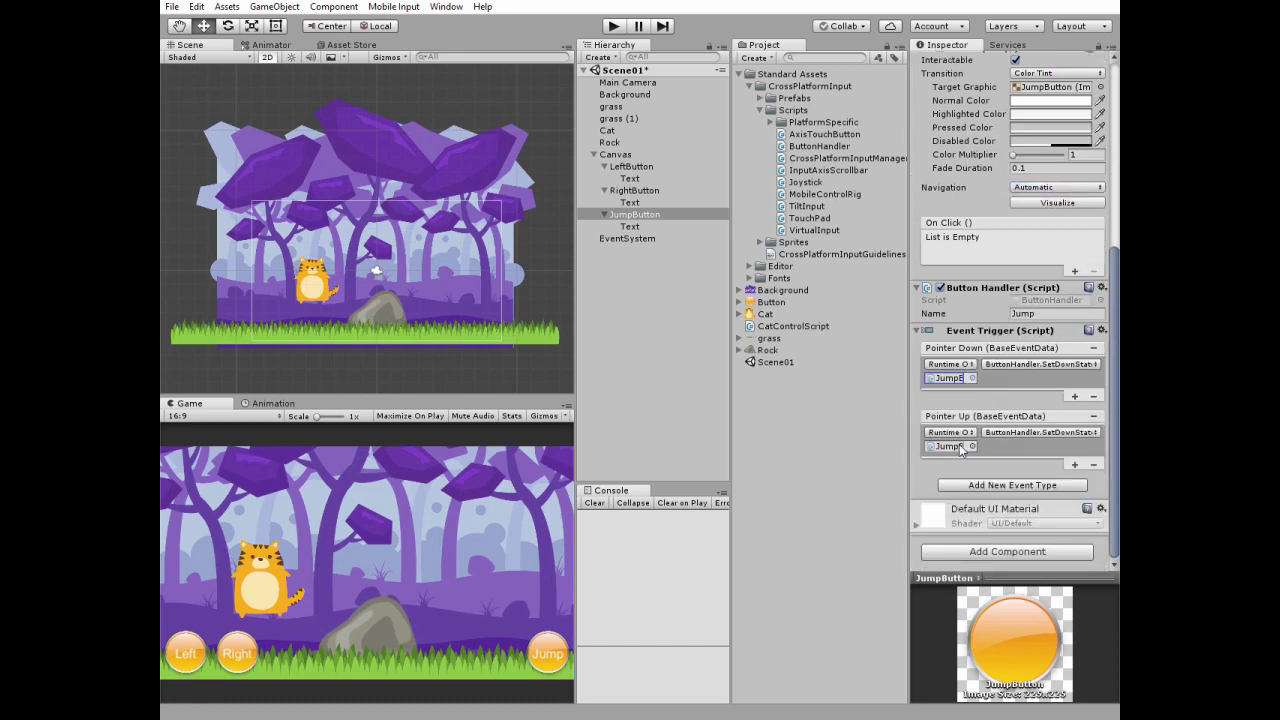
{"action": "left_click", "coordinate": [1046, 432]}
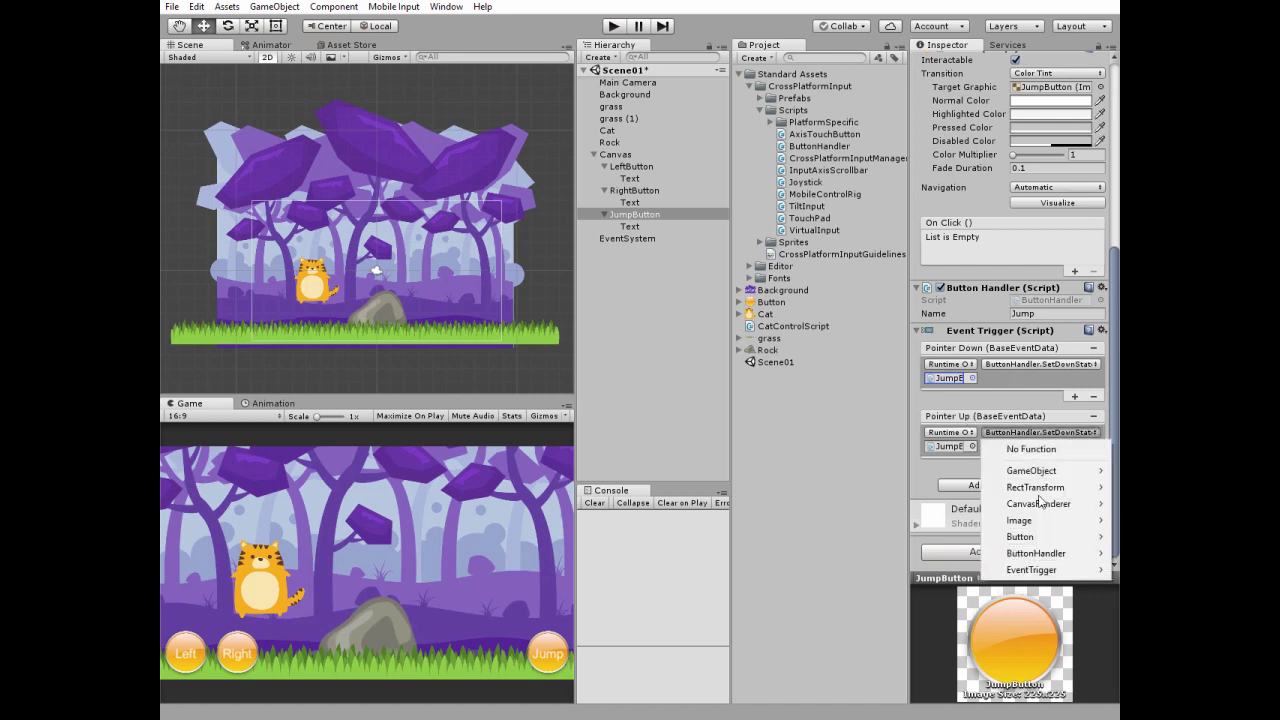
{"action": "mouse_move", "coordinate": [1040, 553]}
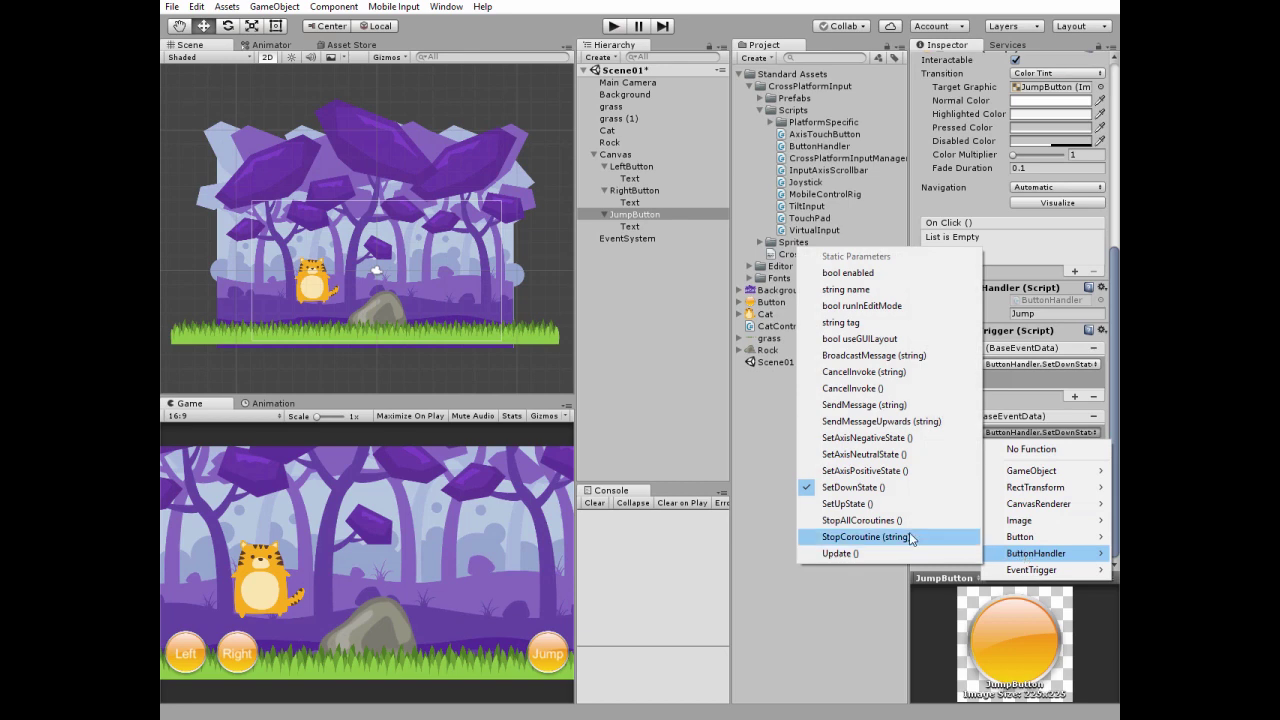
{"action": "left_click", "coordinate": [866, 504]}
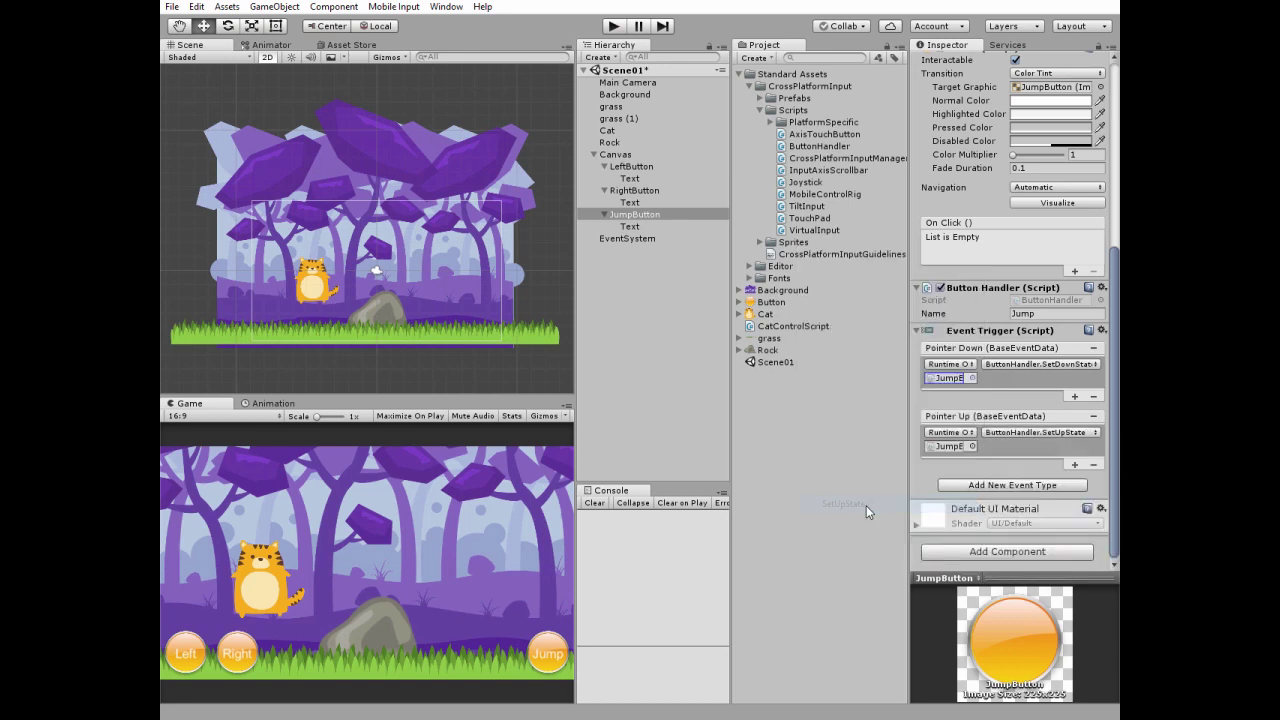